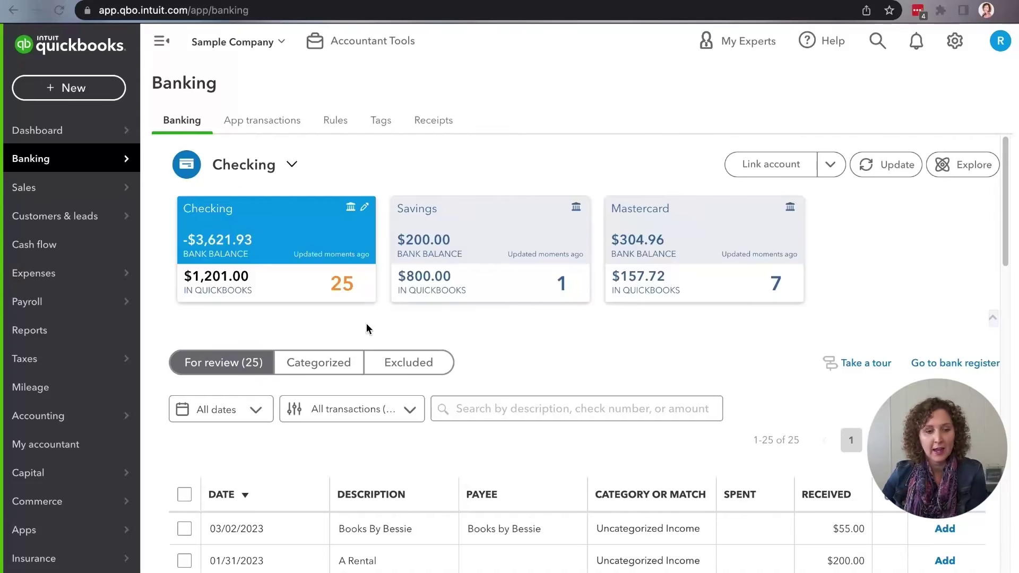
- Open the company's chart of accounts and look through the existing accounts
mouse_move(68, 416)
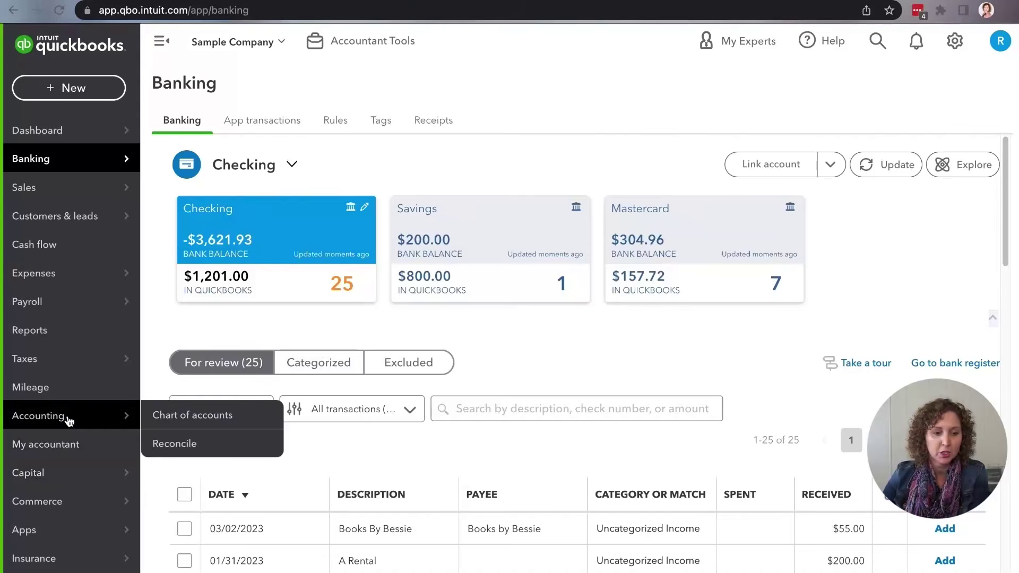
left_click(206, 416)
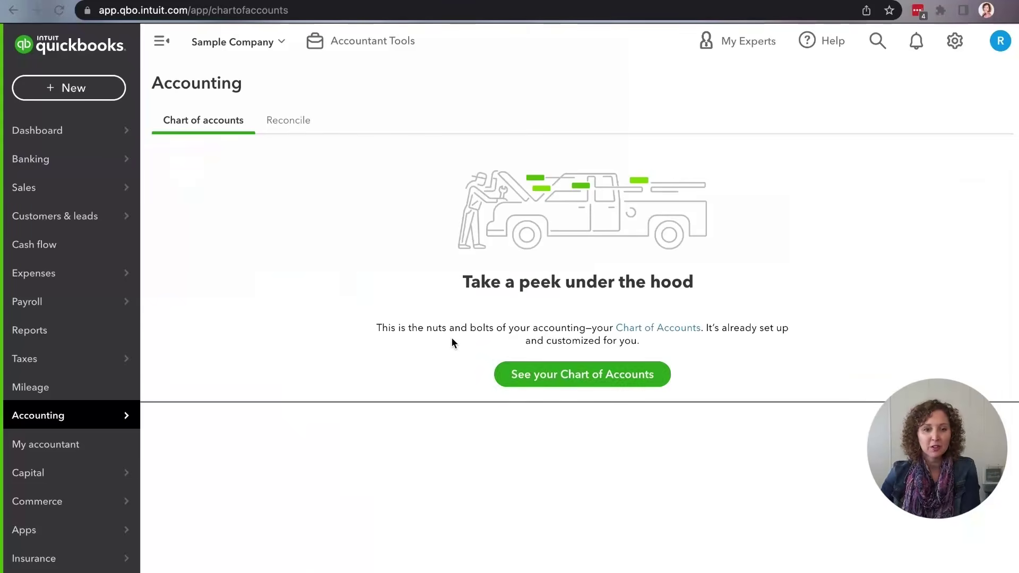
left_click(548, 374)
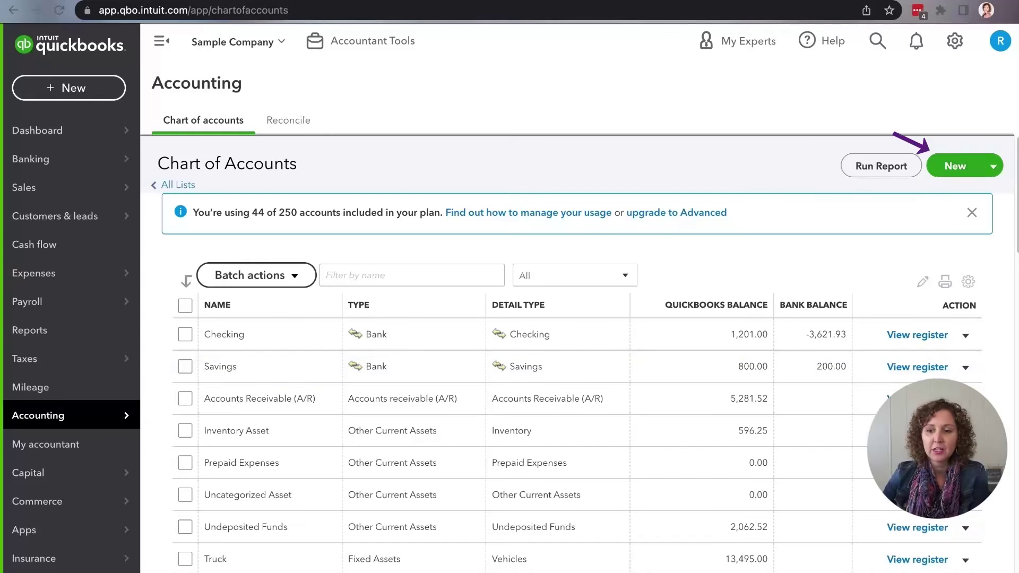
scroll(579, 297, "down", 3)
scroll(1015, 273, "down", 5)
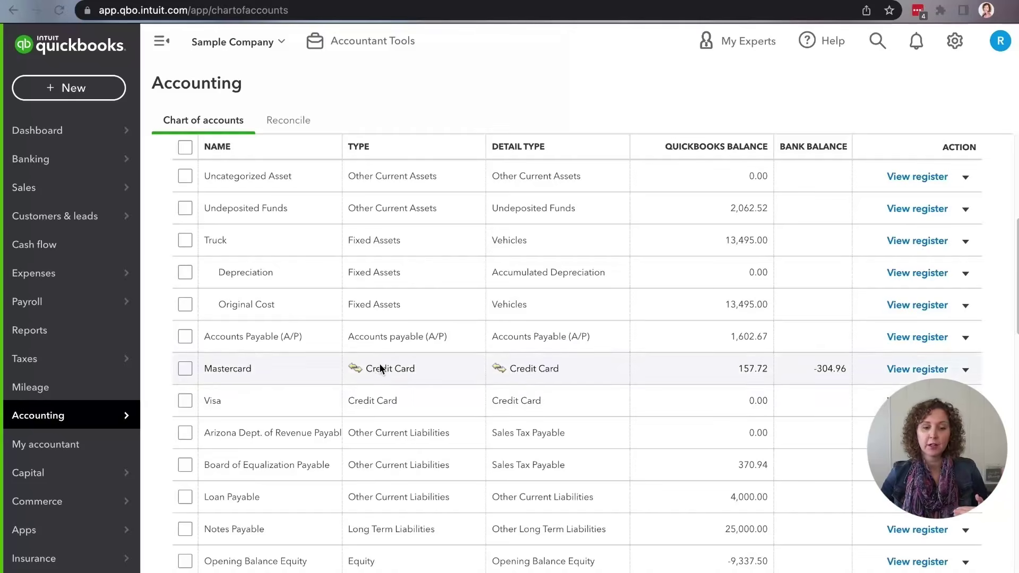
scroll(747, 291, "up", 5)
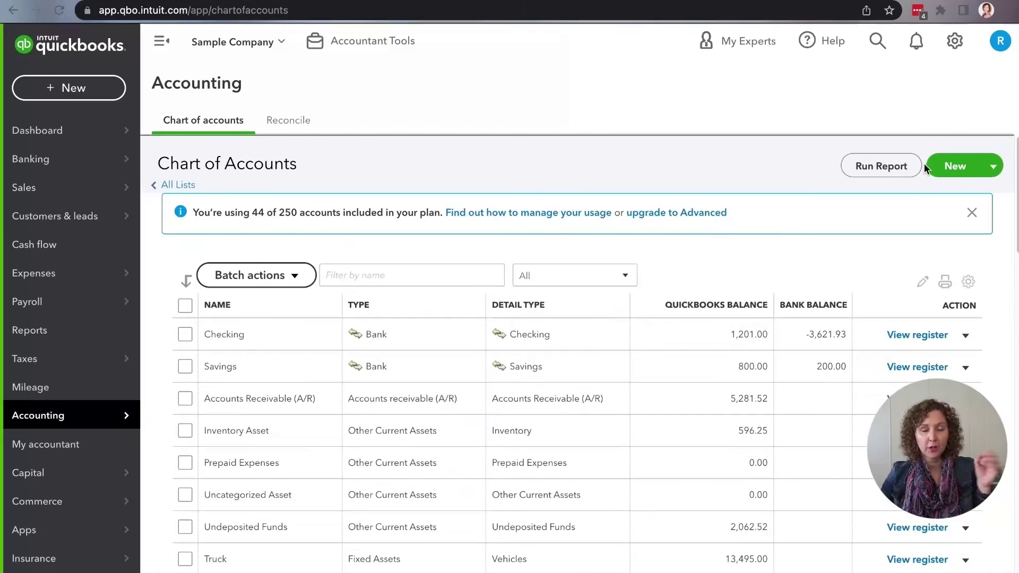
- Start a new credit card account saved under Credit Cards, with the tax form section set to Credit Card
left_click(962, 166)
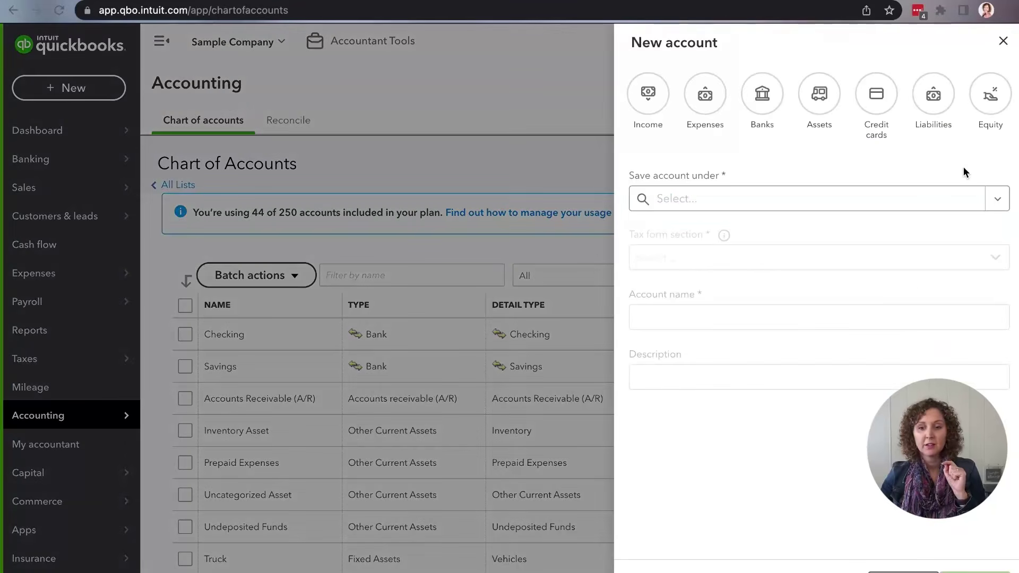
left_click(876, 95)
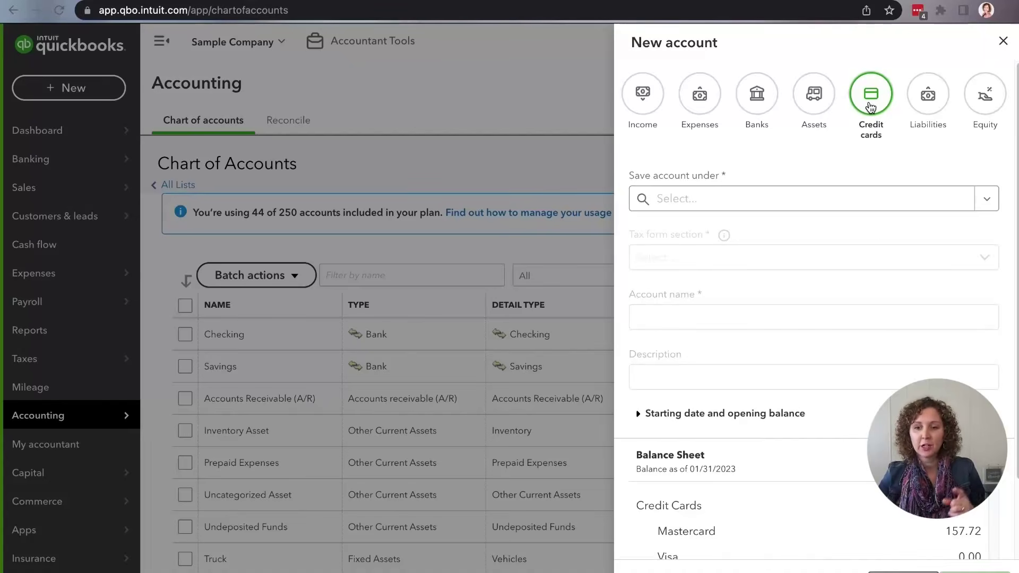
left_click(985, 205)
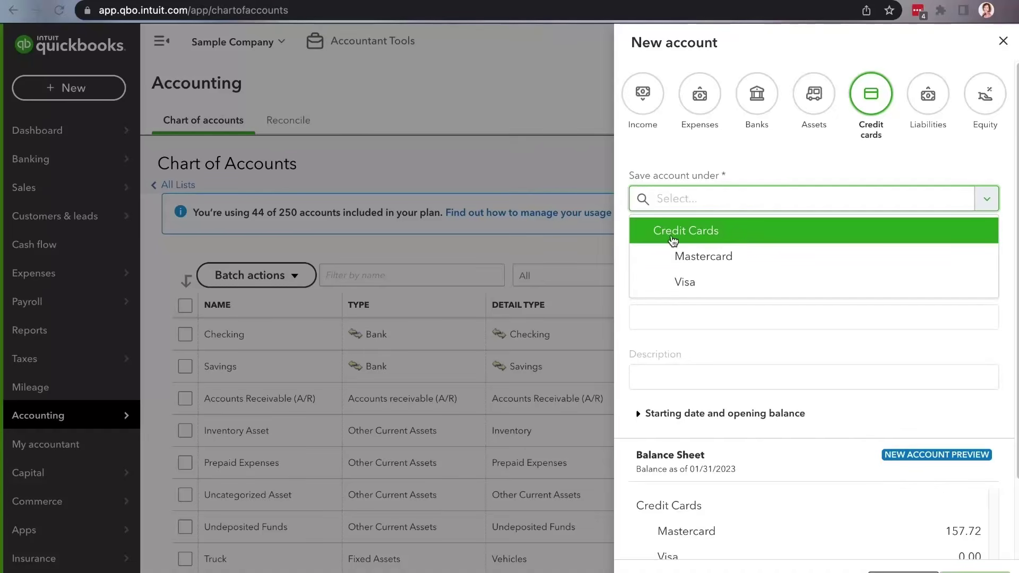
left_click(708, 237)
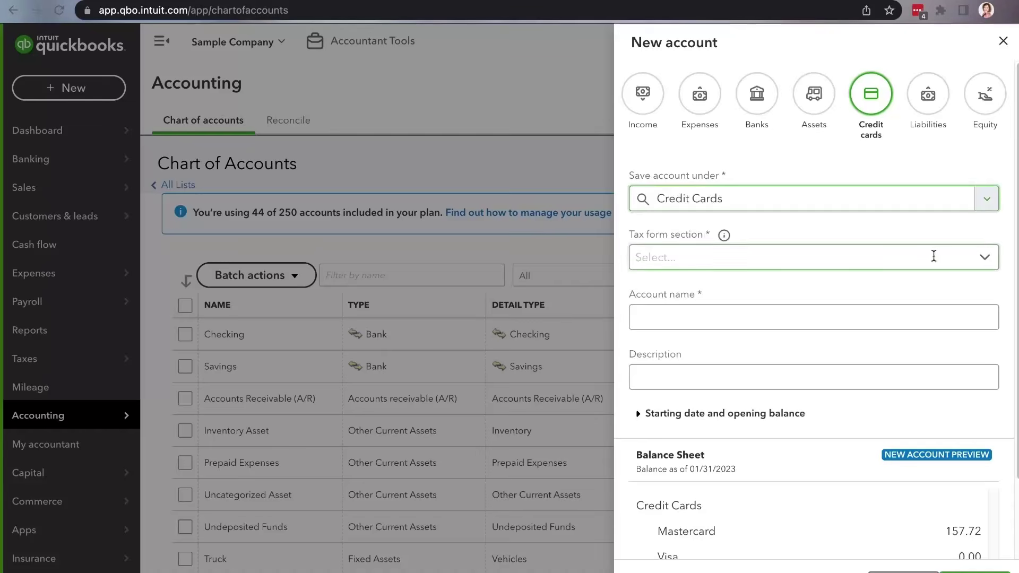
left_click(983, 262)
left_click(690, 291)
- Name the new account "Capital 1 2345" and leave its description empty
left_click(692, 319)
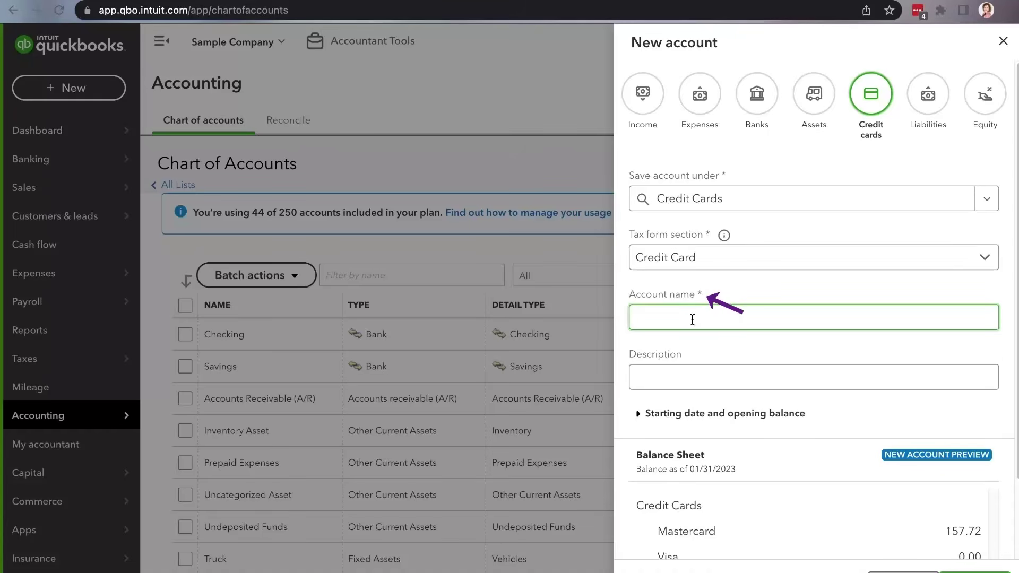
type("c")
key("BackSpace")
type("Cao")
key("BackSpace")
type("pi")
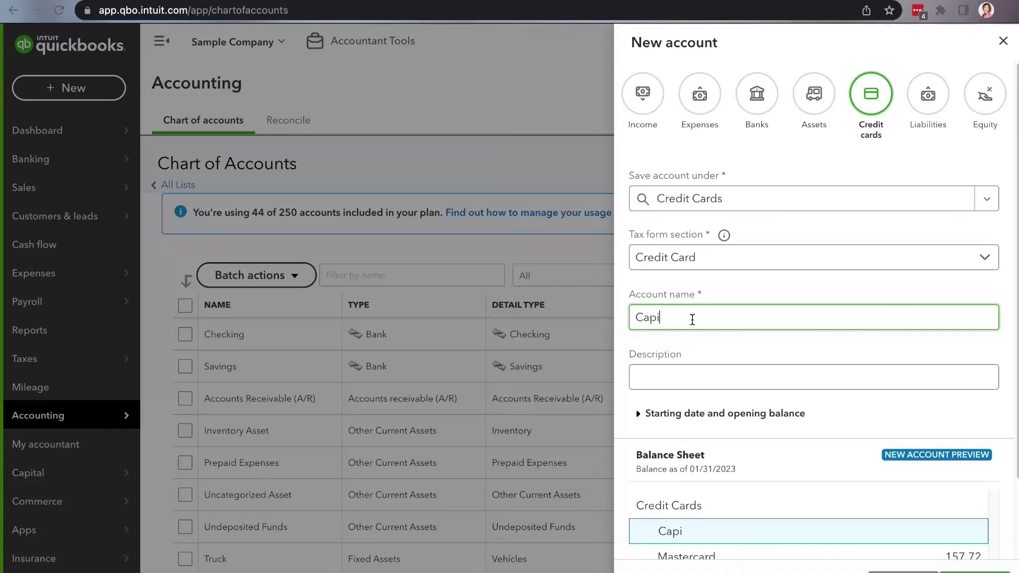
type("tal 1 2345")
scroll(692, 371, "down", 2)
left_click(707, 288)
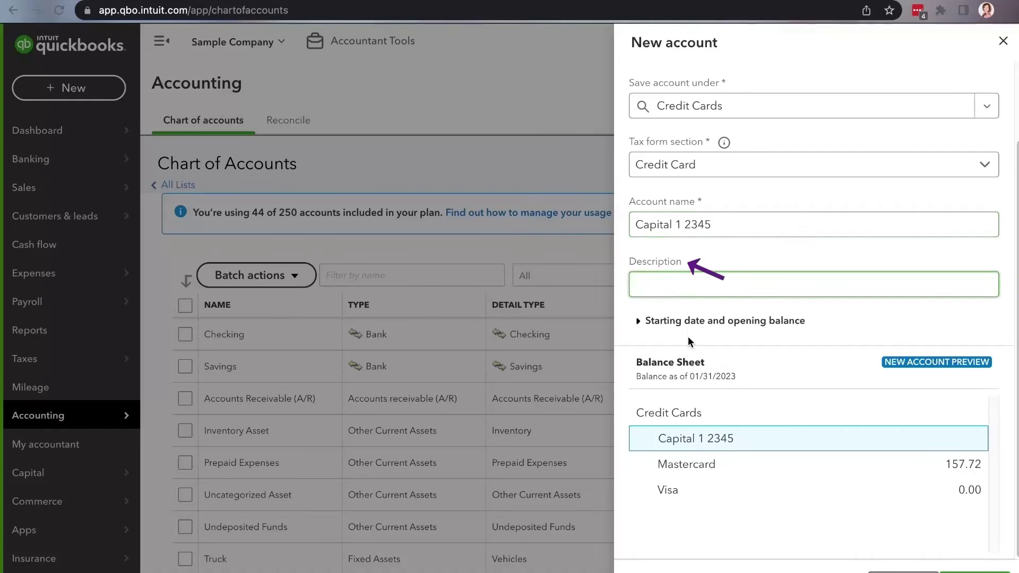
- Set the account's tracking start to another date, 01/14/2025, with an opening account balance of 1000.00
left_click(688, 322)
left_click(811, 387)
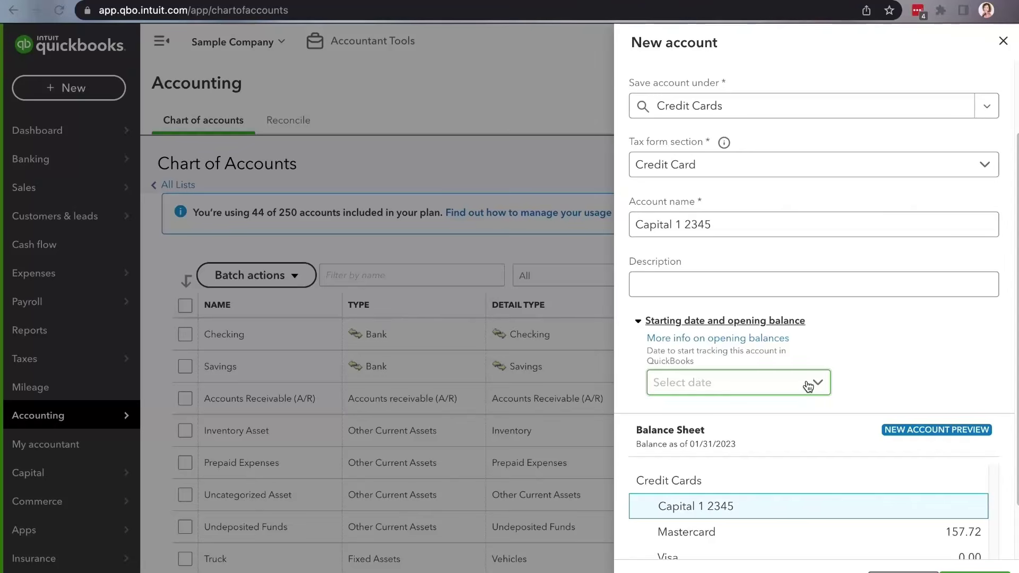
left_click(692, 384)
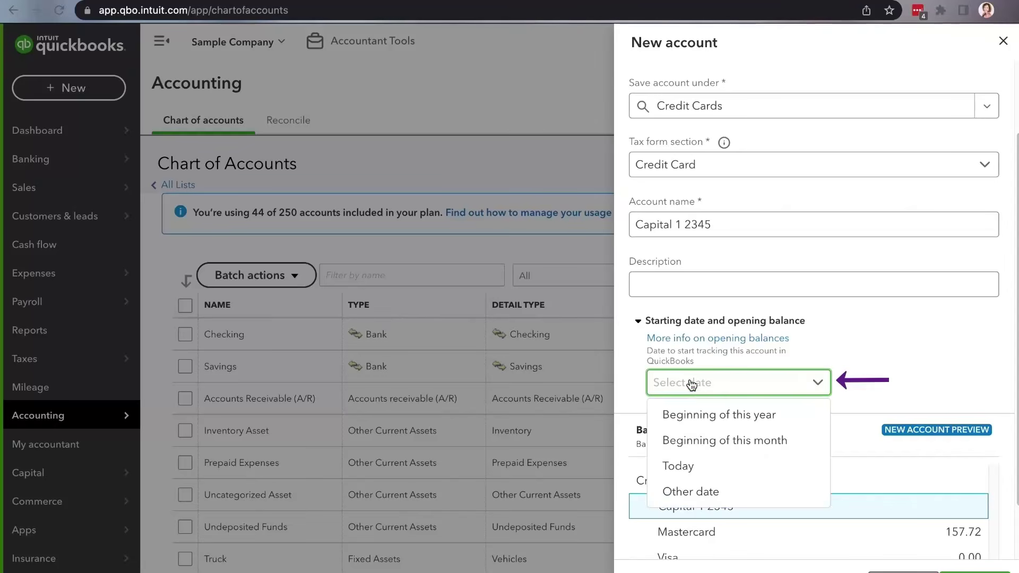
left_click(700, 494)
left_click(691, 425)
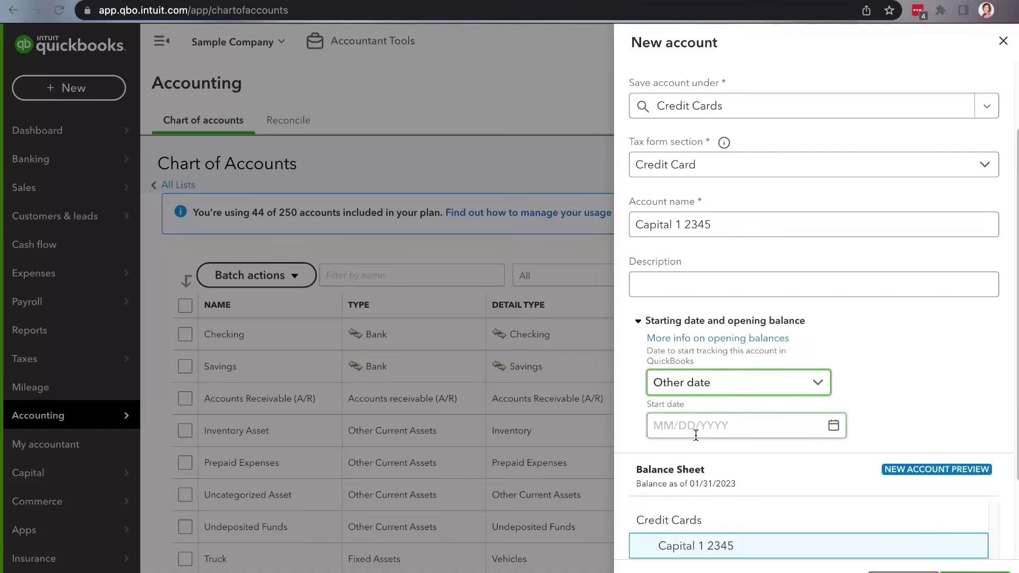
left_click(681, 426)
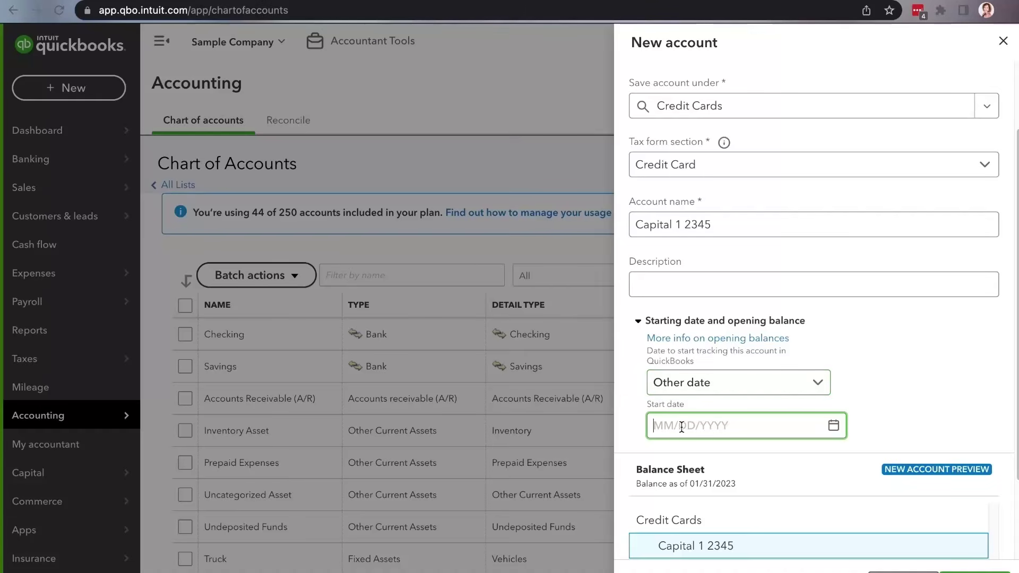
type("1/14")
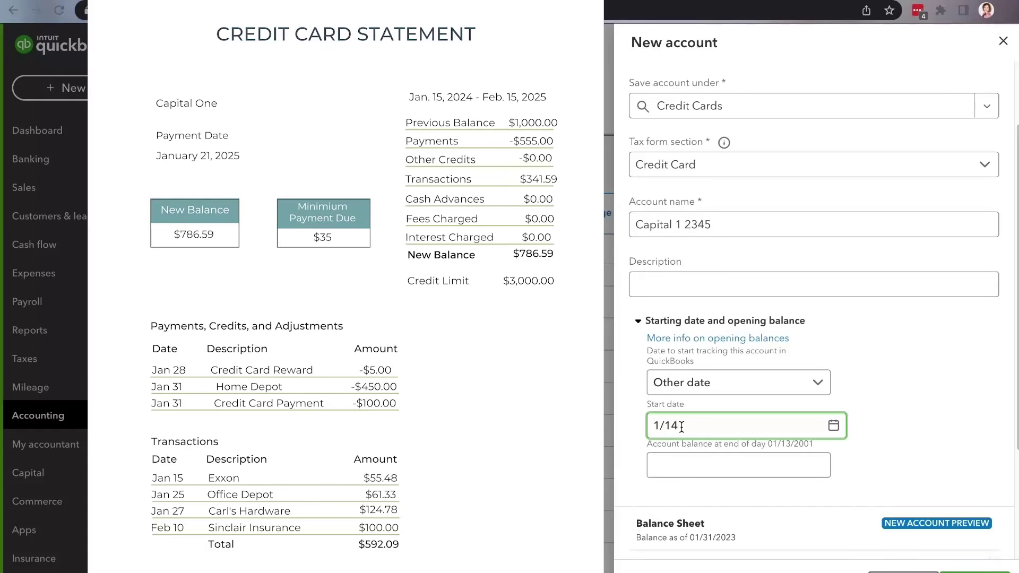
type("/25")
left_click(736, 465)
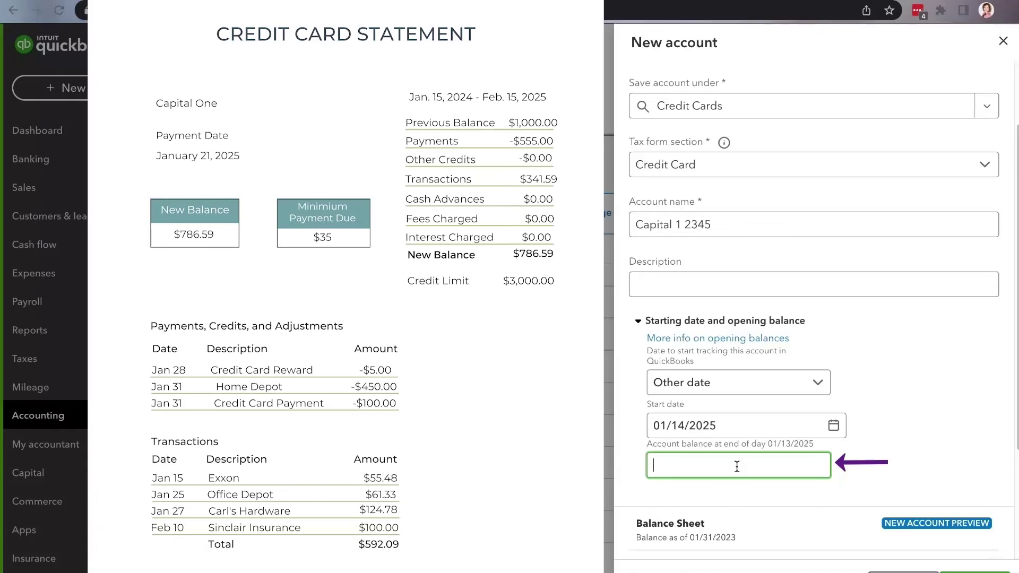
type("1000.00")
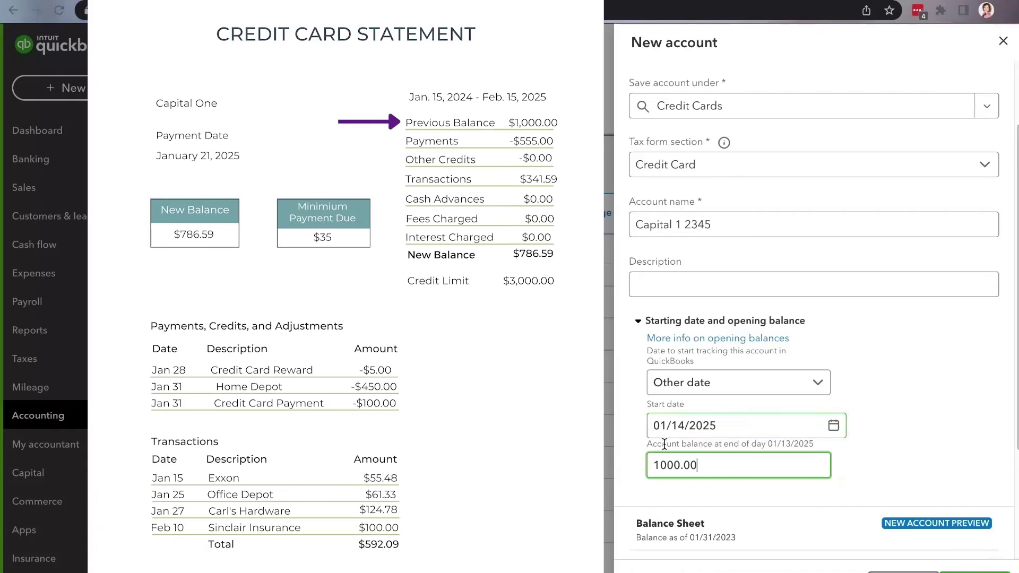
- Correct the new account's start date to 01/15/2025
left_click(662, 445)
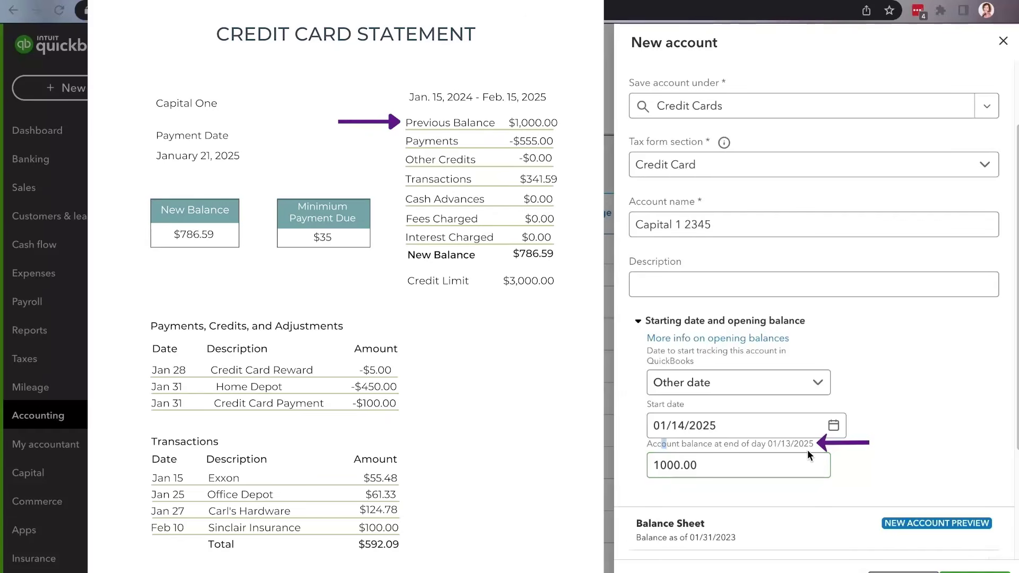
triple_click(684, 427)
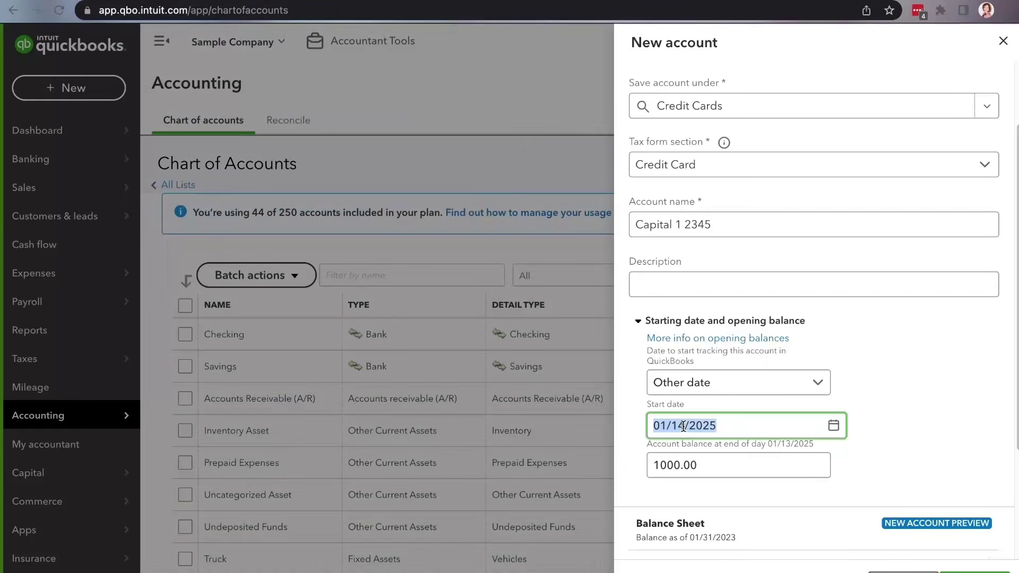
left_click(684, 427)
key("BackSpace")
type("5")
left_click(730, 463)
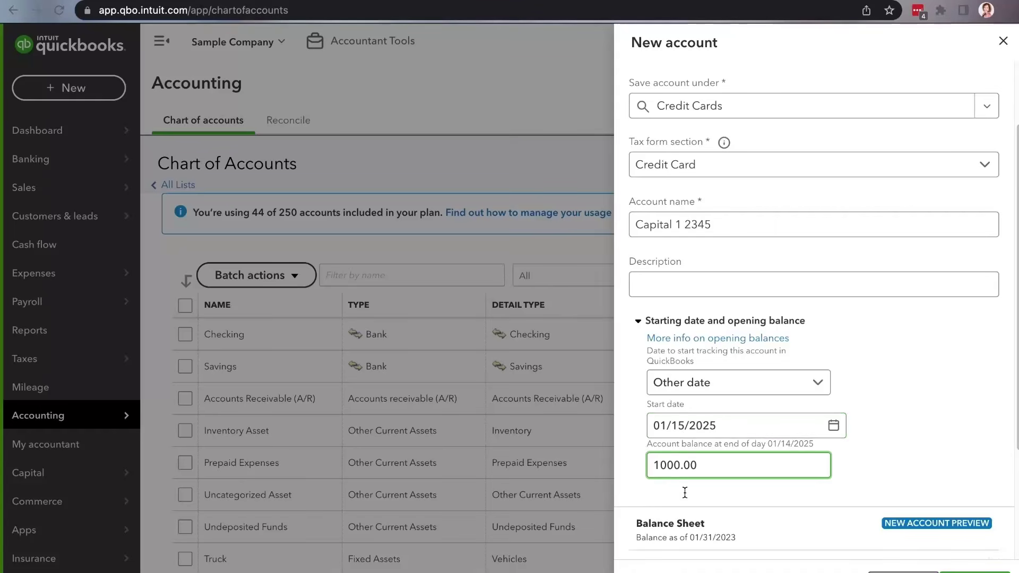
- Clear the opening balance and start date, and collapse the starting date and opening balance section
left_click_drag(709, 462, 610, 452)
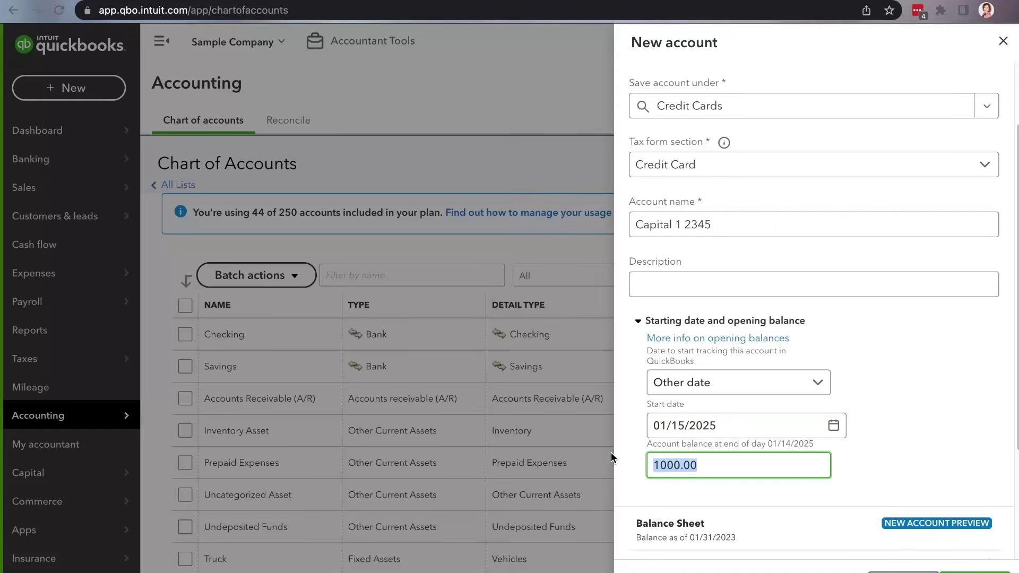
key("BackSpace")
left_click_drag(719, 426, 658, 417)
key("BackSpace")
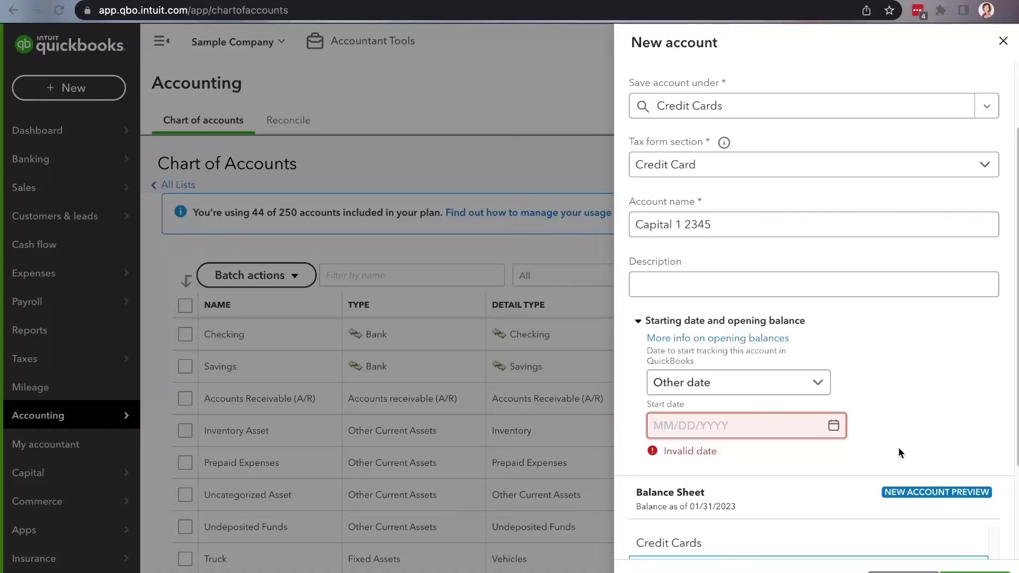
left_click(784, 382)
left_click(785, 383)
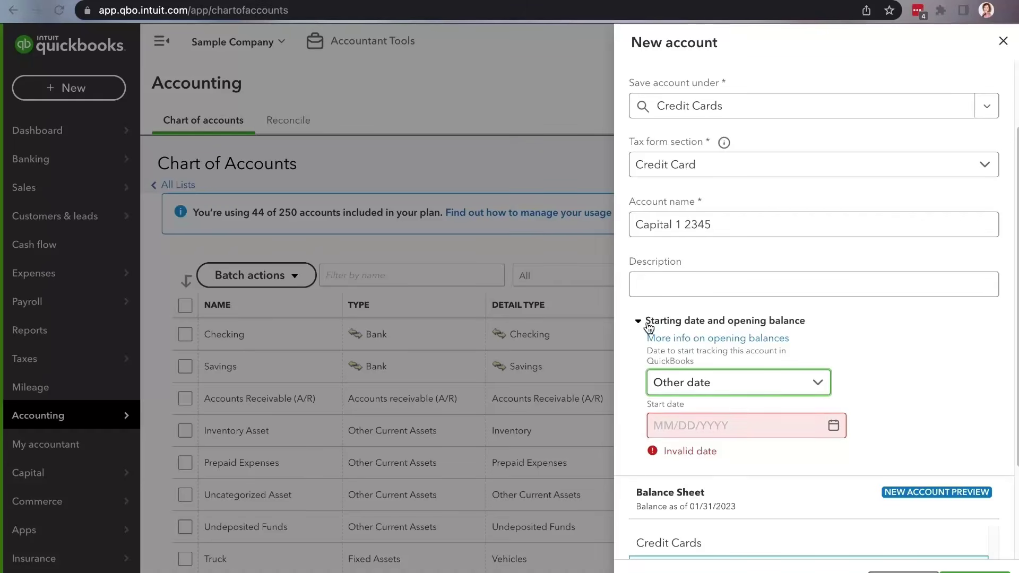
left_click(640, 322)
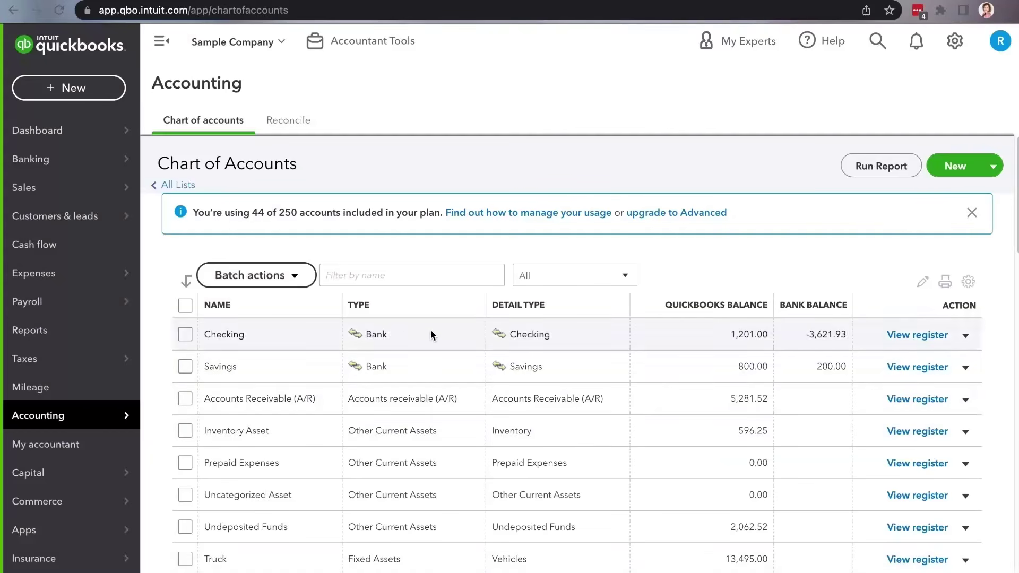
- Find the Capital 1 2345 account in the chart of accounts, open its register and dismiss the introductory tip
scroll(368, 447, "down", 1)
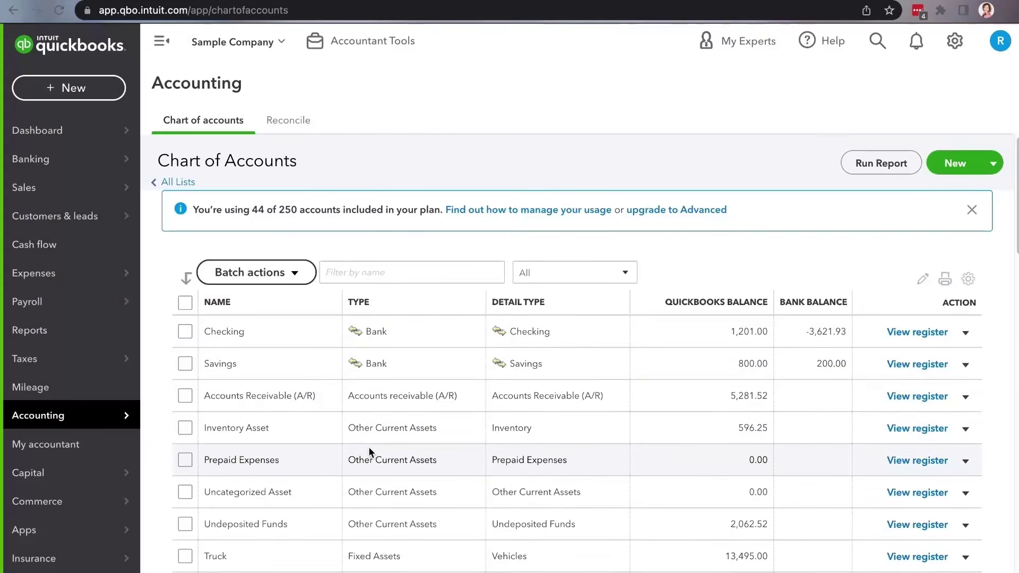
scroll(369, 448, "down", 5)
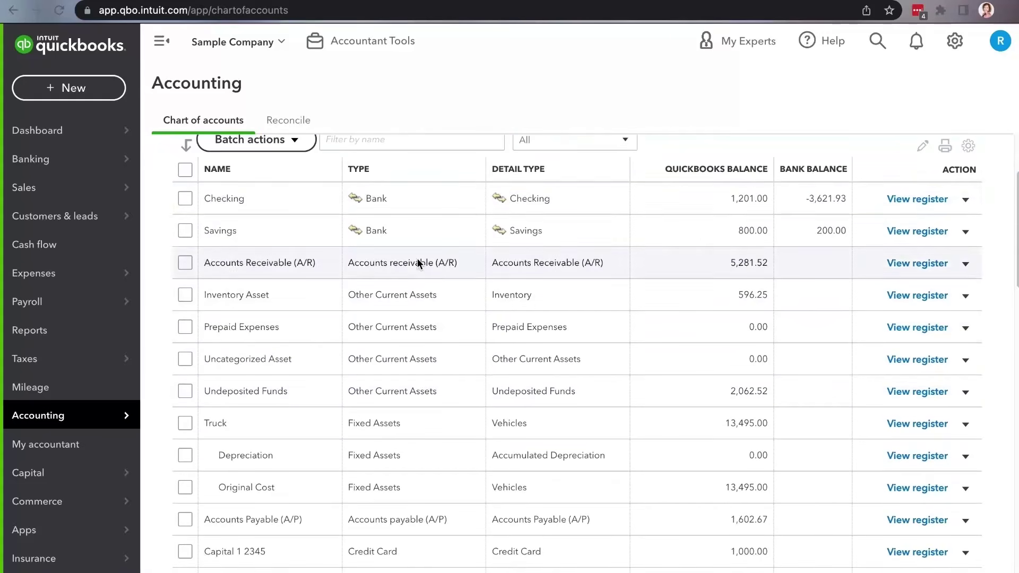
scroll(394, 389, "down", 5)
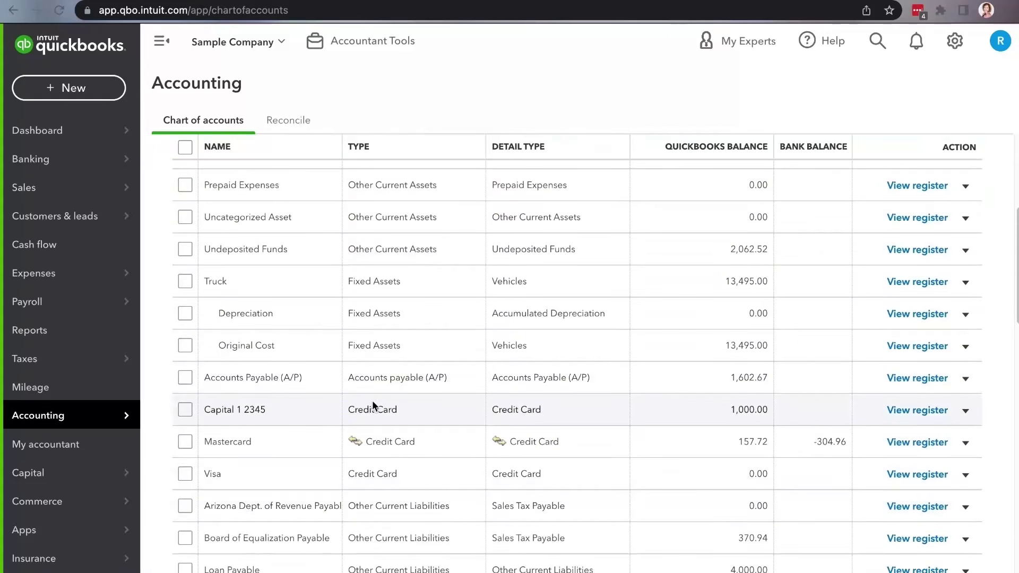
left_click_drag(355, 409, 396, 410)
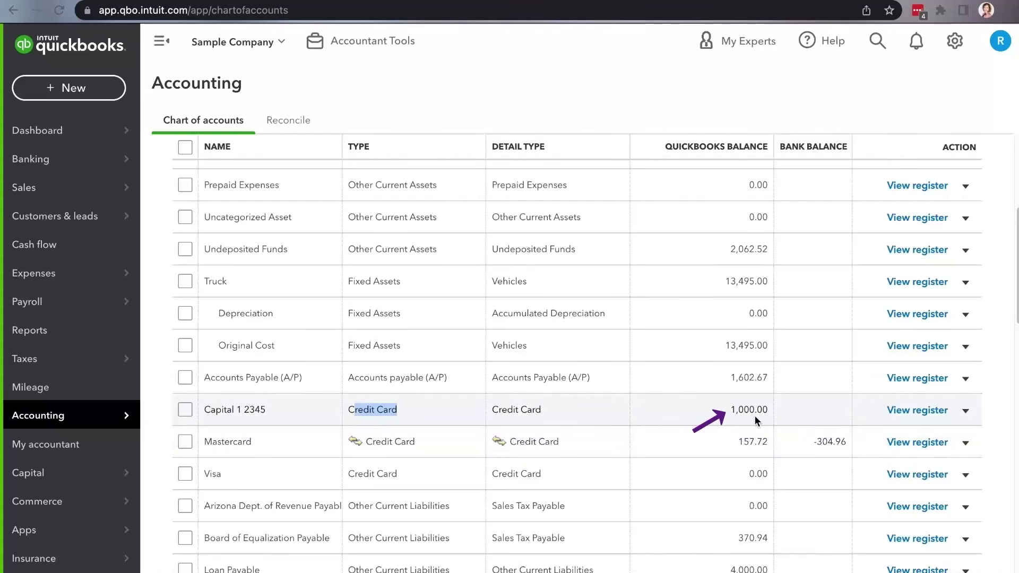
left_click(905, 411)
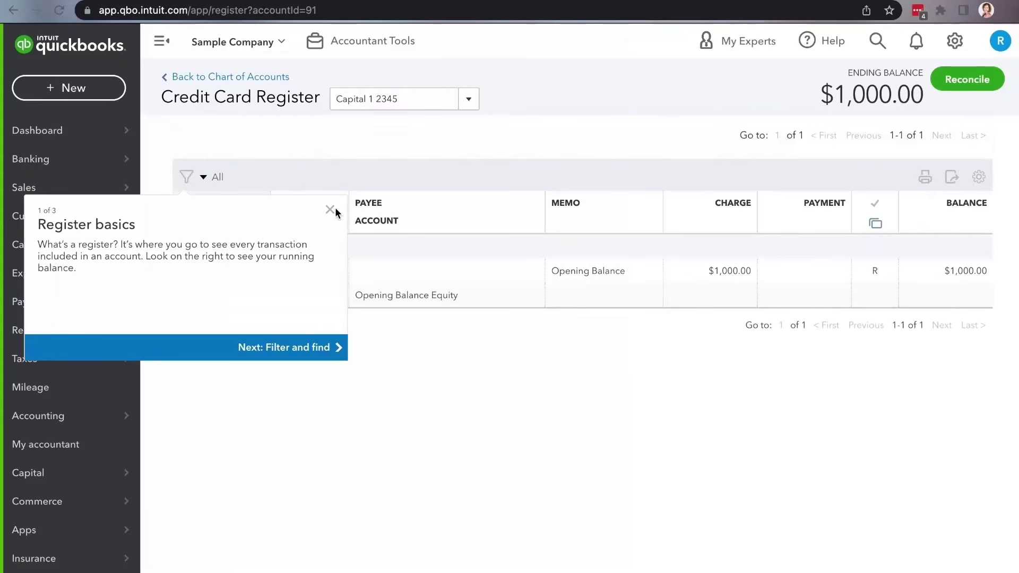
left_click(330, 209)
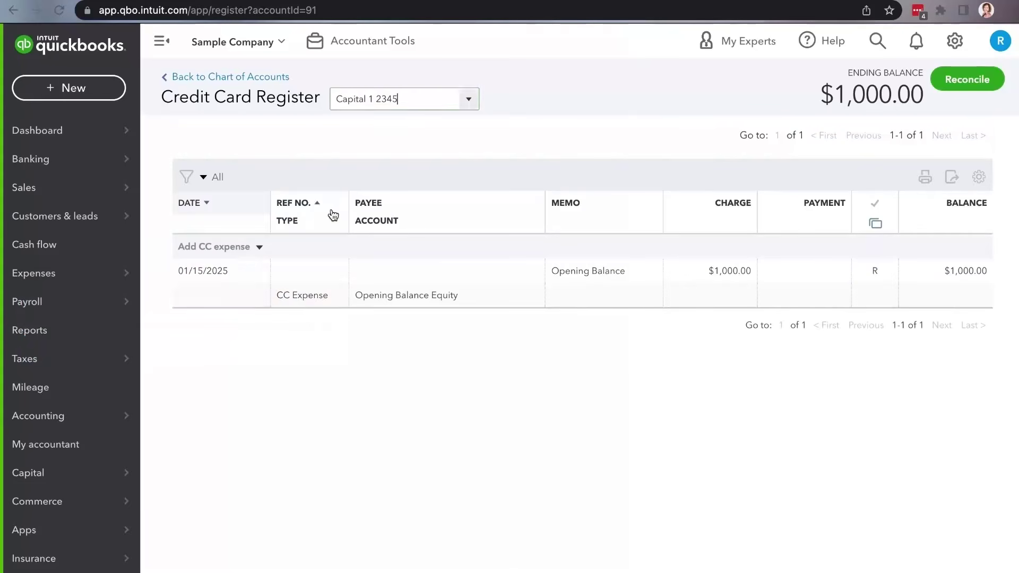
- Open the opening balance entry in the credit card register and examine its details and the transaction types available for adding
left_click(689, 272)
double_click(707, 279)
mouse_move(803, 289)
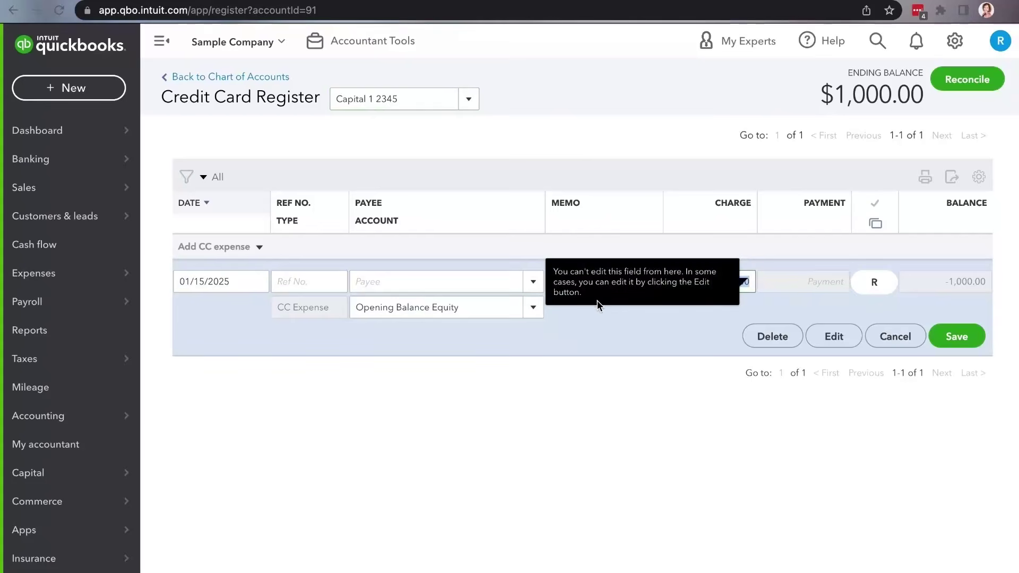
left_click(259, 246)
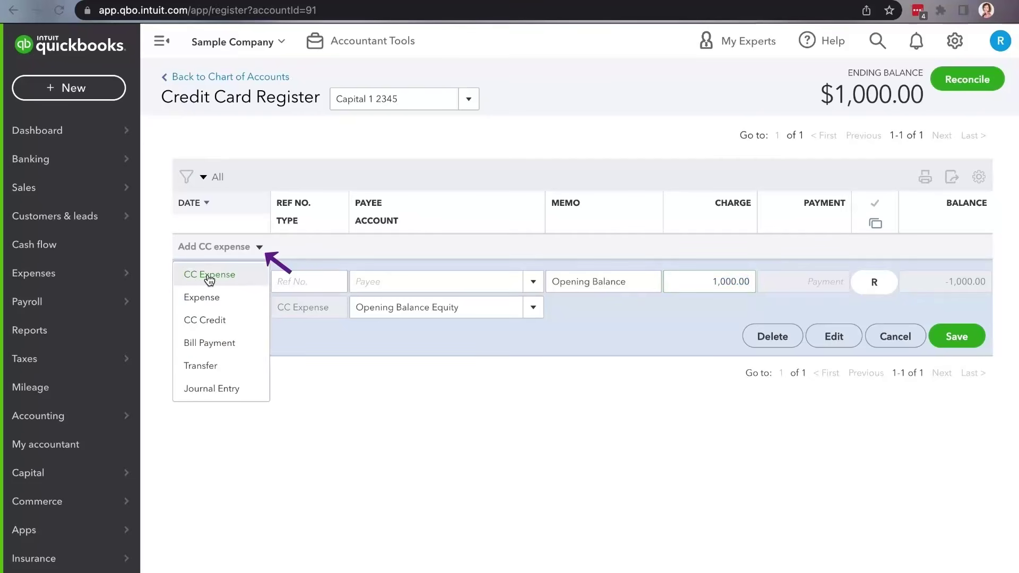
left_click(239, 286)
left_click(578, 283)
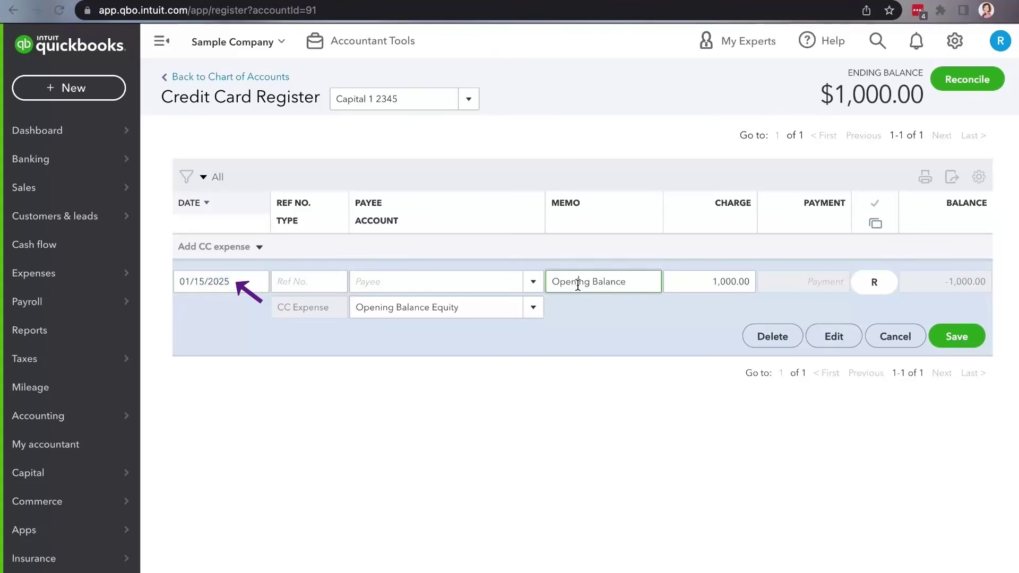
left_click(721, 282)
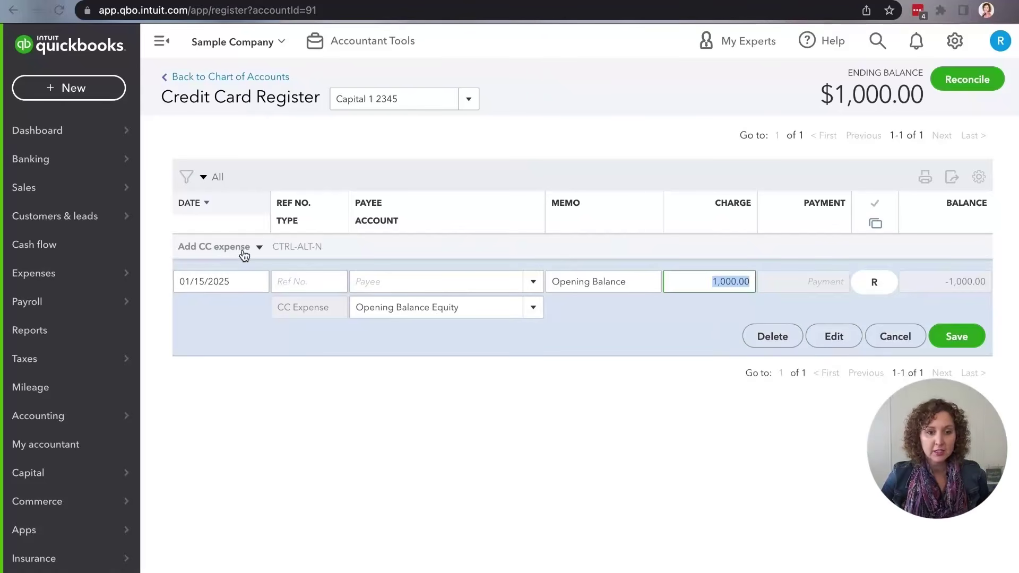
left_click(221, 252)
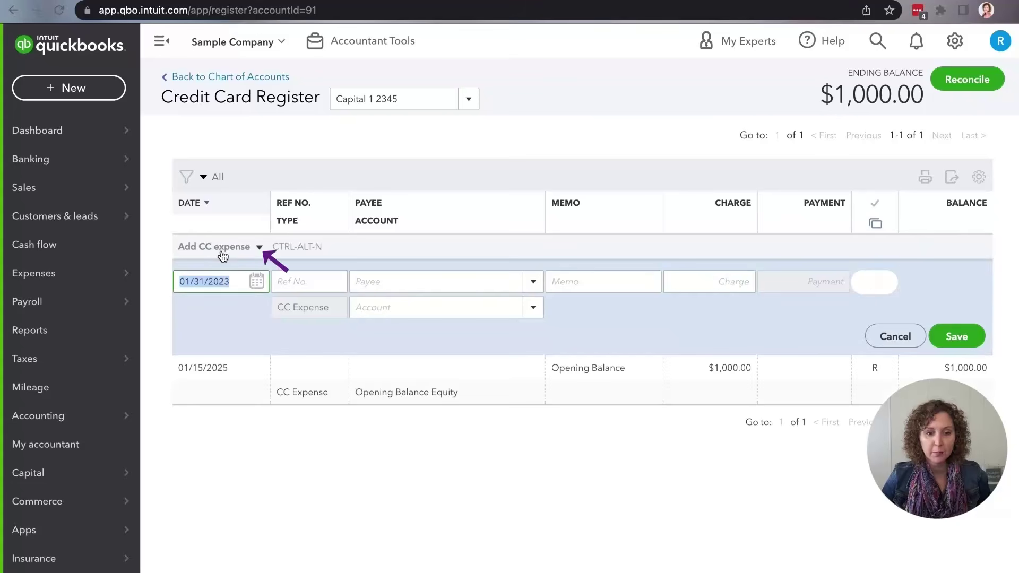
left_click(893, 338)
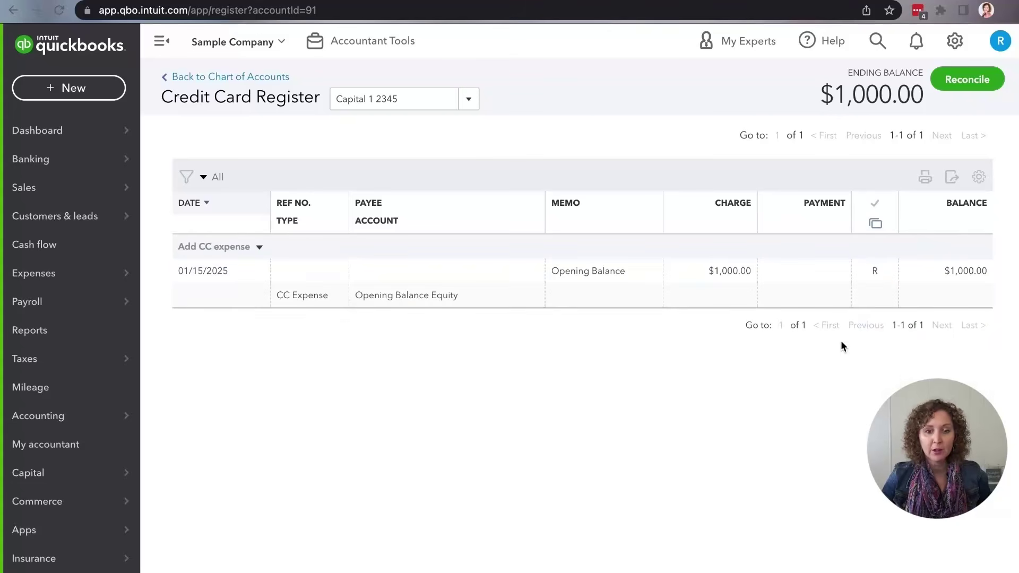
- Open the Visa credit card's register from the chart of accounts and dismiss the introductory tip
mouse_move(96, 416)
left_click(183, 418)
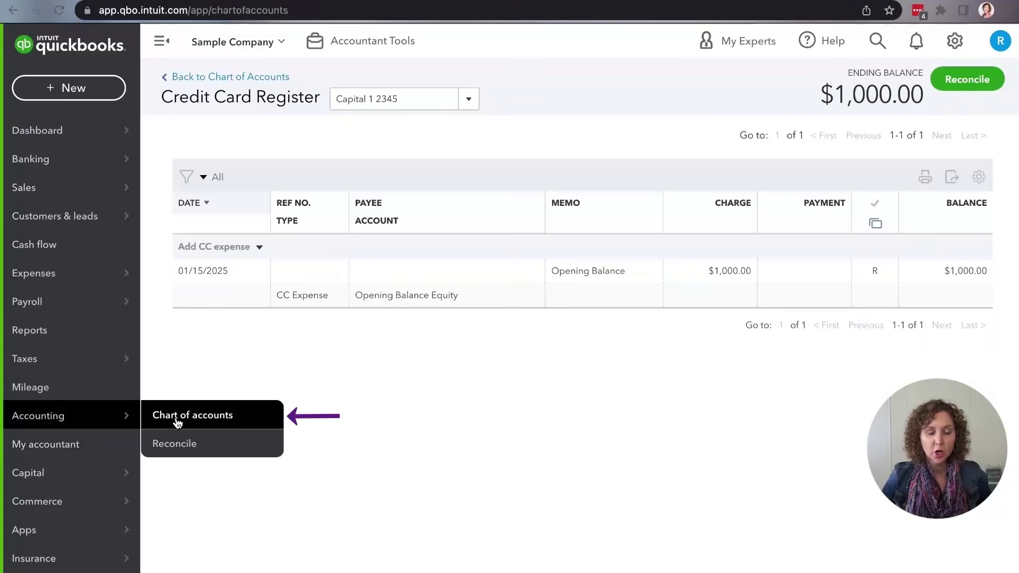
scroll(439, 423, "down", 5)
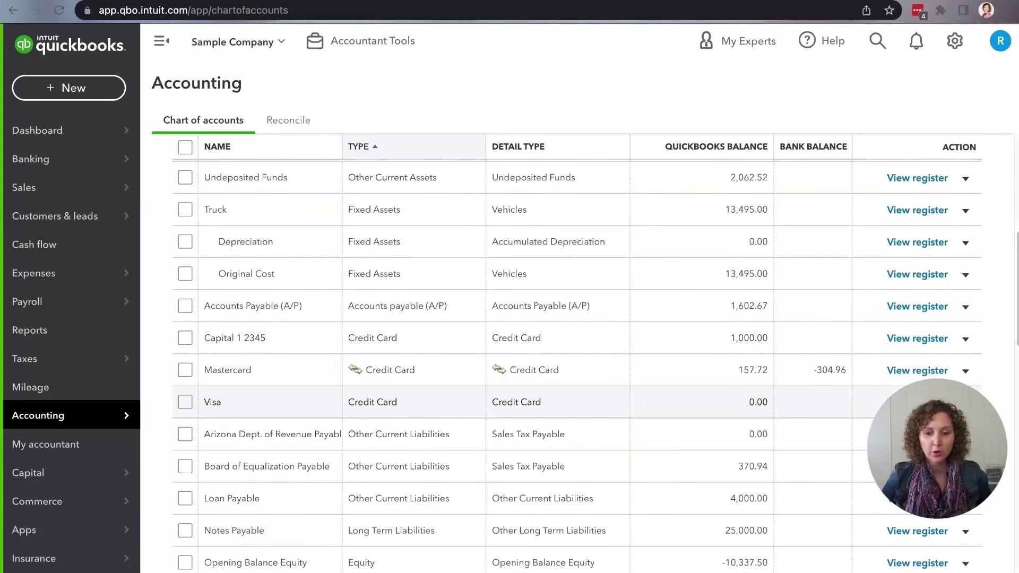
left_click(917, 401)
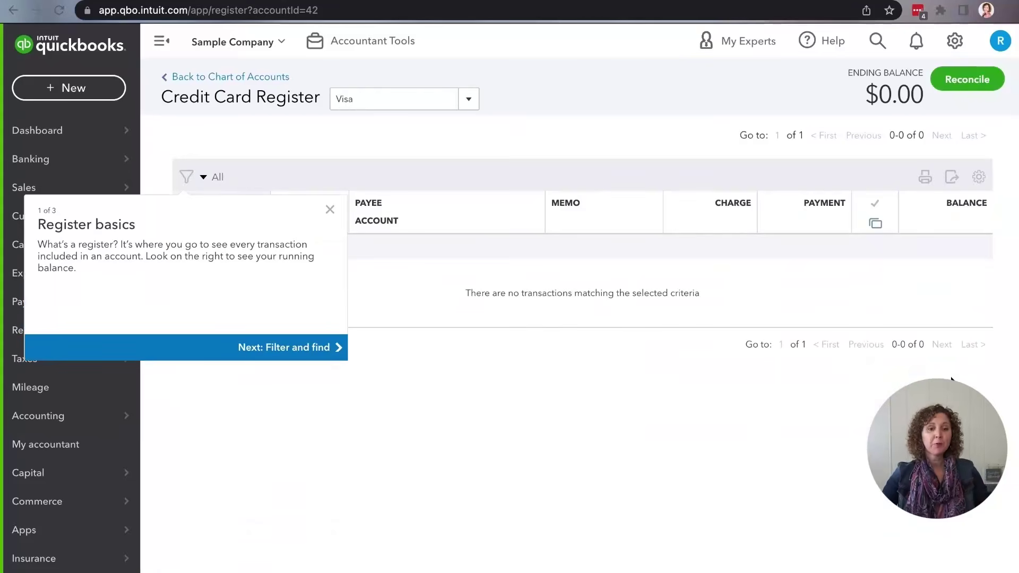
left_click(330, 209)
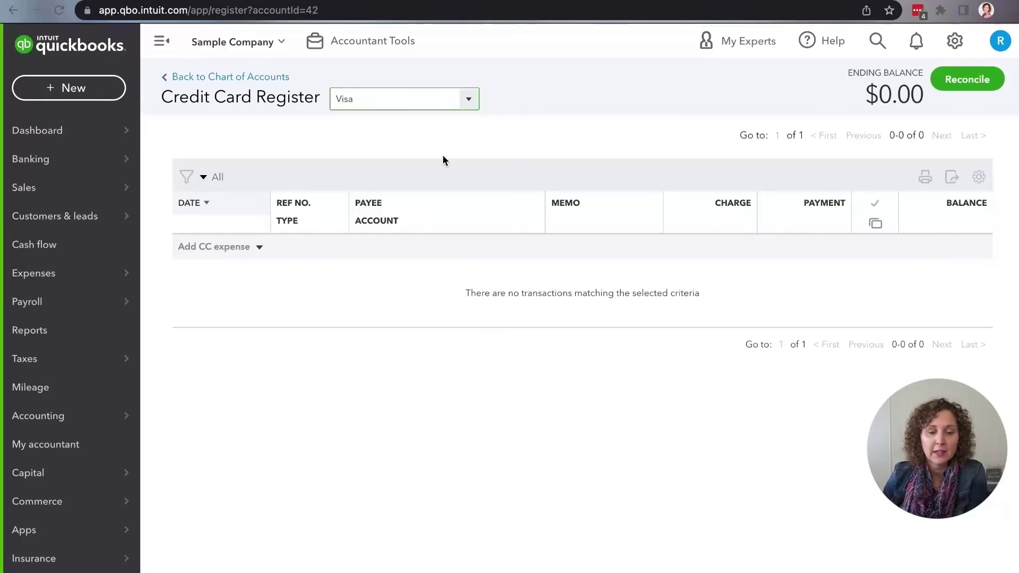
- Switch the credit card register to the Capital 1 2345 account
left_click(469, 100)
left_click(403, 148)
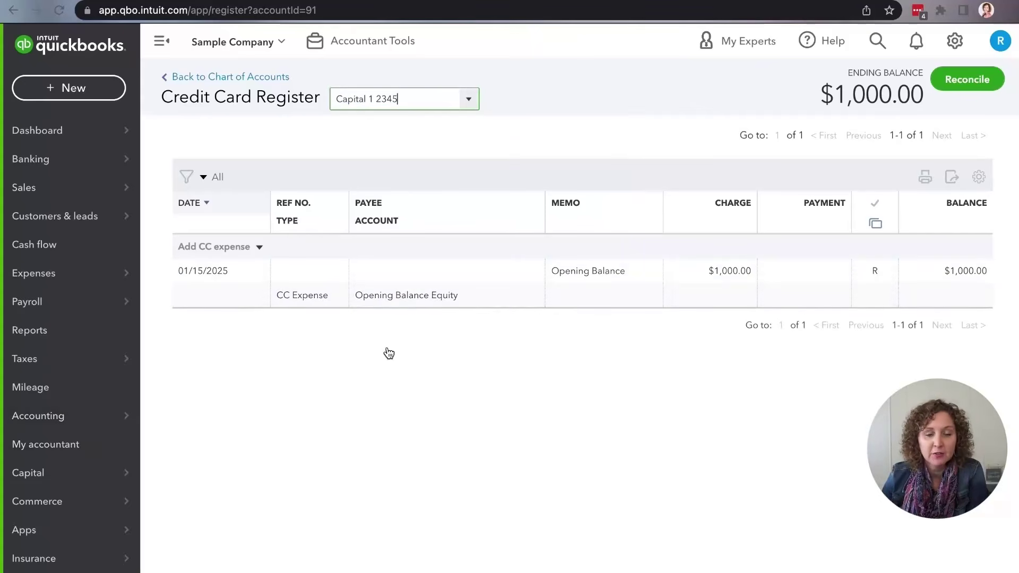
left_click(464, 102)
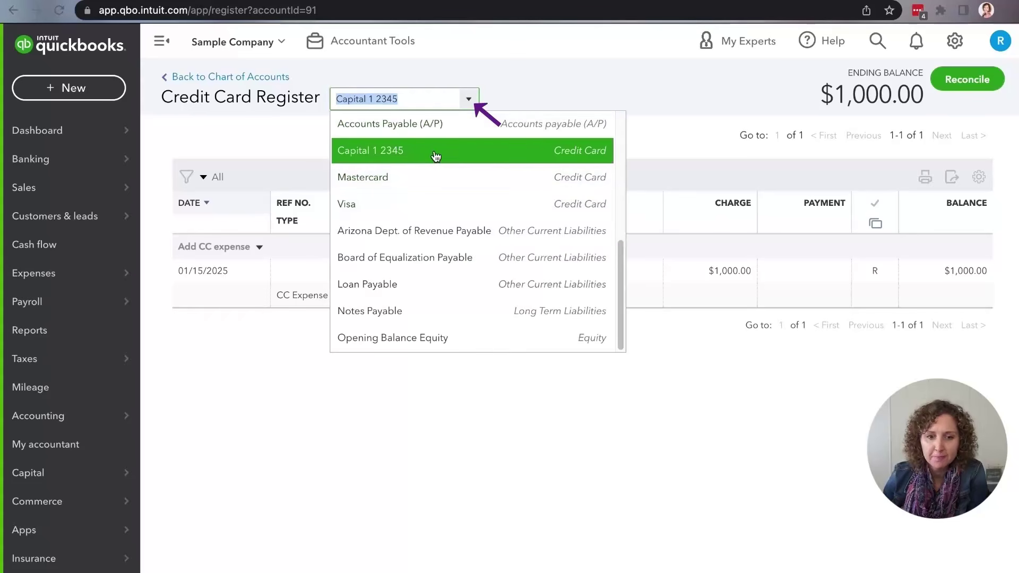
left_click(435, 154)
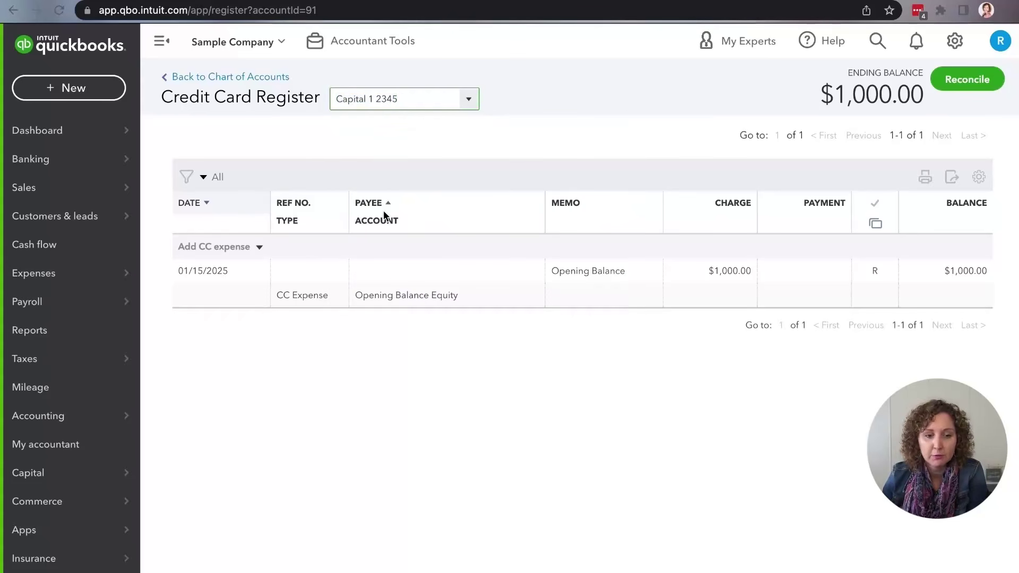
- Start a new credit card expense in the register and date it 01/15/2025
left_click(233, 253)
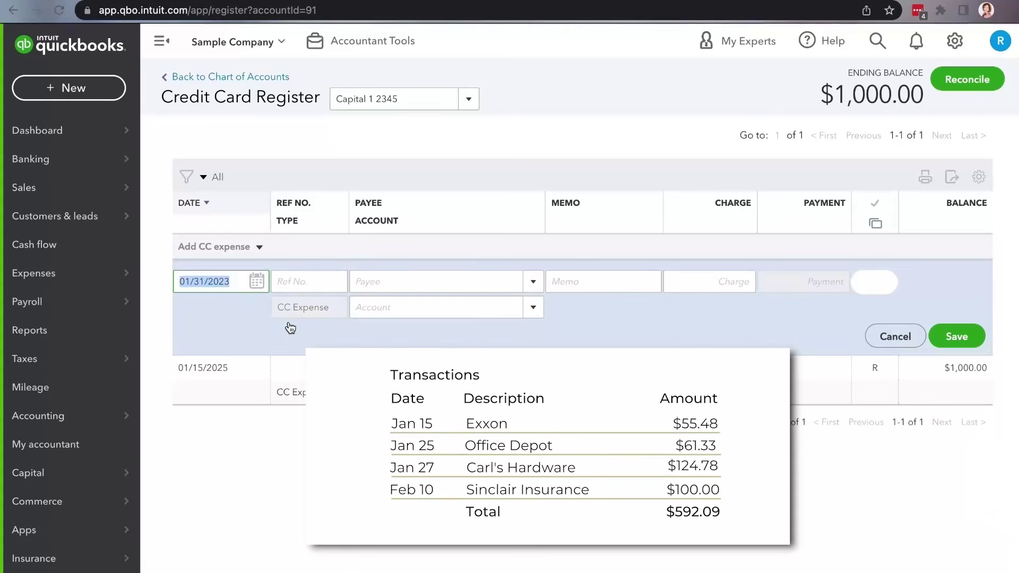
type("1/15")
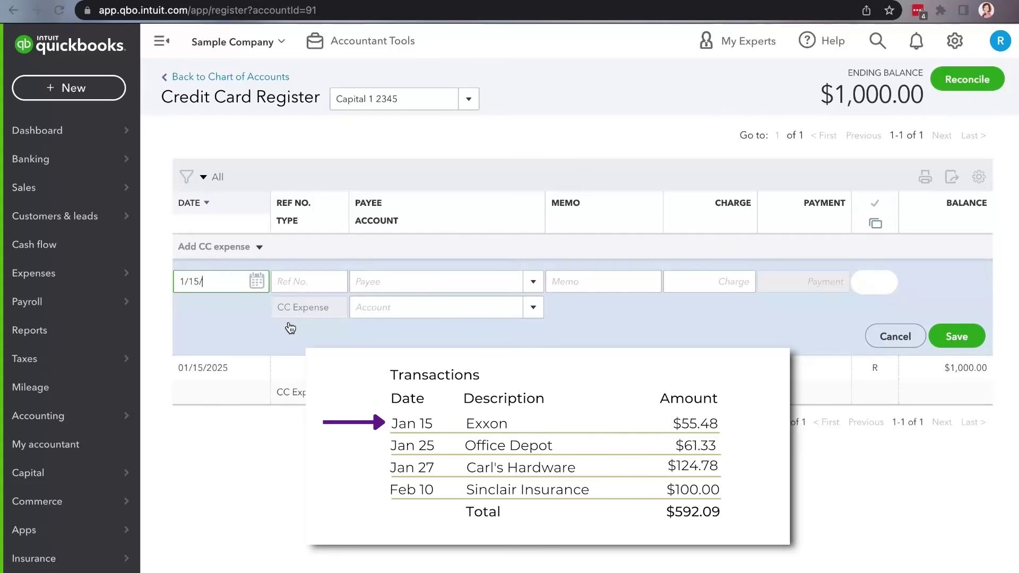
type("/")
key("Tab")
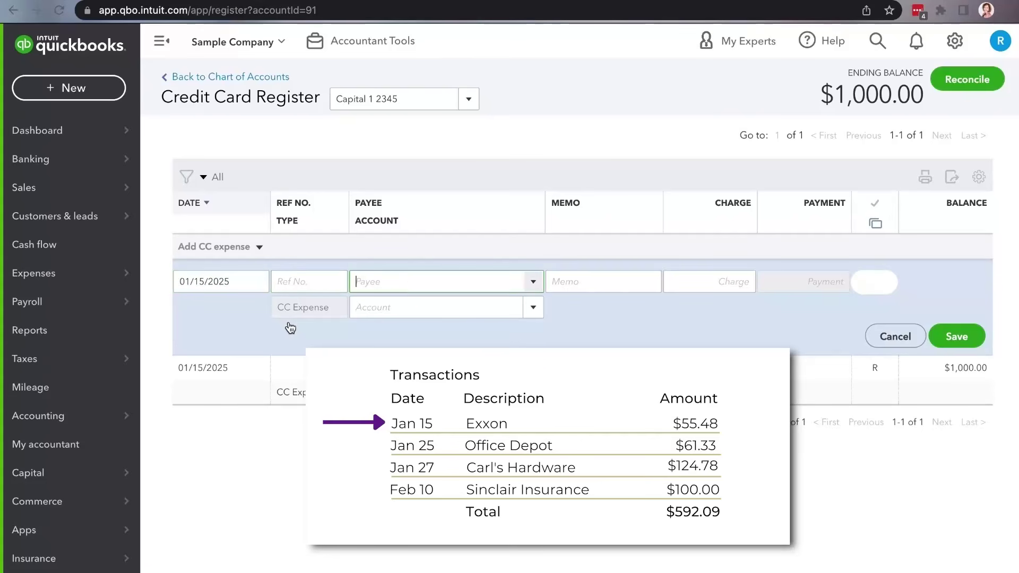
- Enter Exxon as the expense's payee and save it as a new vendor through its detailed vendor information
type("Exxon")
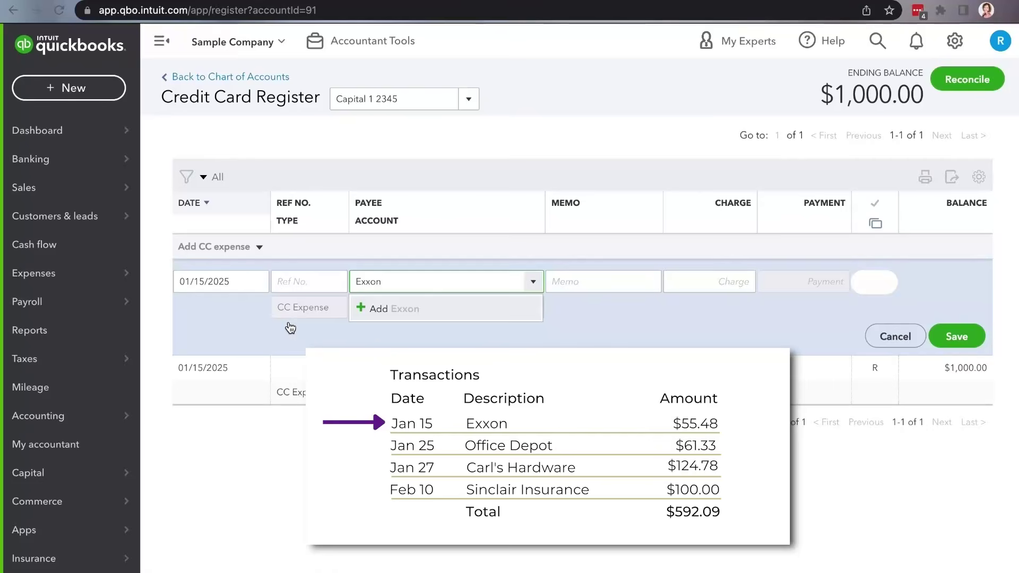
left_click(383, 309)
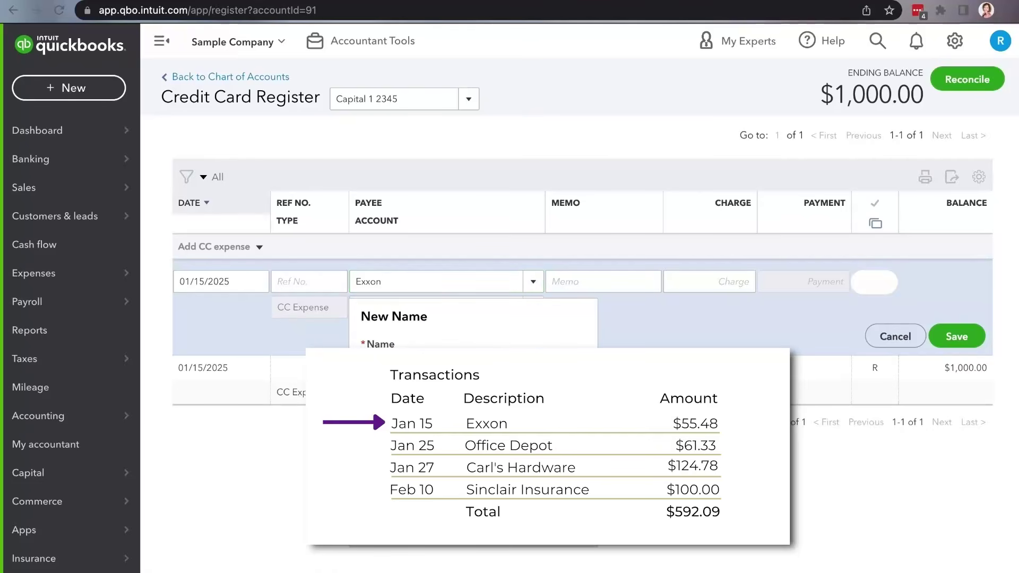
left_click(379, 441)
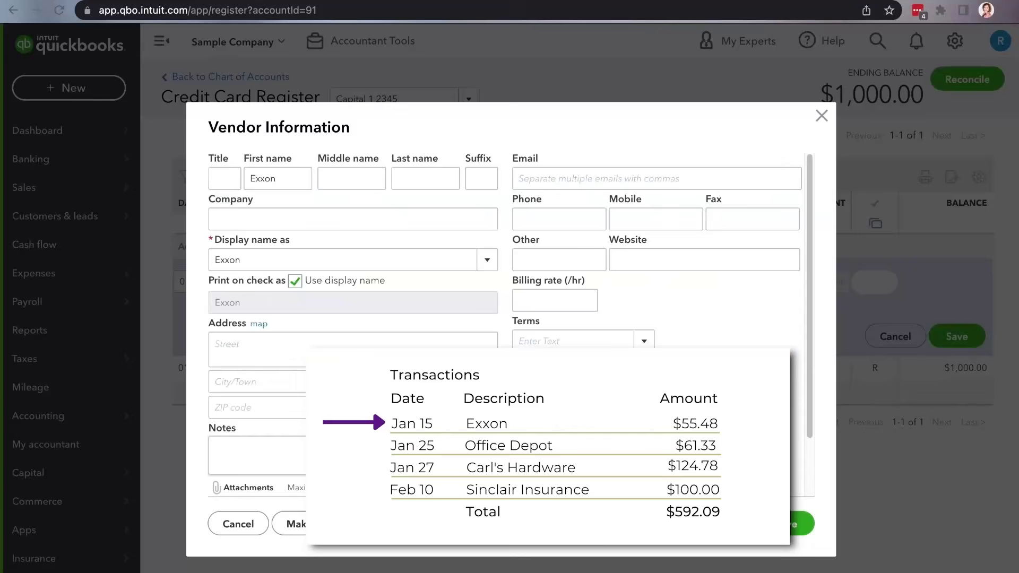
left_click(802, 523)
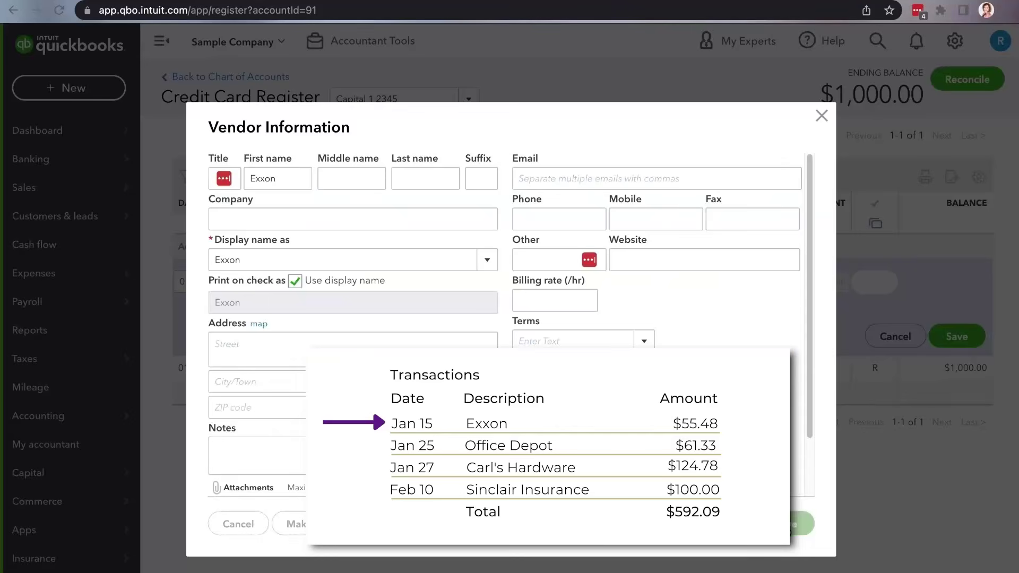
- Set the Exxon expense's charge to 55.48 and assign it to the Automobile:Fuel account
left_click(715, 282)
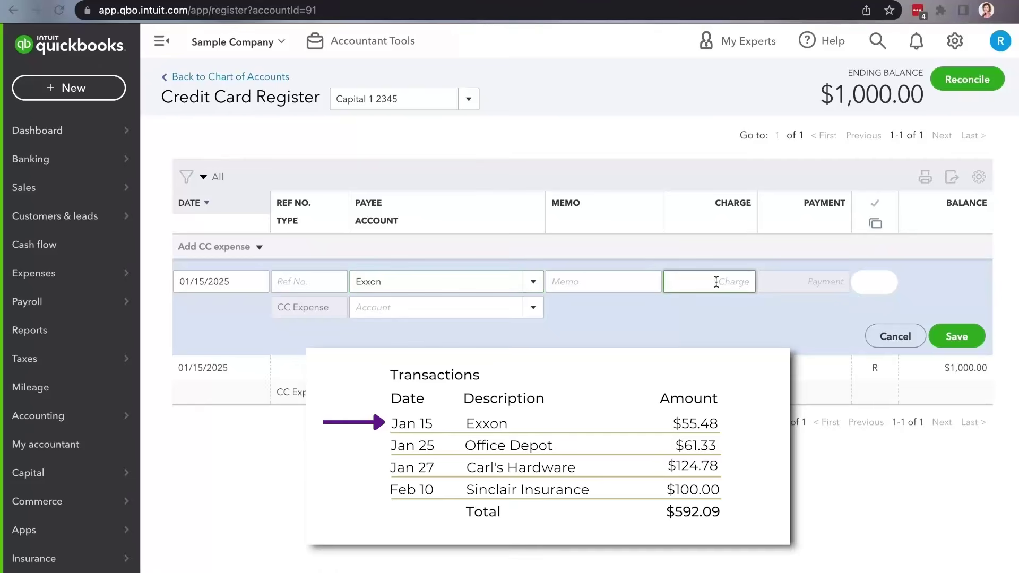
type("55.48")
left_click(479, 313)
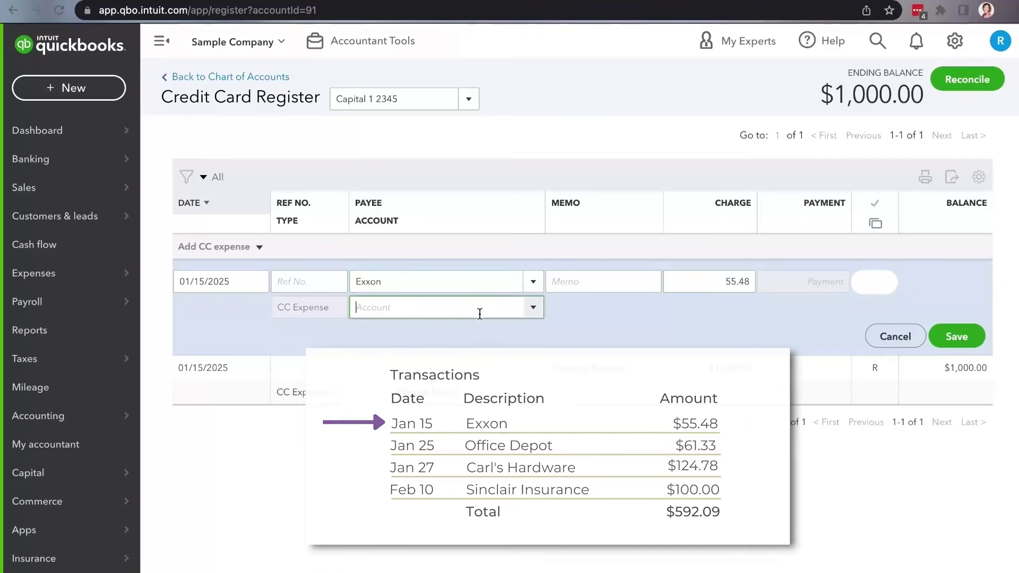
left_click(629, 279)
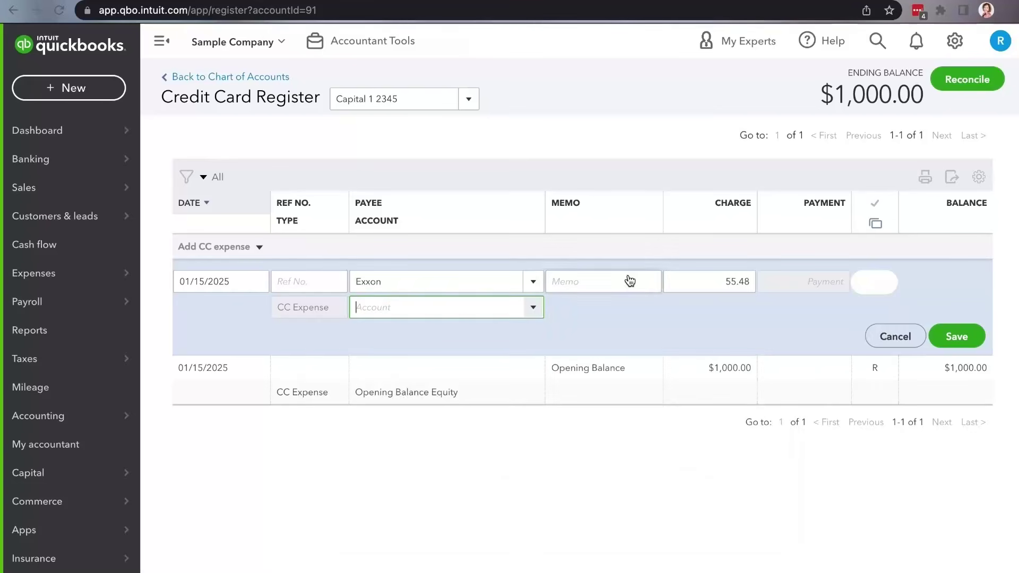
left_click(443, 310)
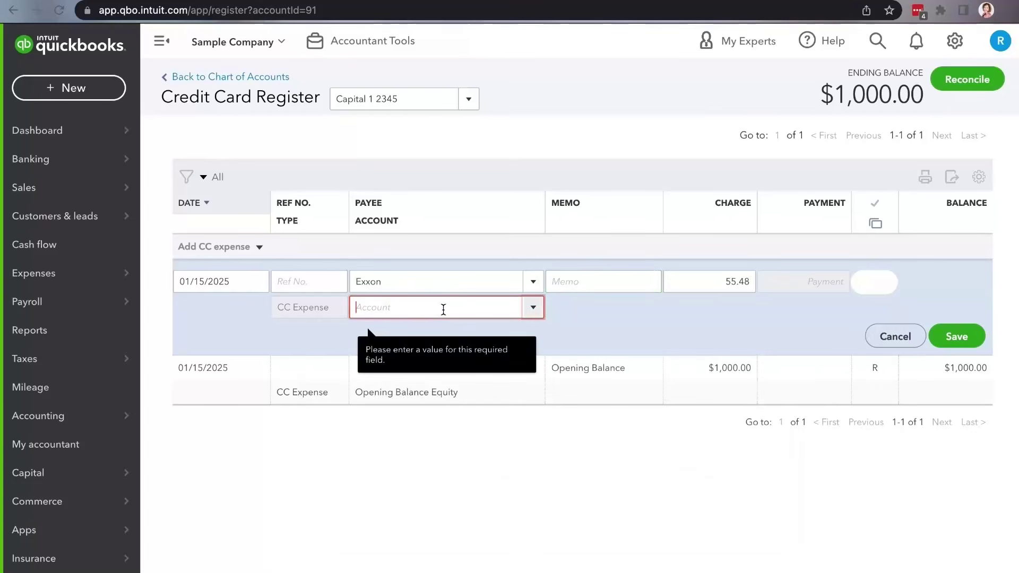
type("Fuel")
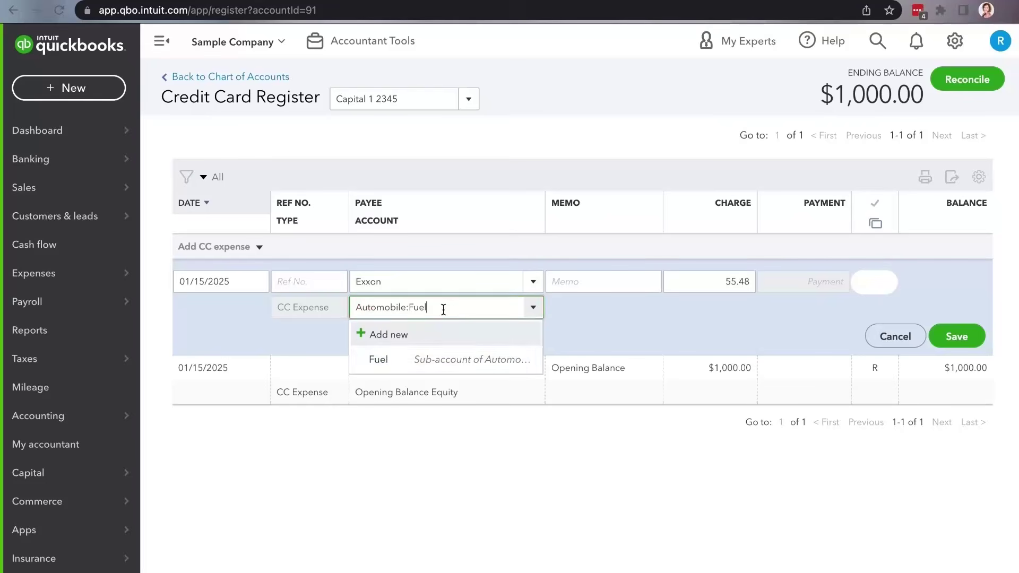
left_click(452, 360)
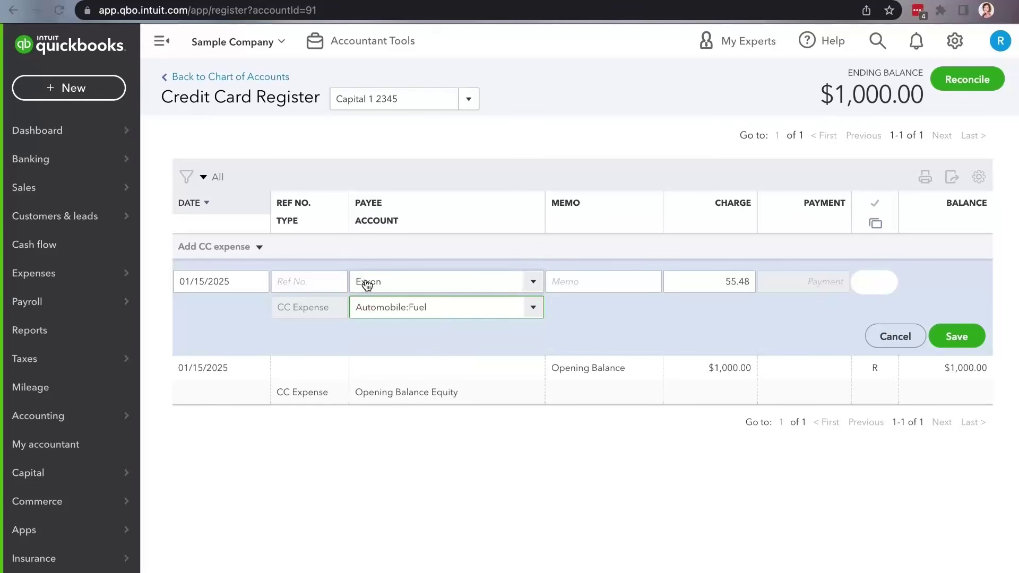
- Check the available expense accounts, keep Automobile:Fuel and save the Exxon expense
triple_click(440, 306)
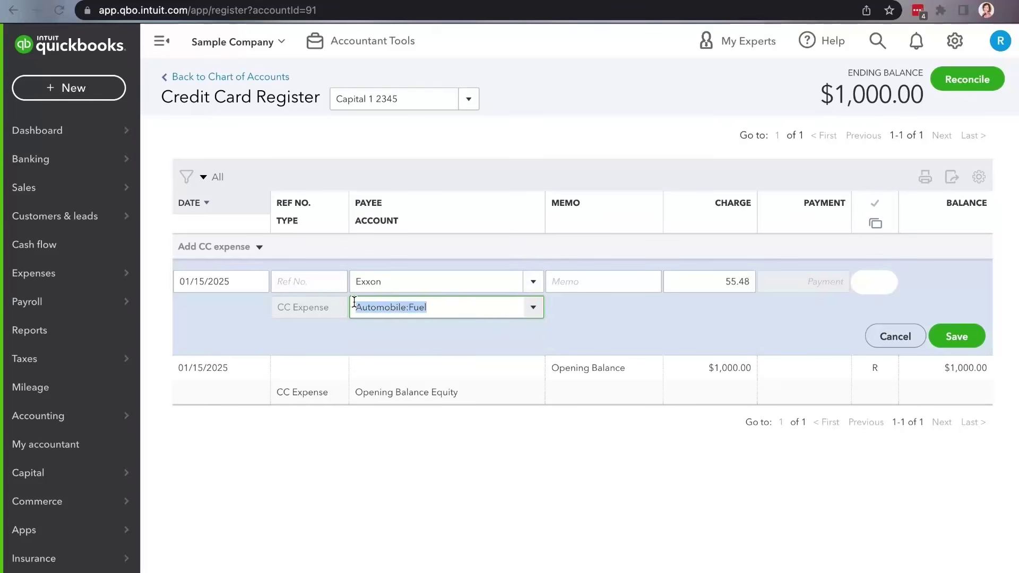
left_click(531, 308)
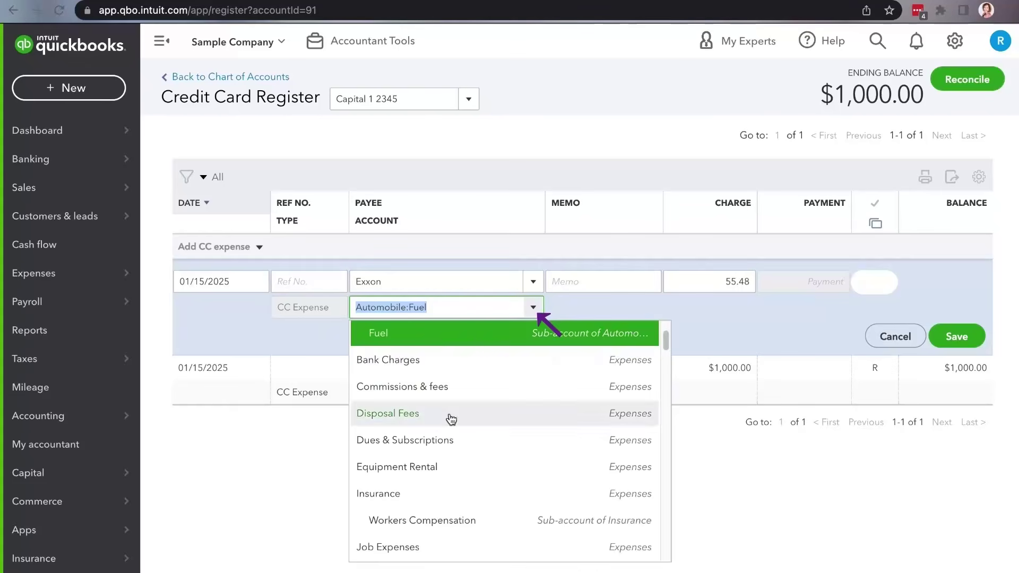
left_click(561, 310)
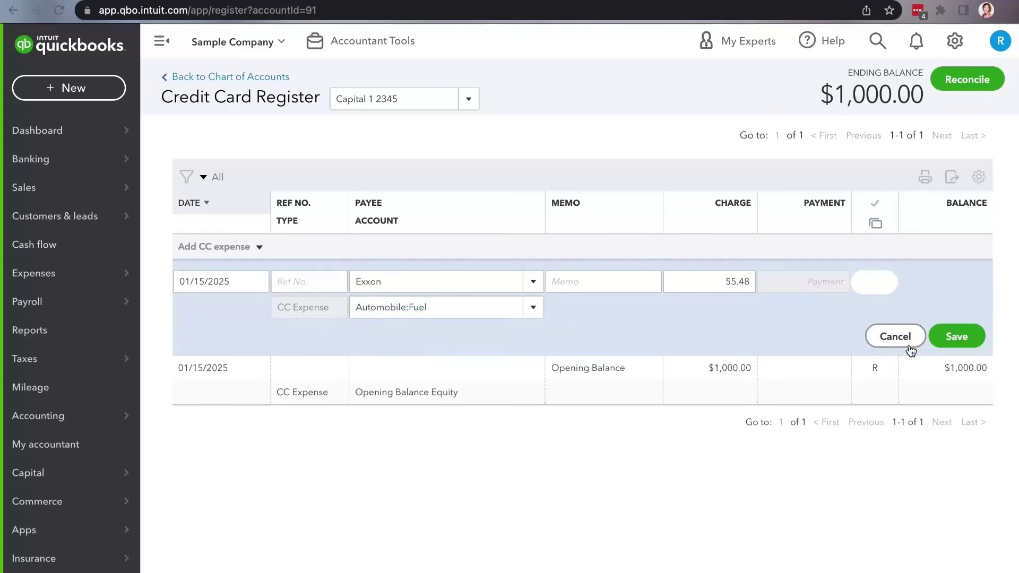
left_click(944, 341)
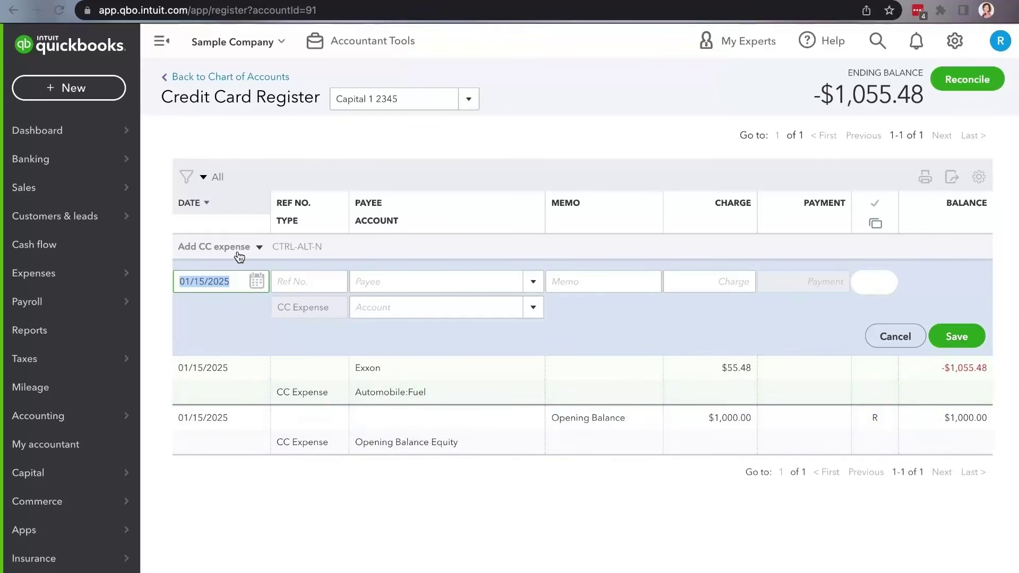
- Start a separate vendor expense with Office Depot added as a new vendor for the payee and Capital 1 2345 as the payment account
left_click(69, 87)
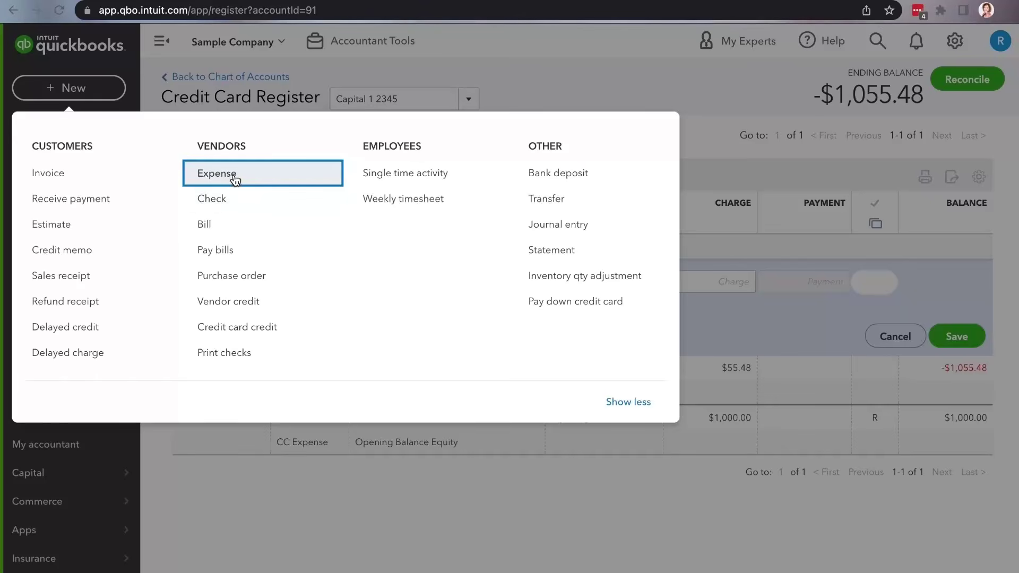
left_click(235, 180)
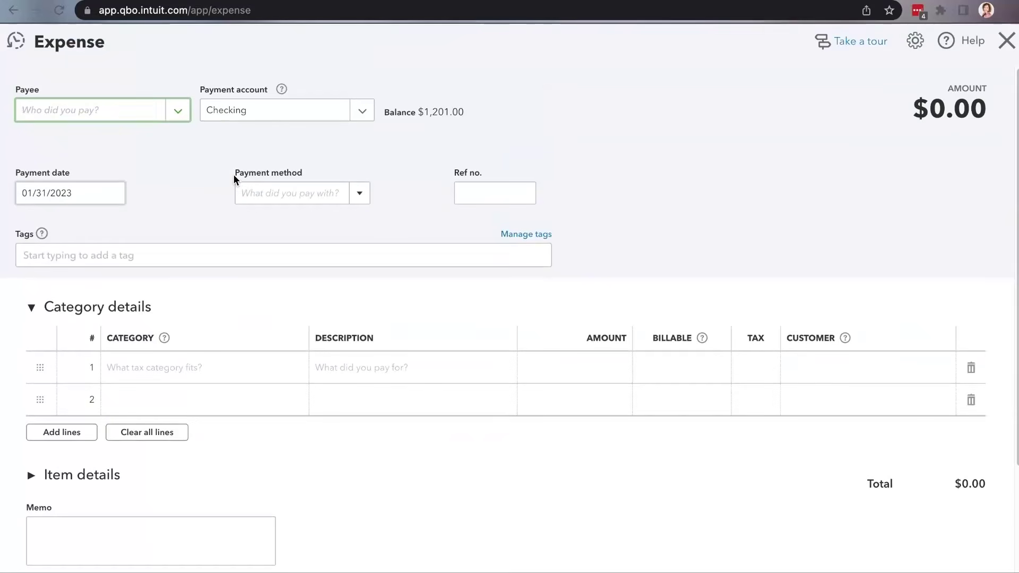
left_click(141, 115)
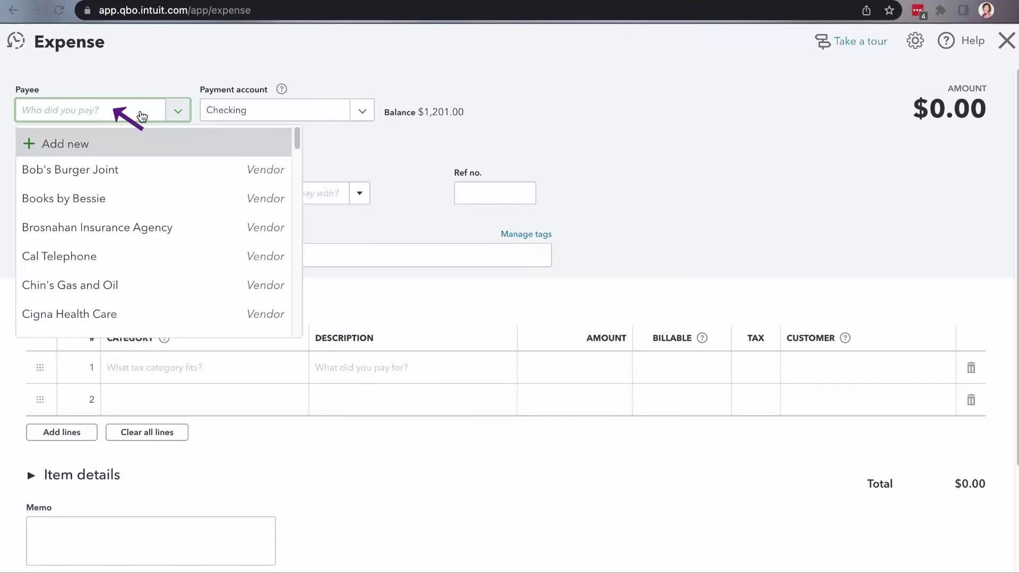
type("Office Depsot")
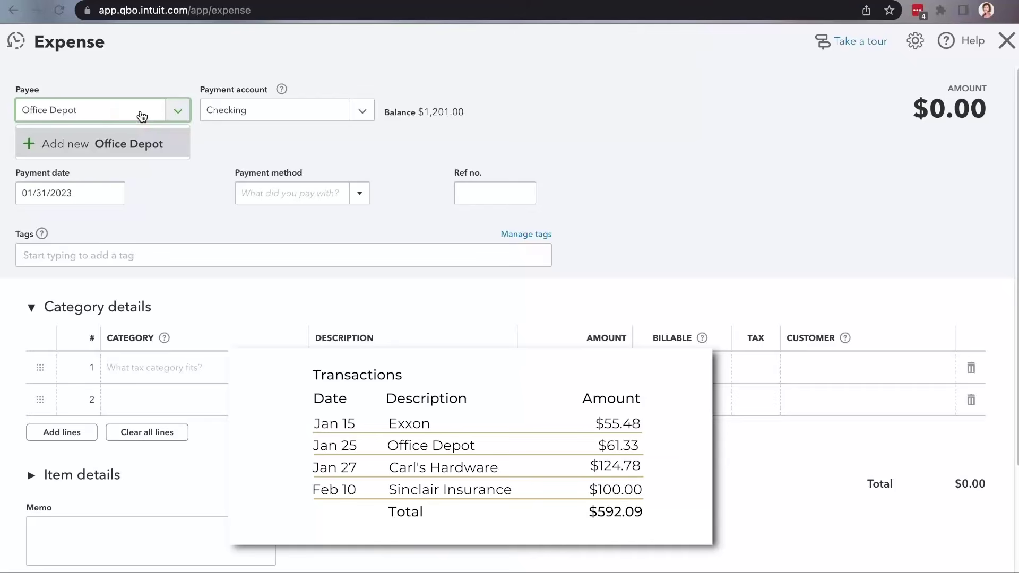
left_click(141, 145)
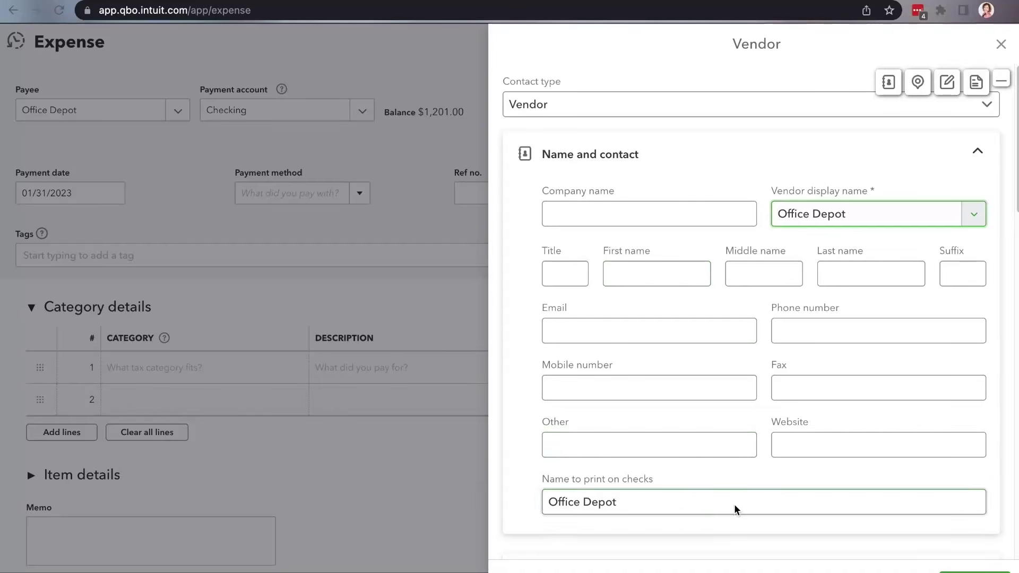
left_click(975, 572)
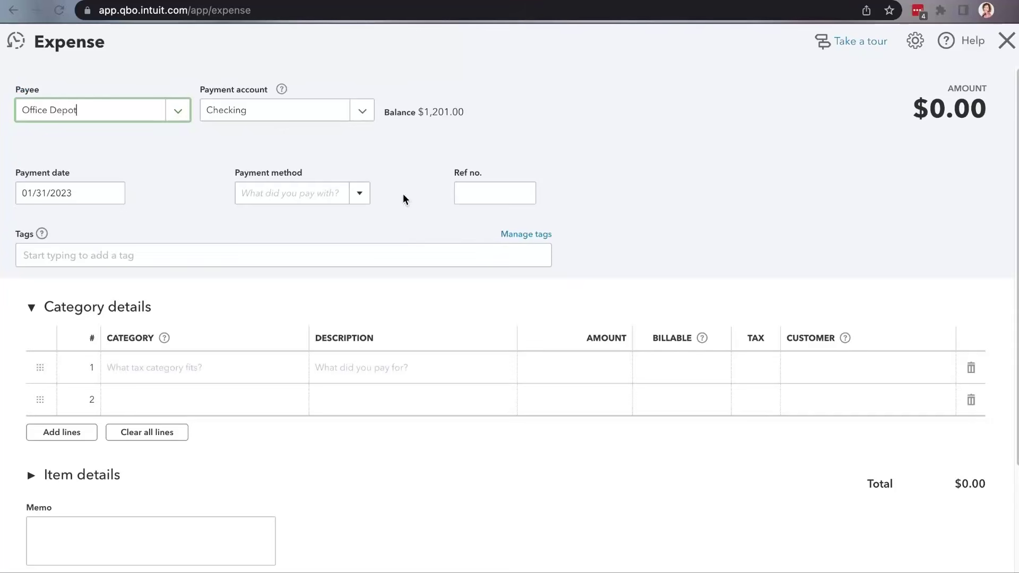
left_click(369, 117)
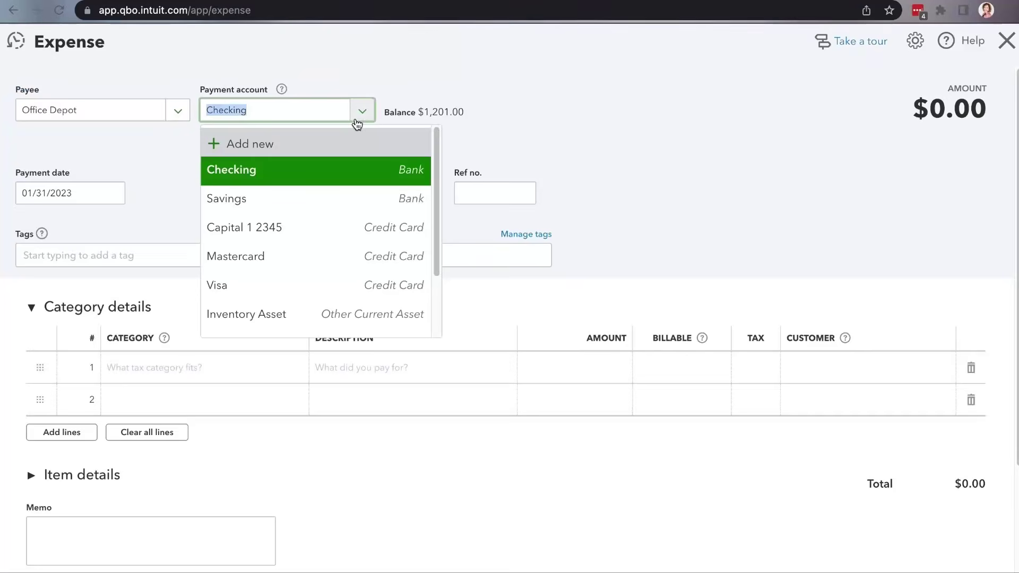
left_click(266, 227)
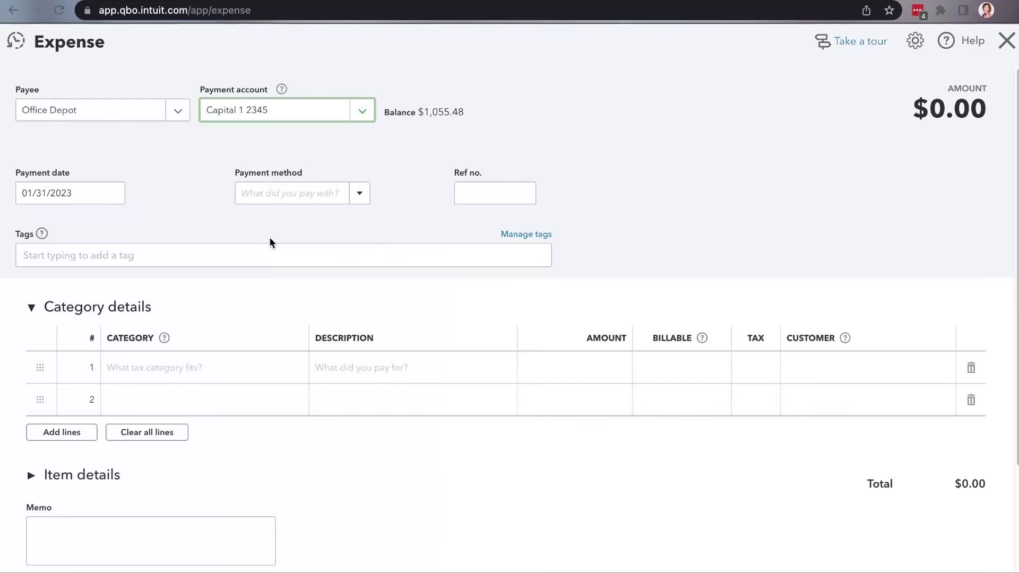
- Date the Office Depot expense 01/25/2025 and set its payment method to Visa, leaving the reference number and tags empty
left_click_drag(425, 112, 466, 114)
left_click(445, 147)
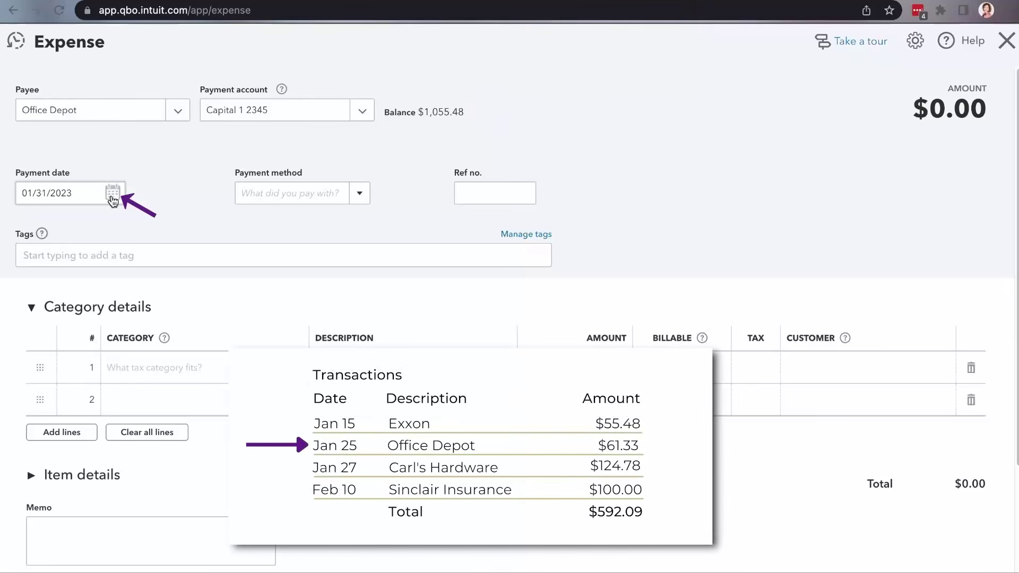
left_click(113, 196)
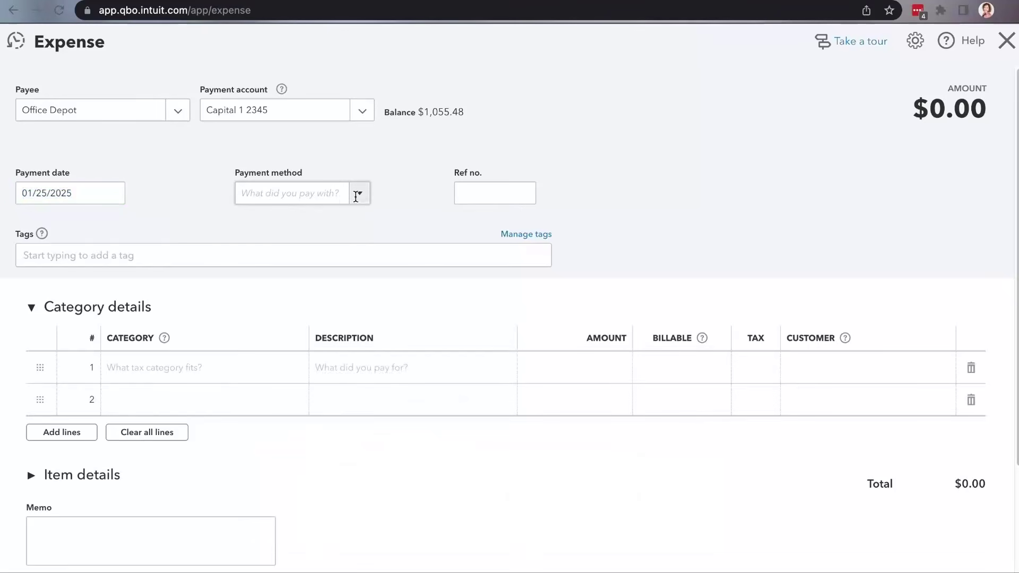
left_click(361, 196)
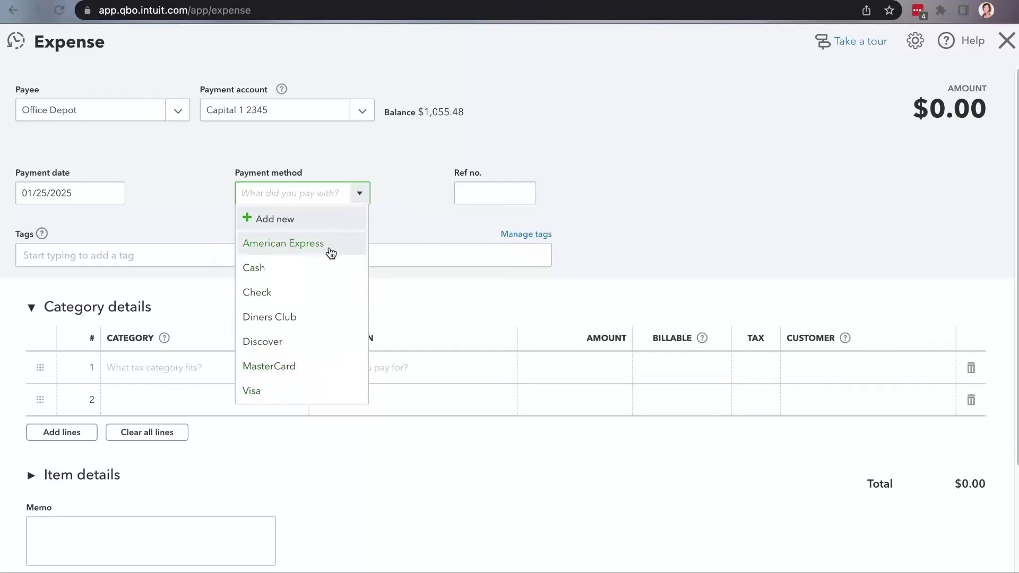
left_click(310, 402)
left_click(474, 192)
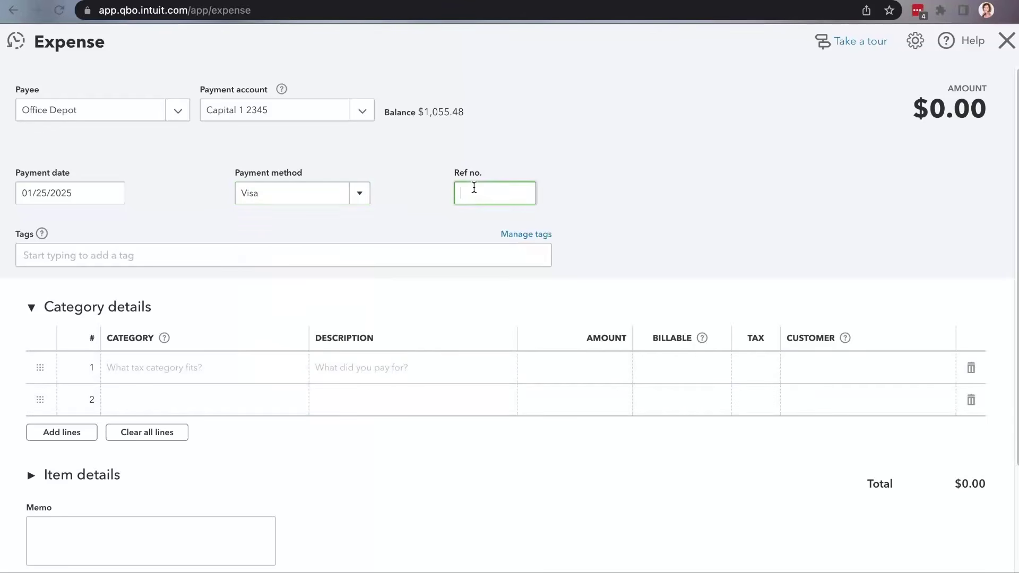
left_click(151, 251)
left_click(162, 227)
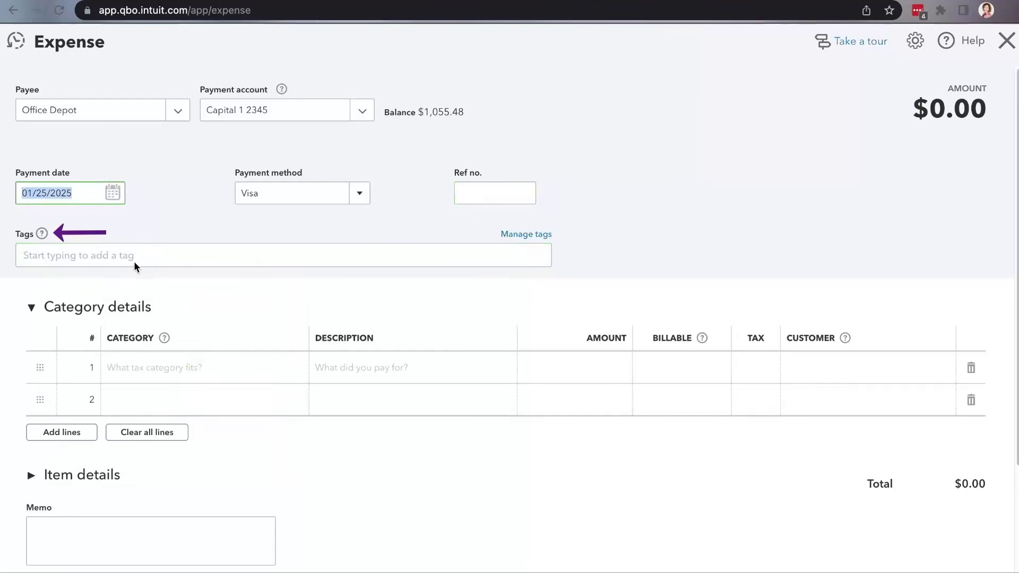
- Start adding a new account named Office Supplies as the category of the expense's first line
left_click(197, 371)
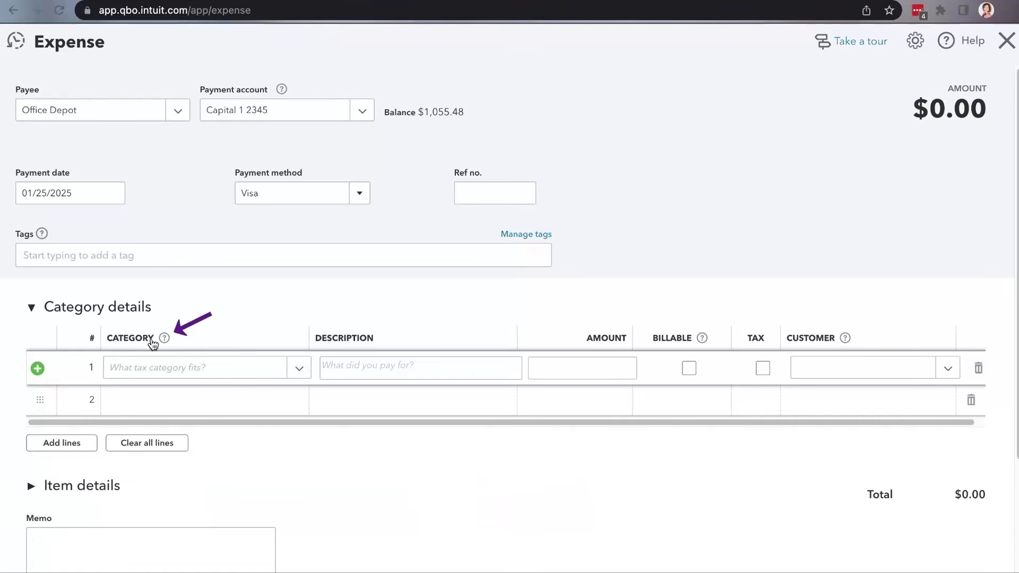
left_click(209, 371)
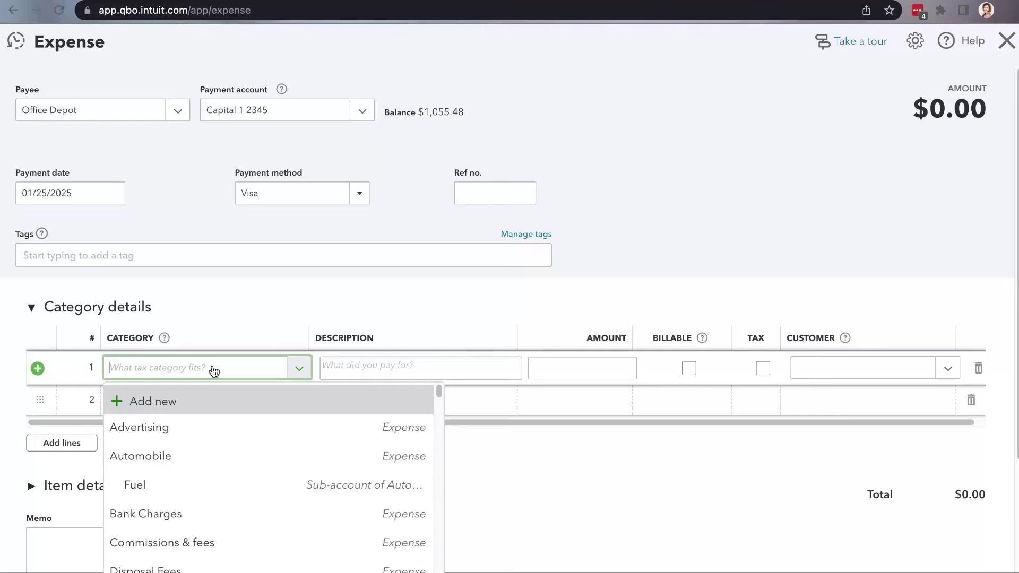
type("office Supp")
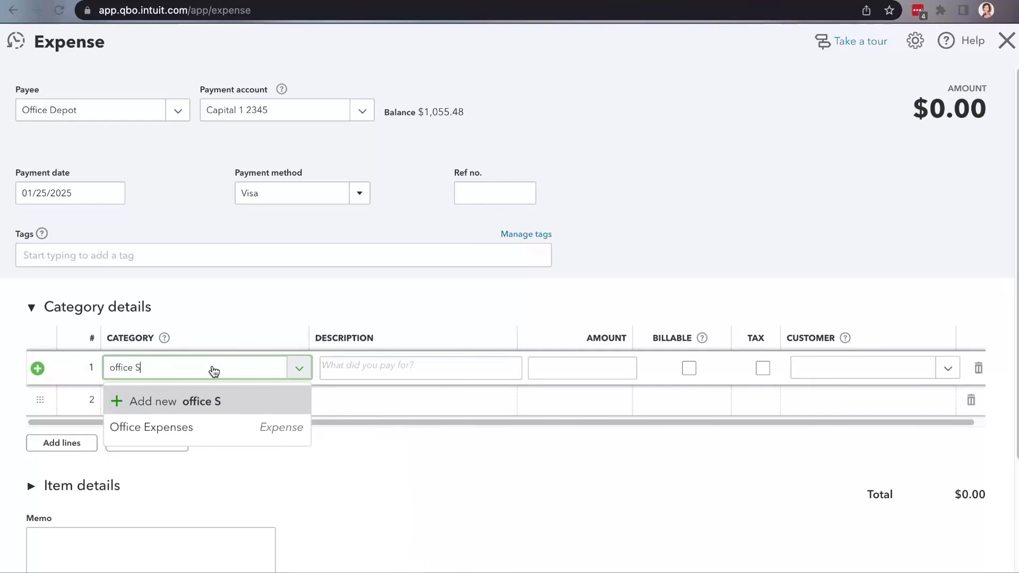
key("Left")
key("Left")
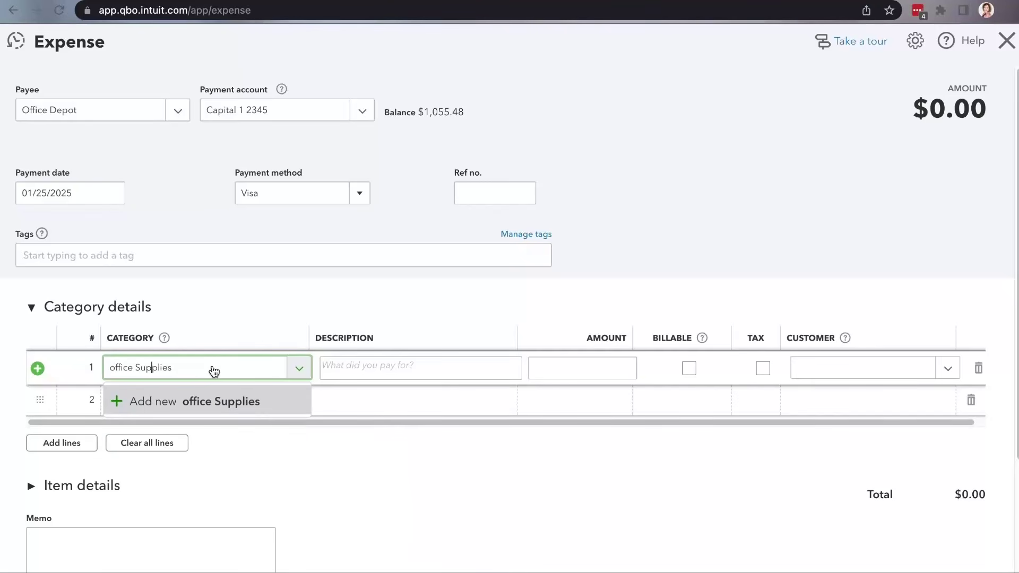
key("BackSpace")
type("O")
left_click(300, 405)
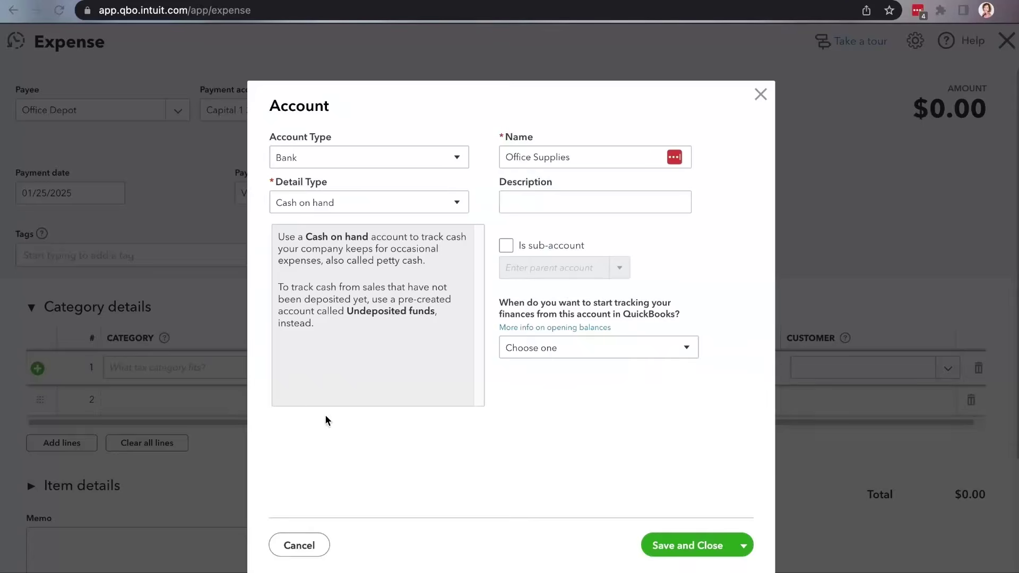
- Give the Office Supplies account the type Expenses and detail type Office/General Administrative Expenses, and save it
left_click(354, 159)
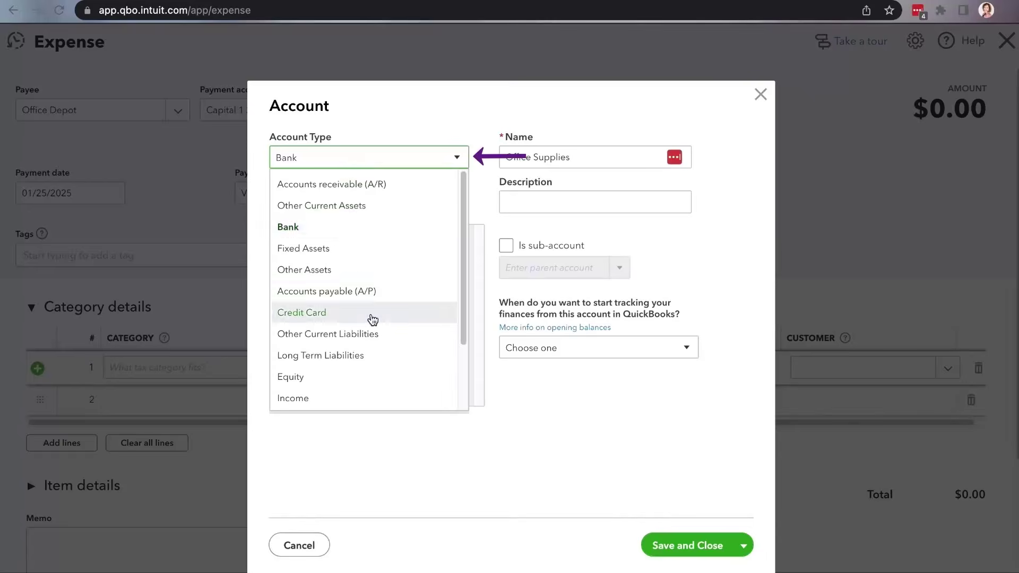
scroll(371, 317, "down", 3)
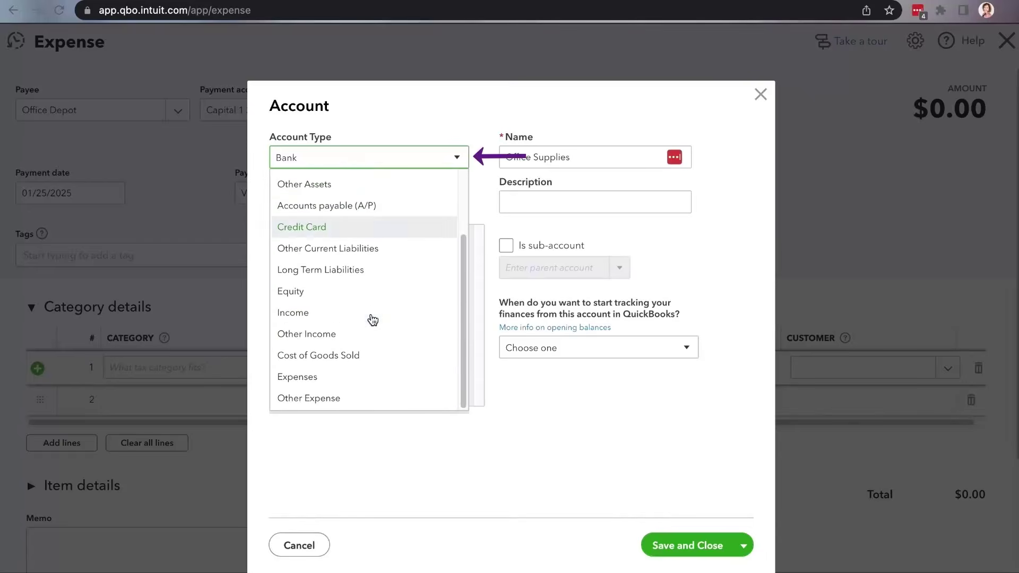
left_click(352, 377)
left_click(426, 201)
scroll(435, 341, "down", 3)
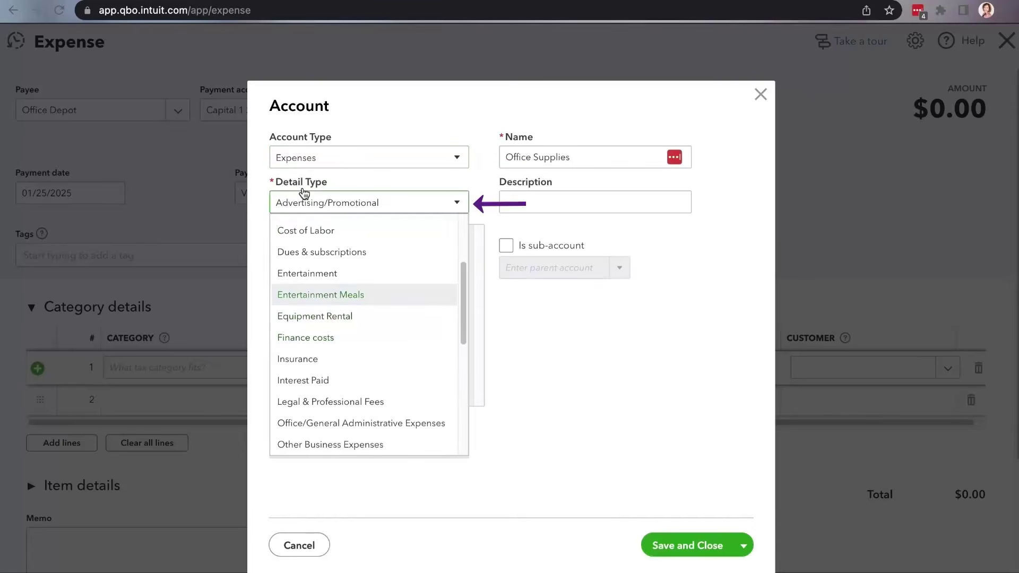
left_click(369, 429)
left_click_drag(502, 158, 598, 157)
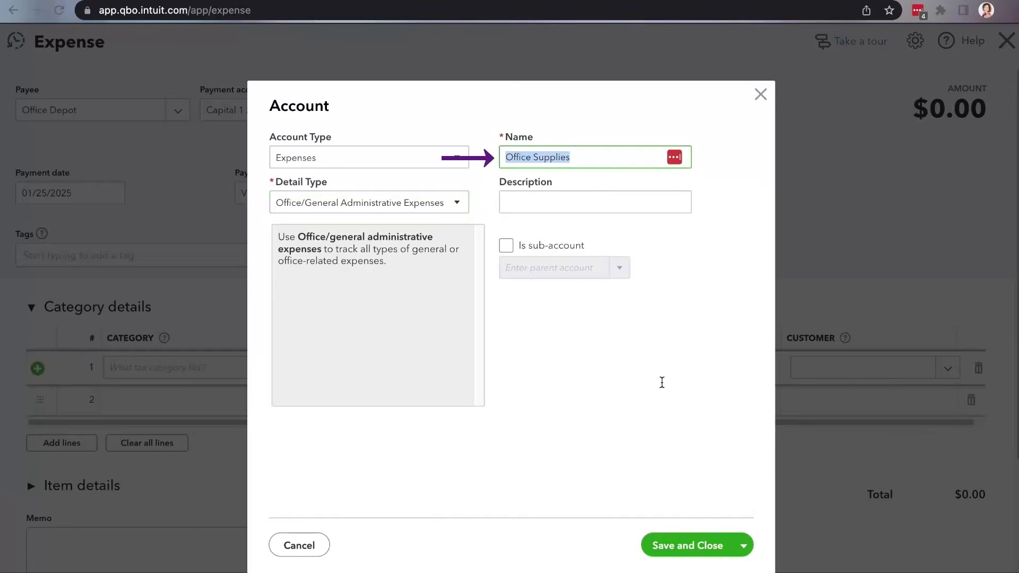
left_click(673, 552)
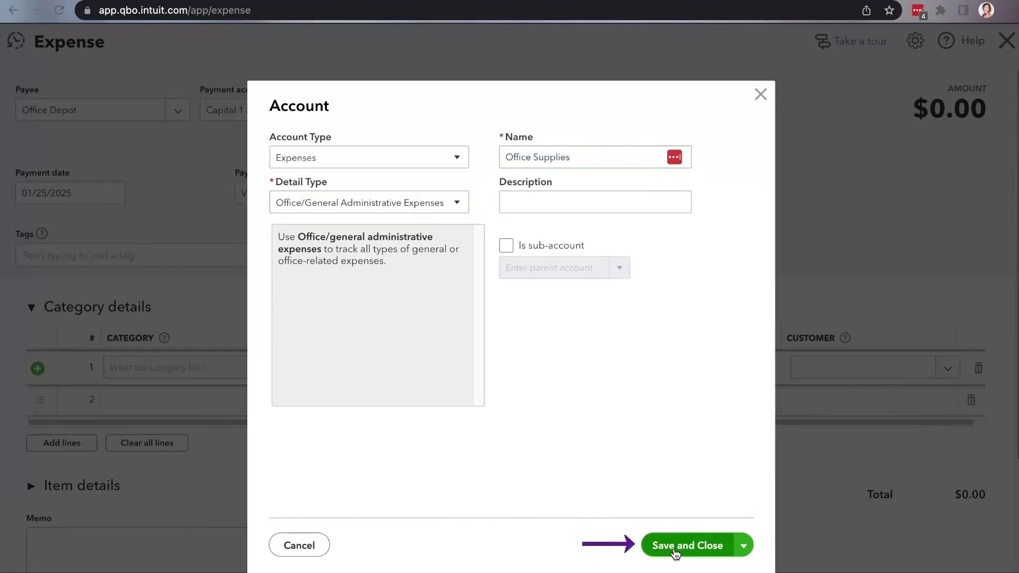
- Enter an amount of 61.33 on the Office Supplies line without a description, and save and close the expense
left_click(491, 370)
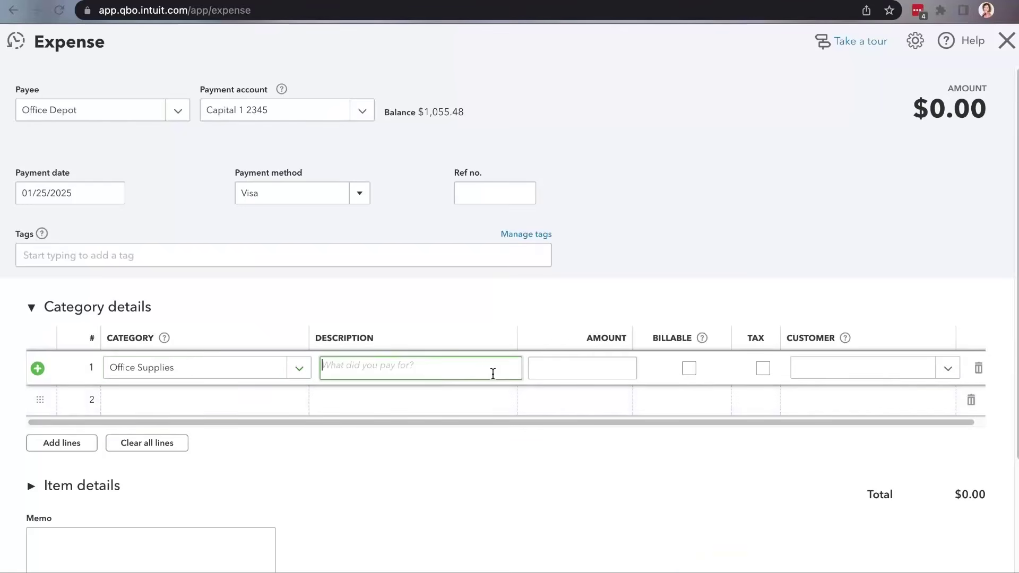
left_click(611, 371)
type("61.33")
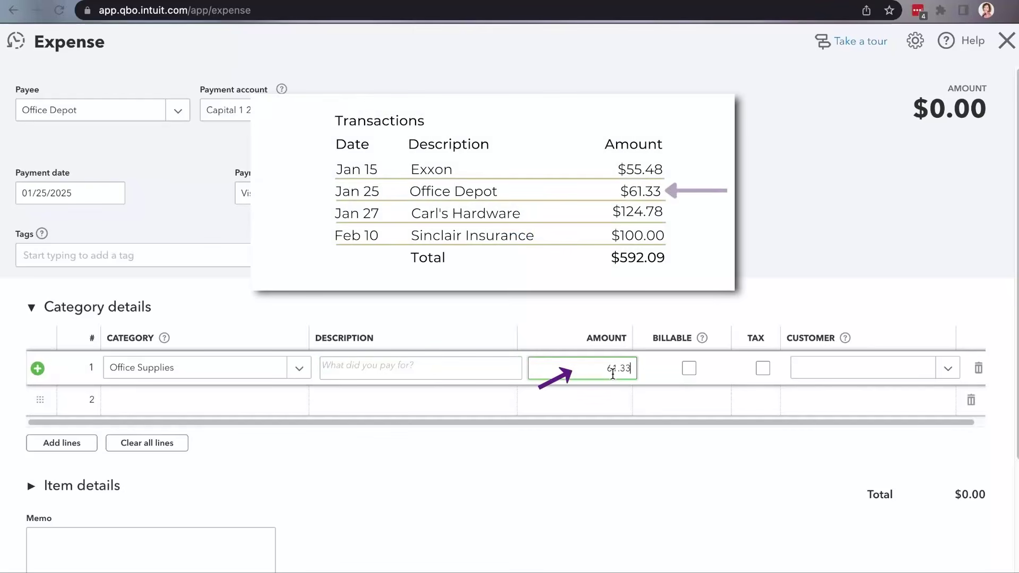
left_click(432, 368)
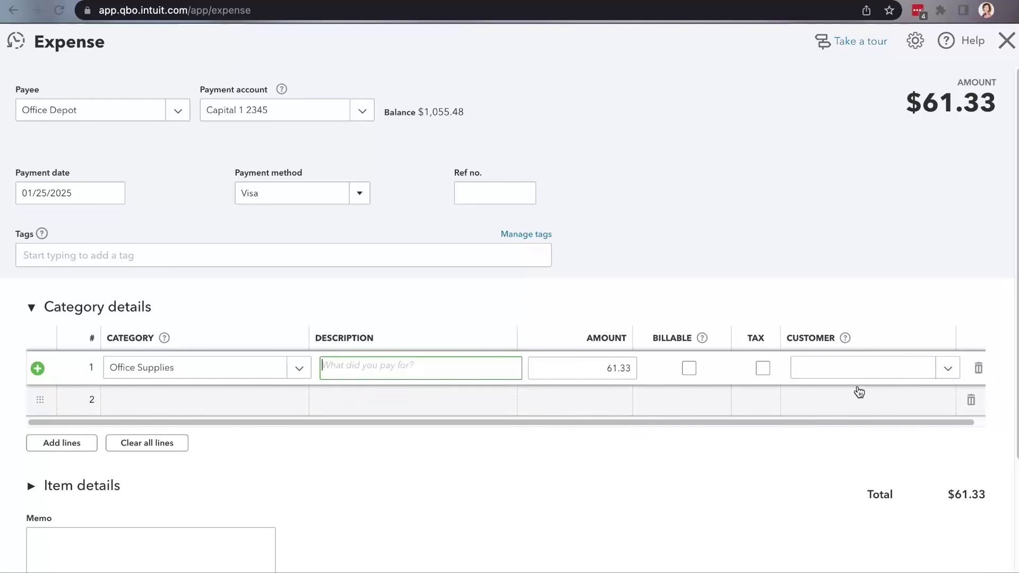
scroll(523, 452, "down", 1)
scroll(523, 452, "down", 3)
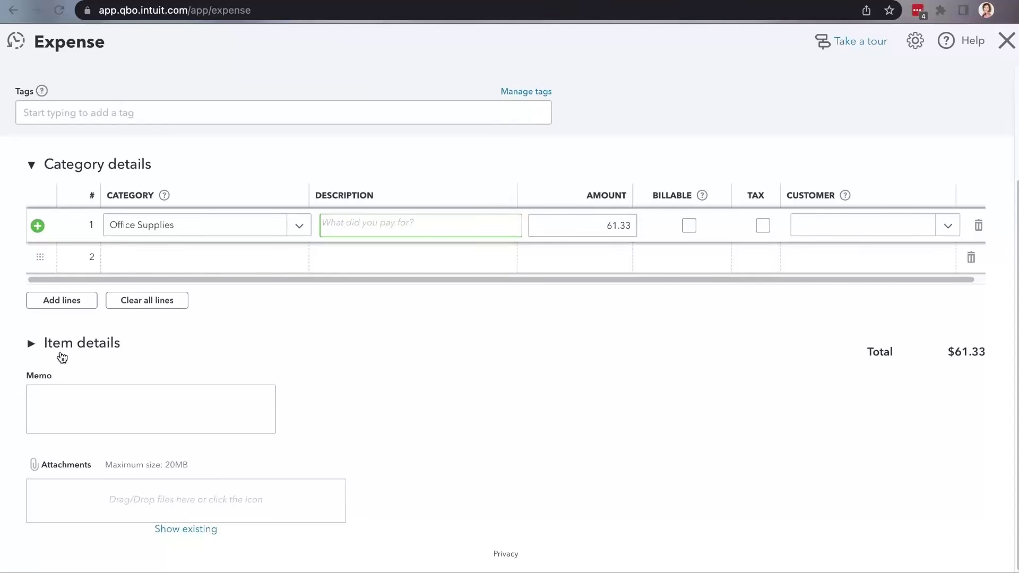
left_click(760, 524)
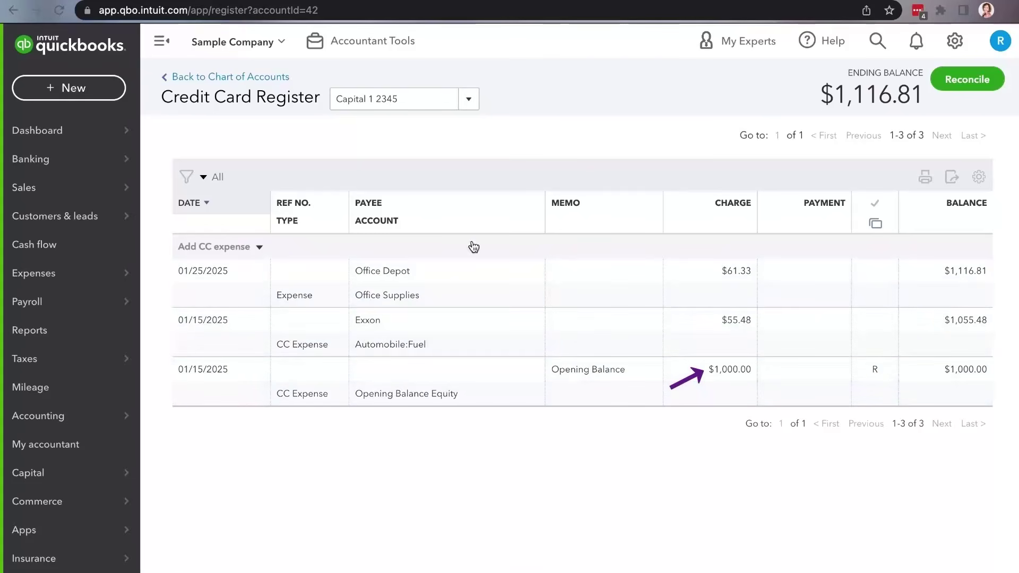
- Start another vendor expense from the register and check its save options, payee choices and recent expenses
left_click(79, 88)
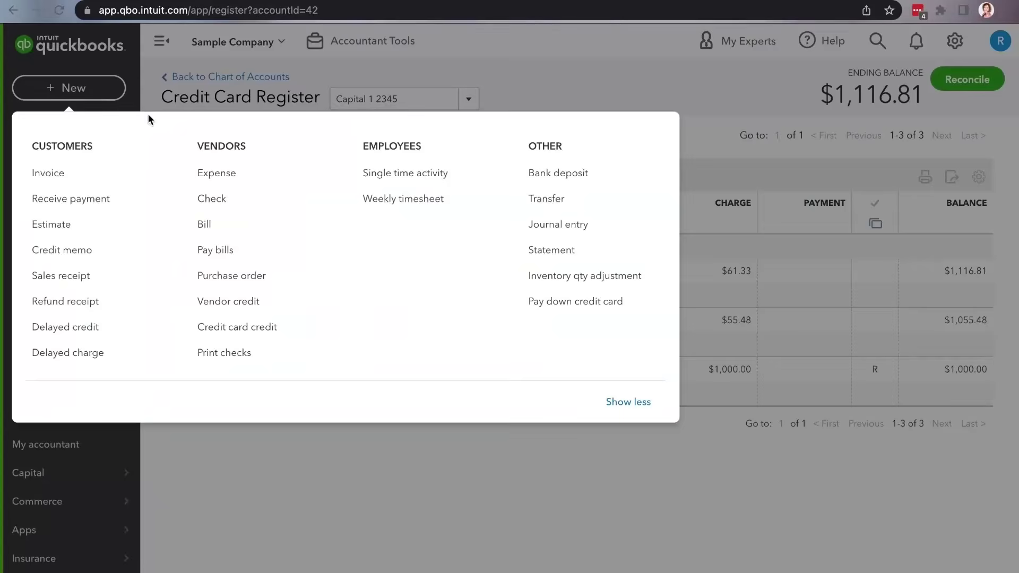
left_click(222, 182)
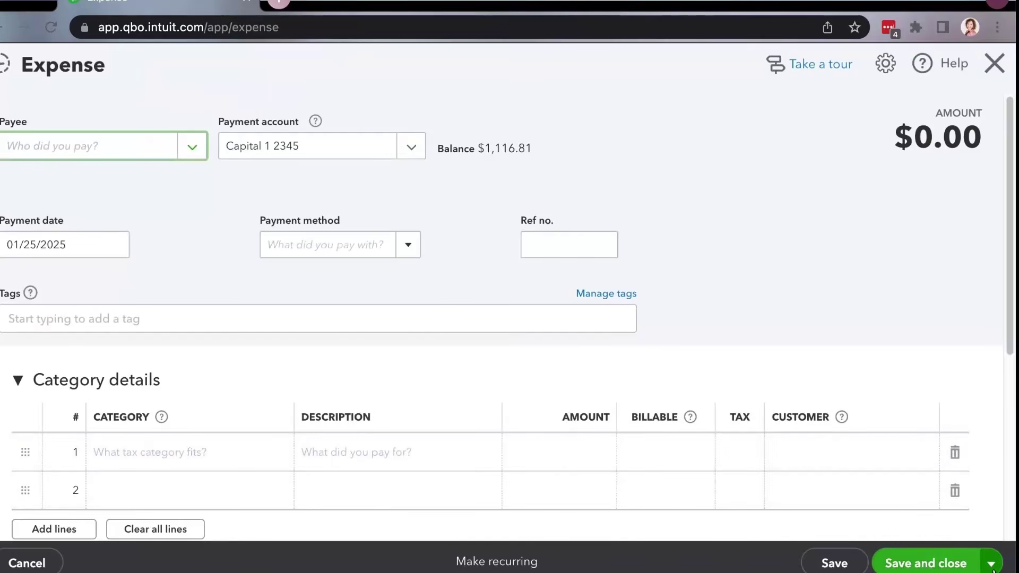
left_click(991, 565)
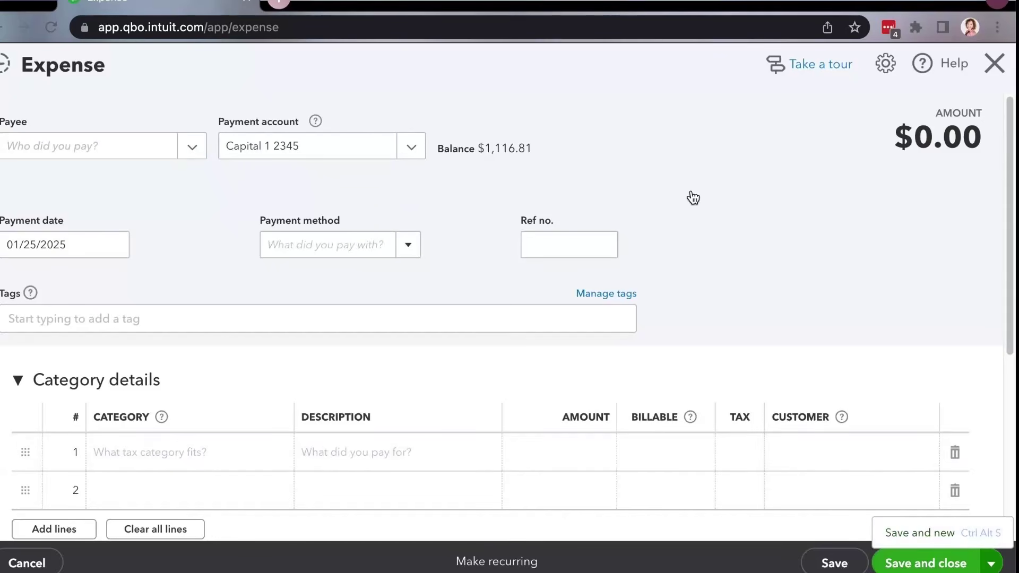
left_click(132, 154)
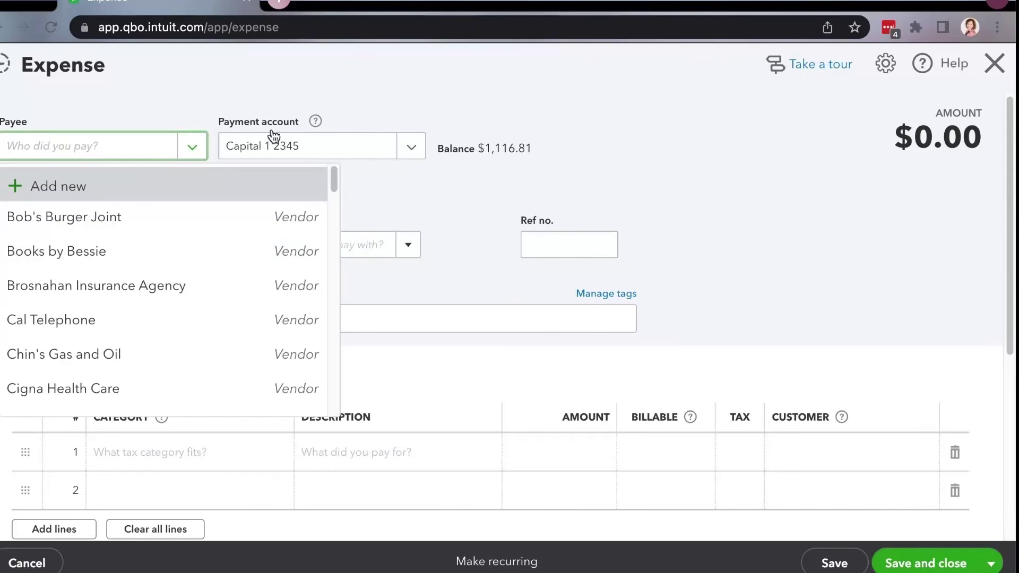
left_click(343, 103)
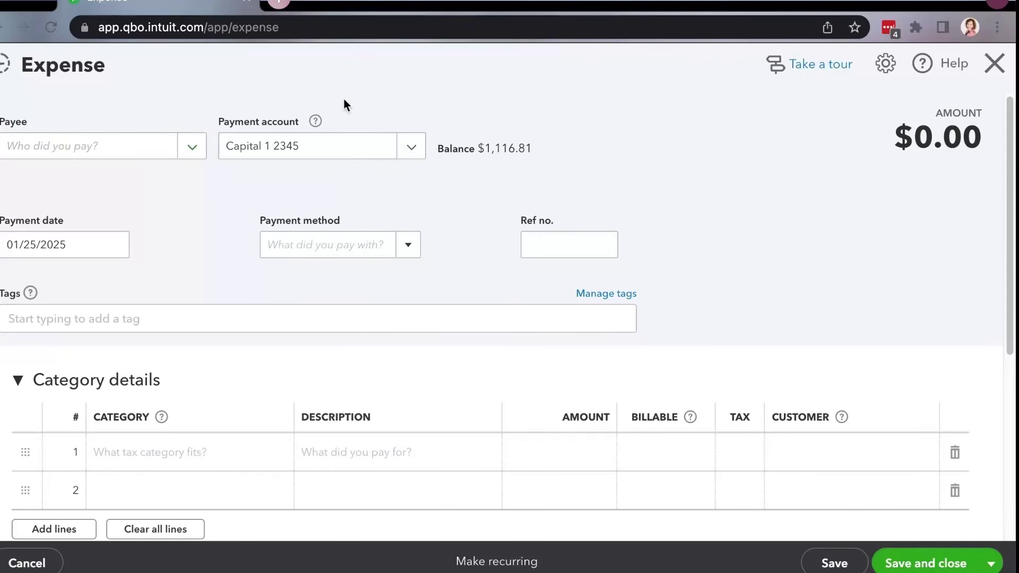
left_click(7, 73)
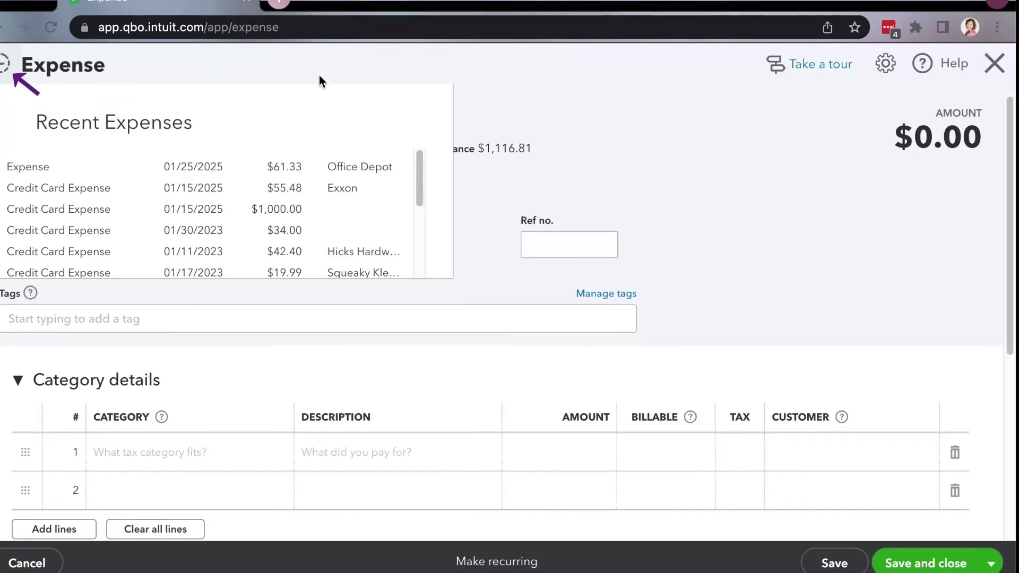
left_click(499, 101)
- Enter Sinclair Insurance as the expense's payee and save it as a new vendor
left_click(120, 154)
type("Sin")
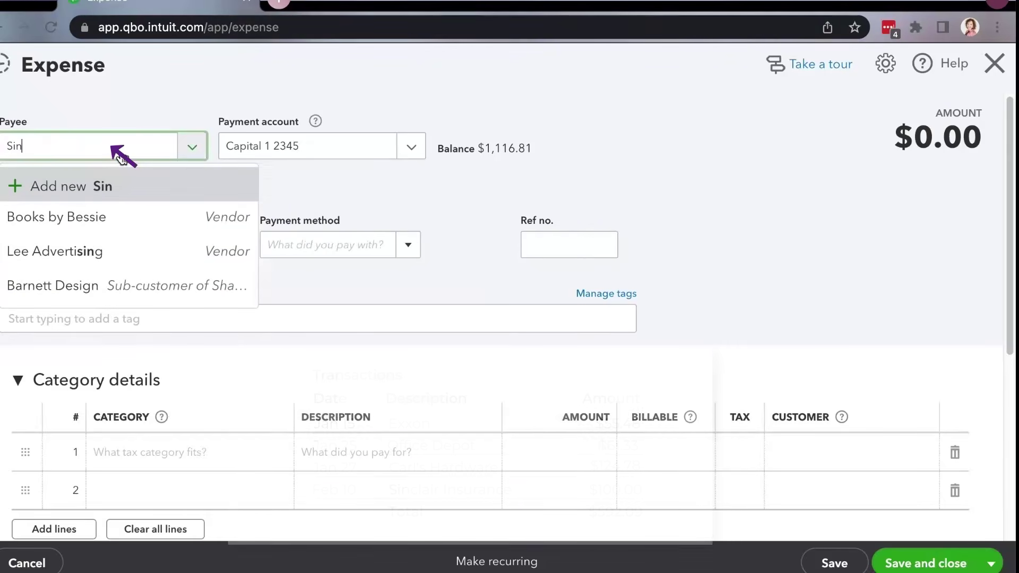
type("cla")
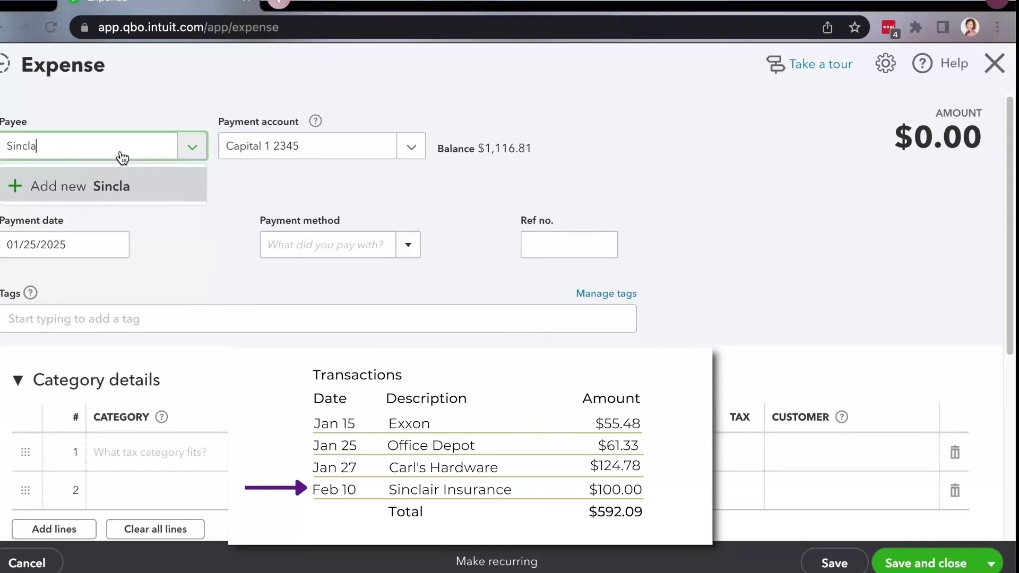
type("ir Insurance")
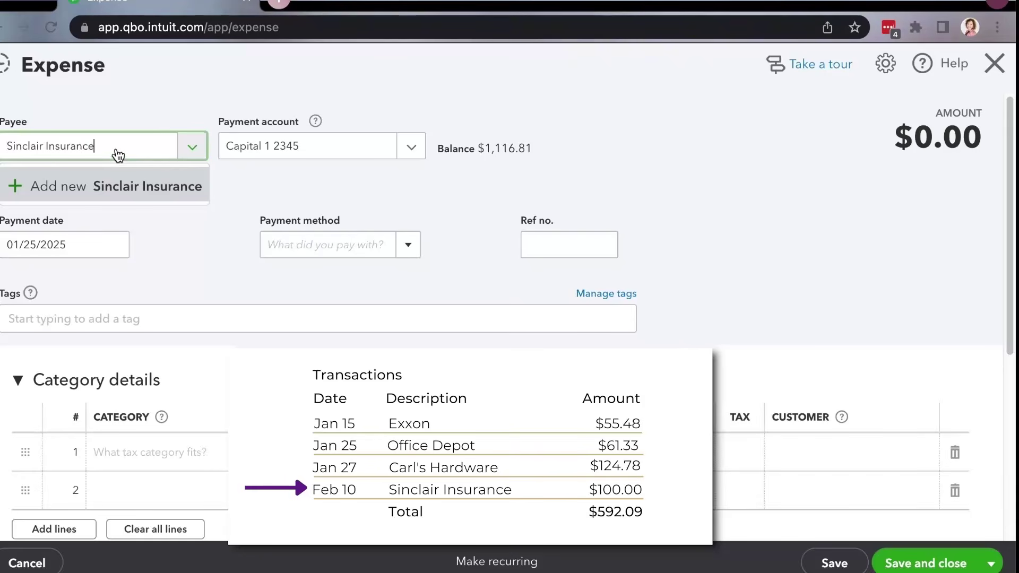
left_click(132, 189)
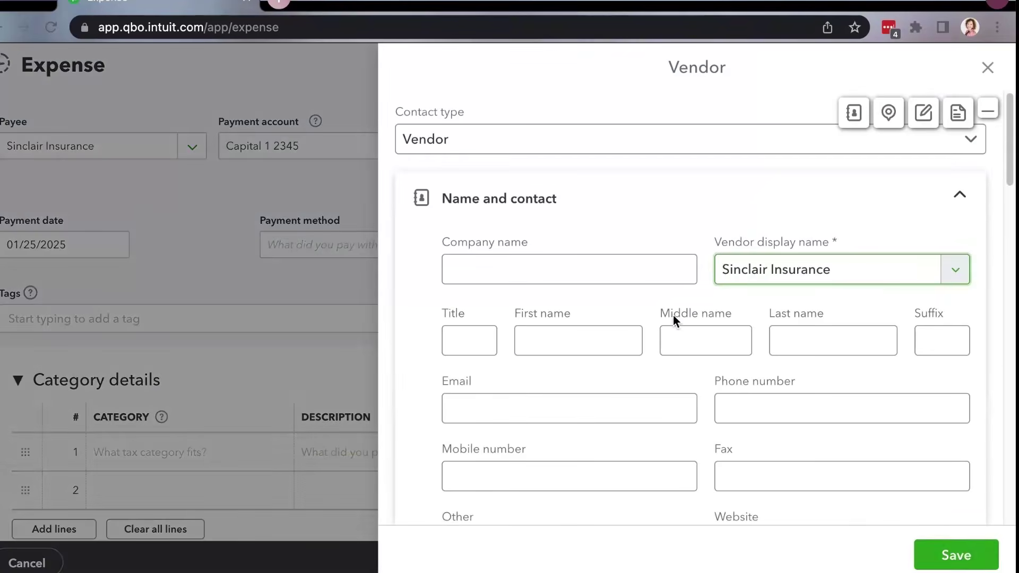
left_click(959, 543)
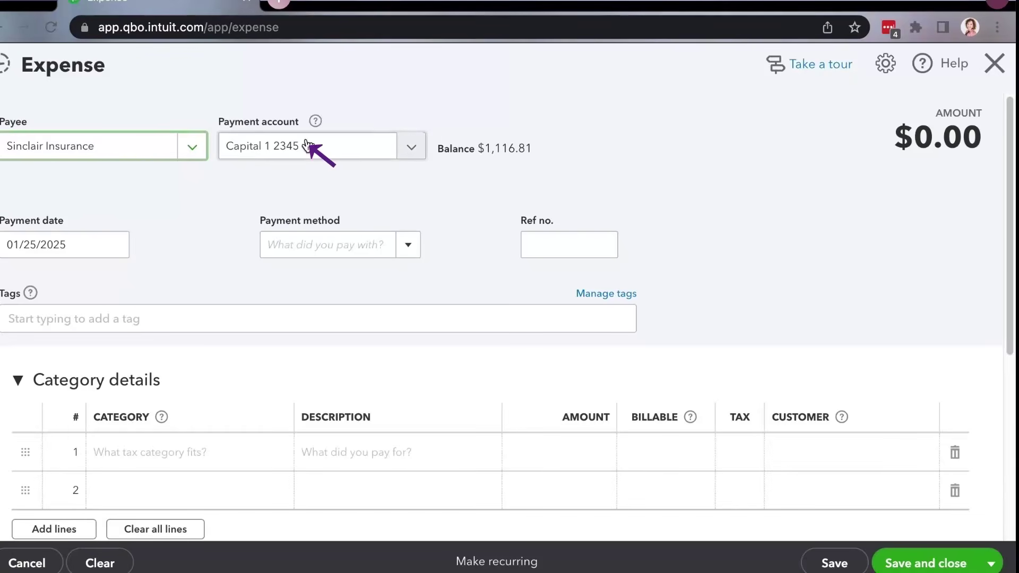
- Date the Sinclair Insurance expense 02/10/2025 and set its payment method to Visa
left_click(75, 252)
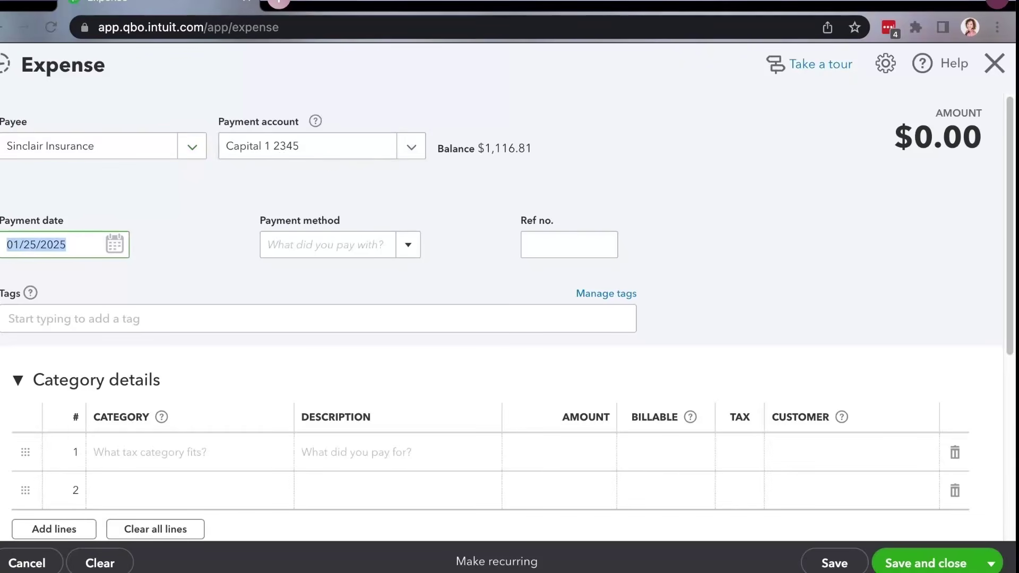
left_click(115, 244)
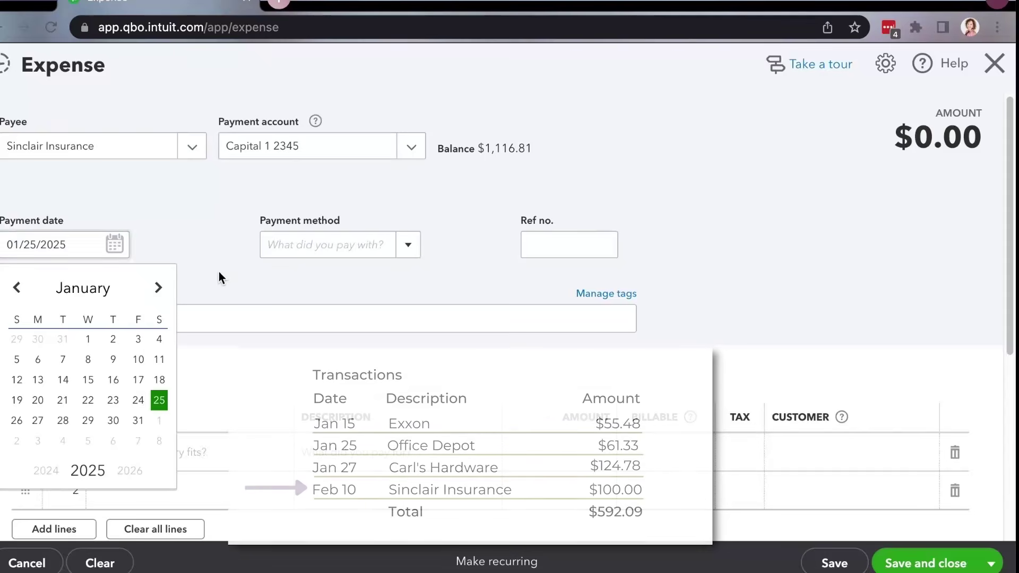
left_click(156, 289)
left_click(39, 382)
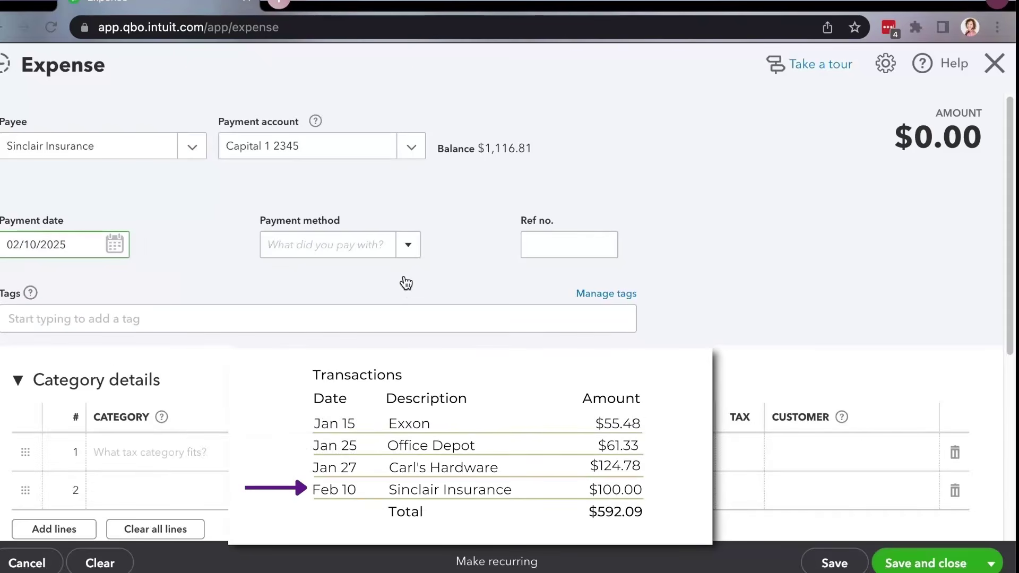
left_click(405, 246)
type("Visa")
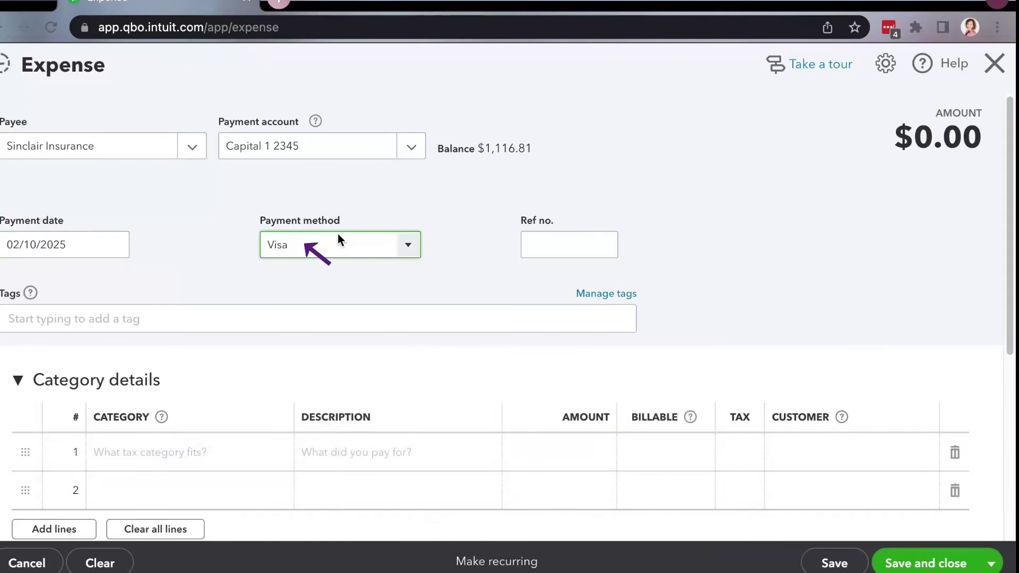
- Leave the reference number empty and assign the Insurance category to the expense's first line
left_click(572, 248)
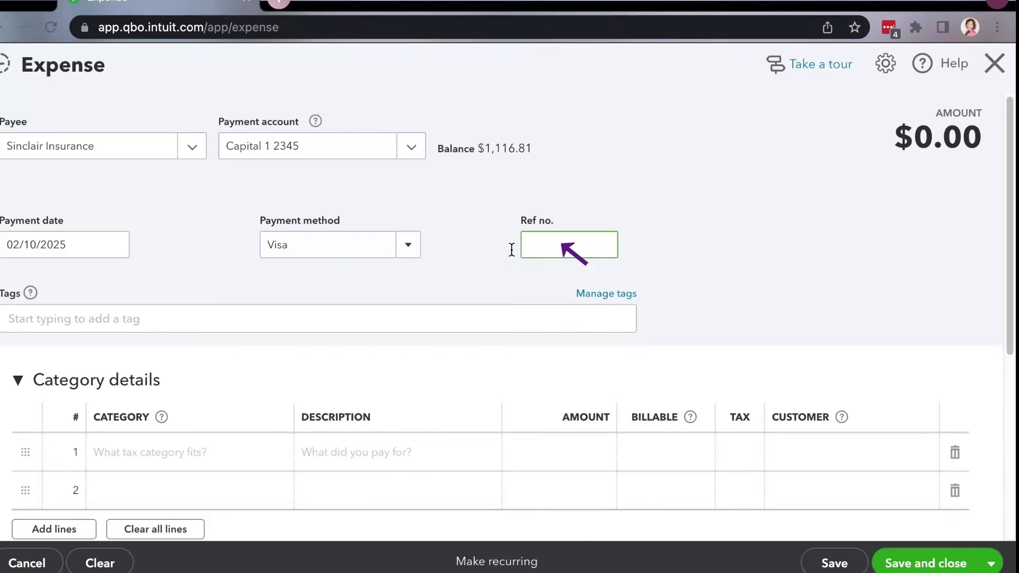
scroll(234, 431, "down", 1)
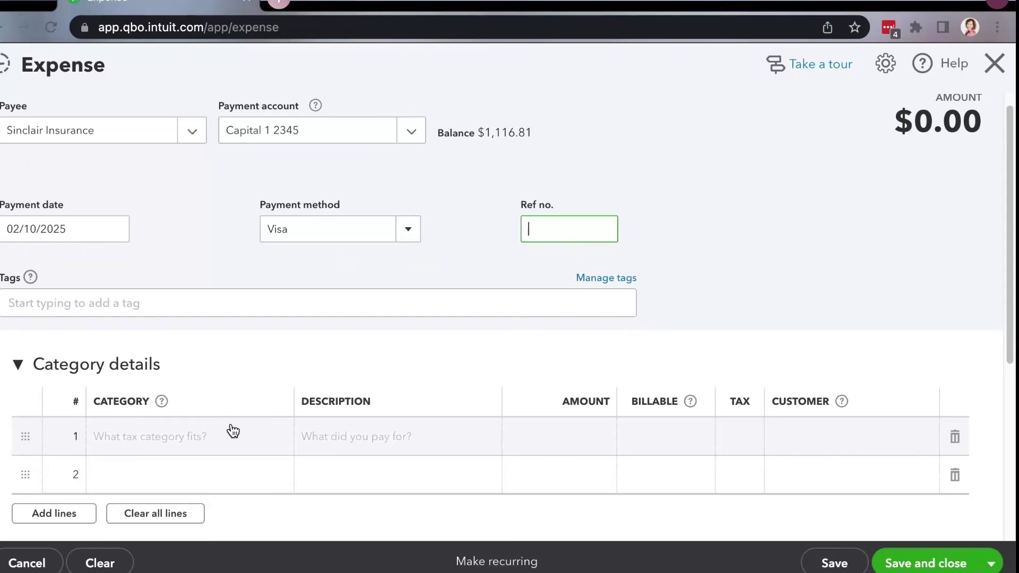
left_click(193, 442)
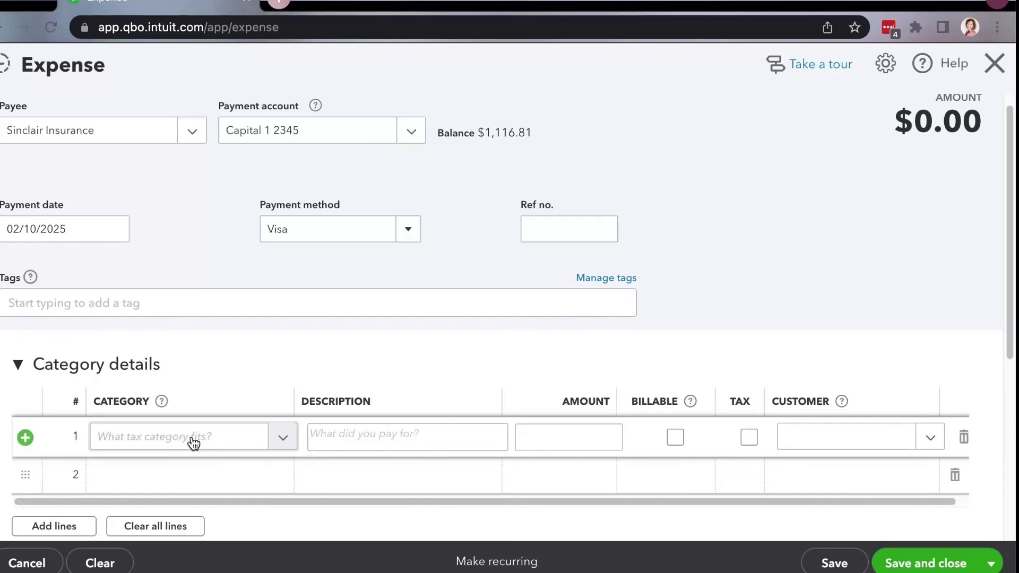
left_click(193, 442)
type("Insurance")
left_click(207, 507)
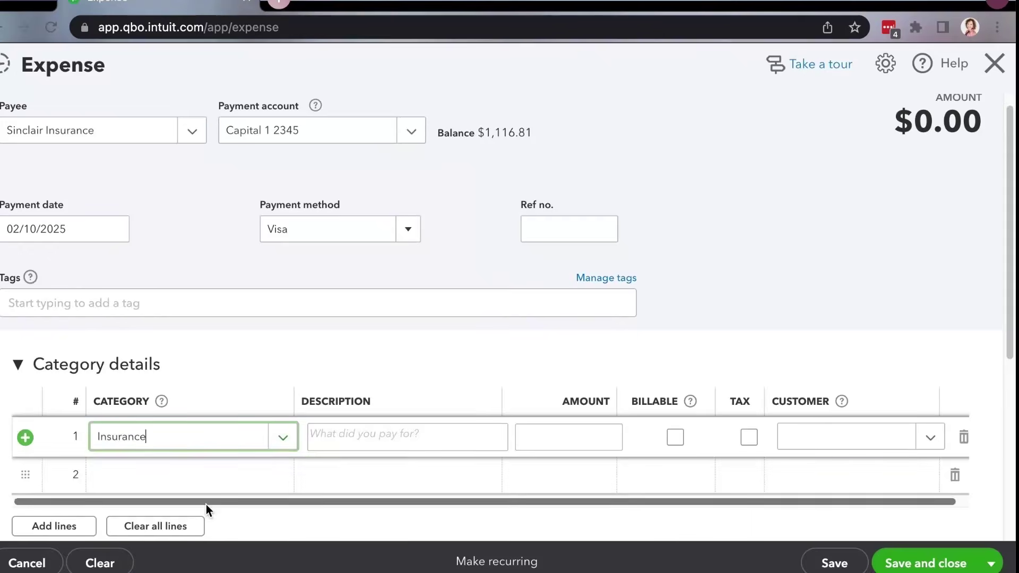
- Enter an amount of 100.00 on the Insurance line without a description, and save and close the expense
left_click(358, 434)
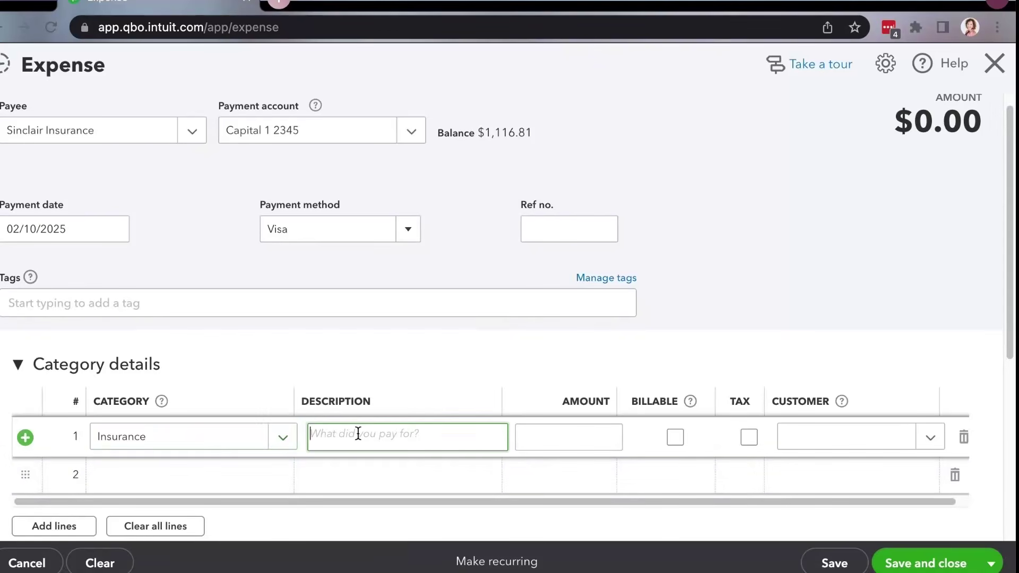
left_click(602, 444)
type("10")
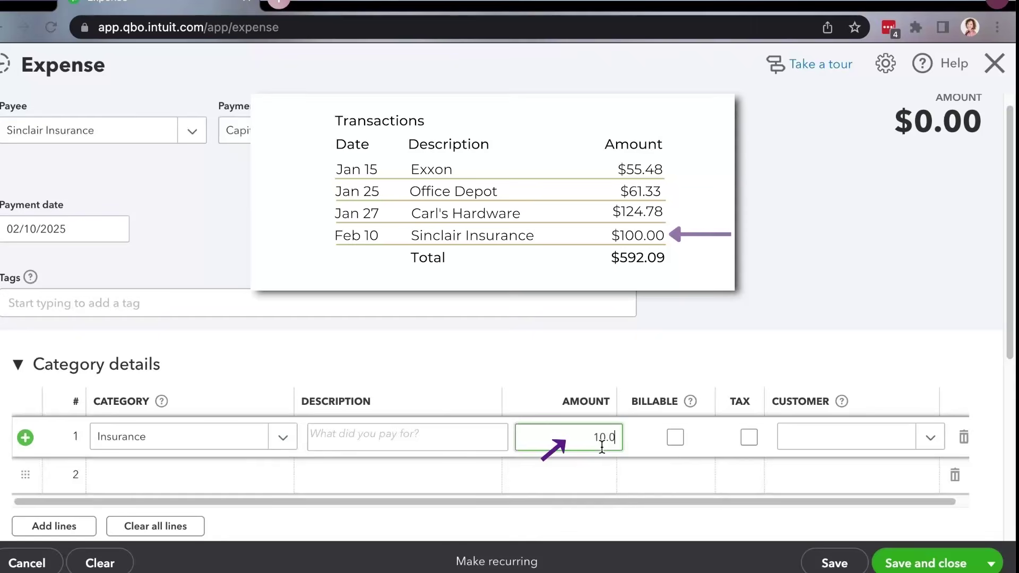
type("0.0")
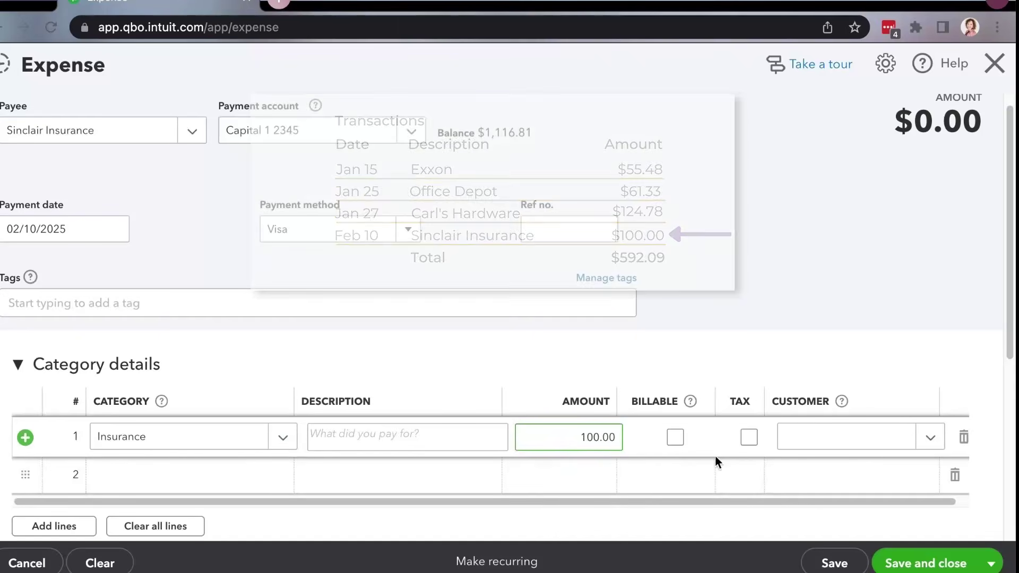
scroll(663, 484, "down", 5)
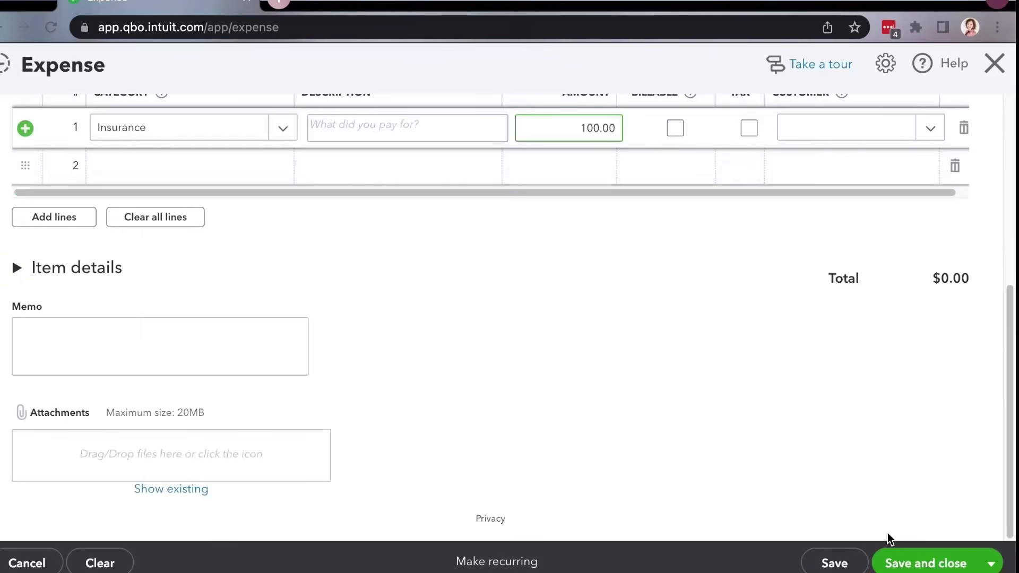
scroll(887, 533, "up", 5)
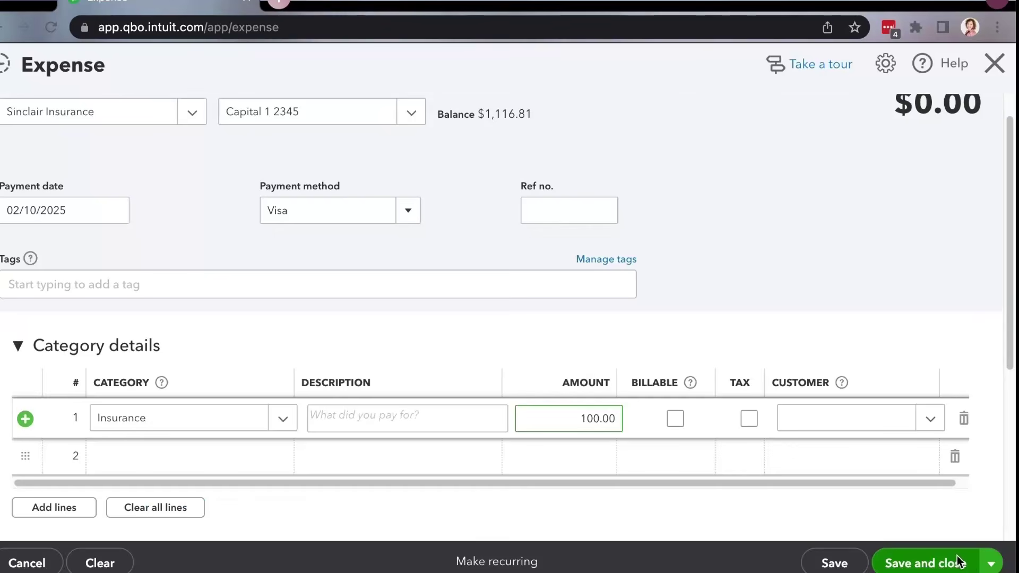
left_click(990, 568)
left_click(926, 563)
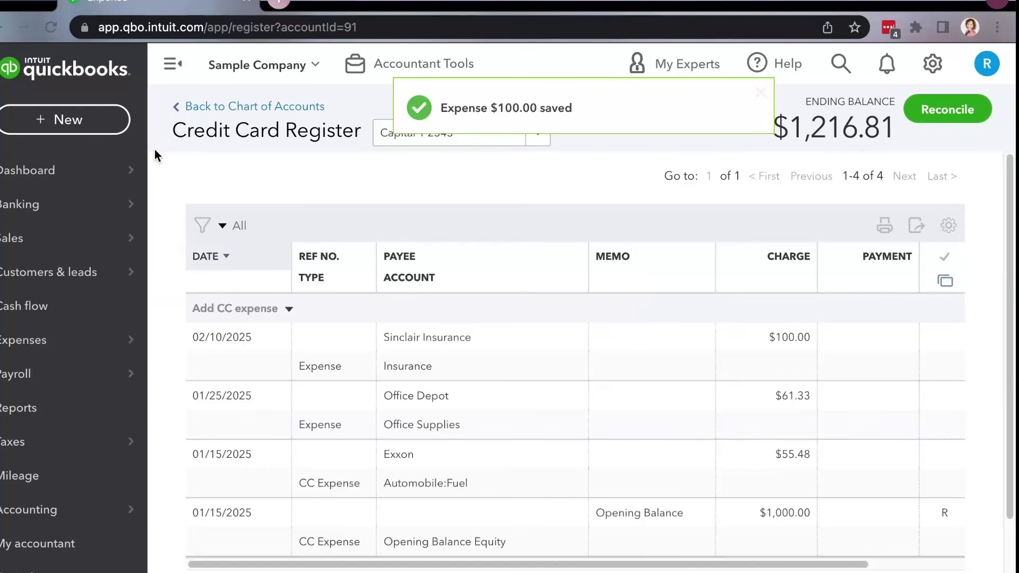
- Start a CC Credit entry in the credit card register and date it 01/28/2025
left_click(289, 312)
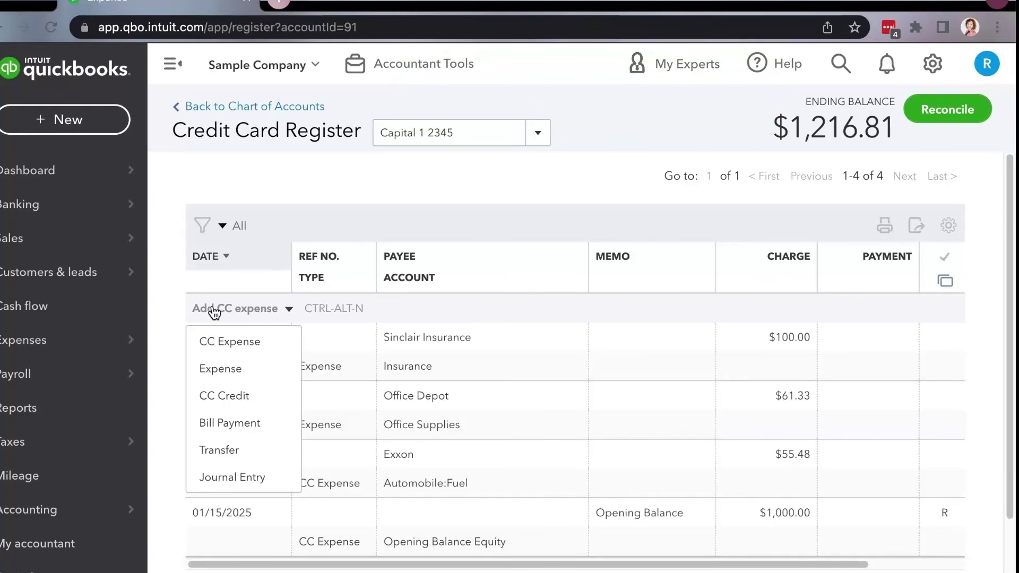
left_click(212, 407)
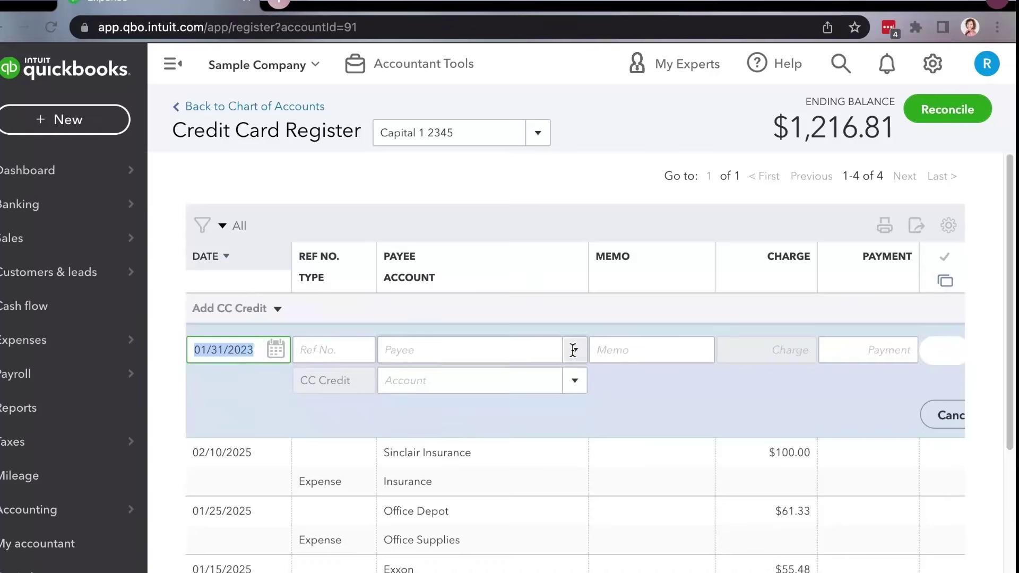
left_click(414, 349)
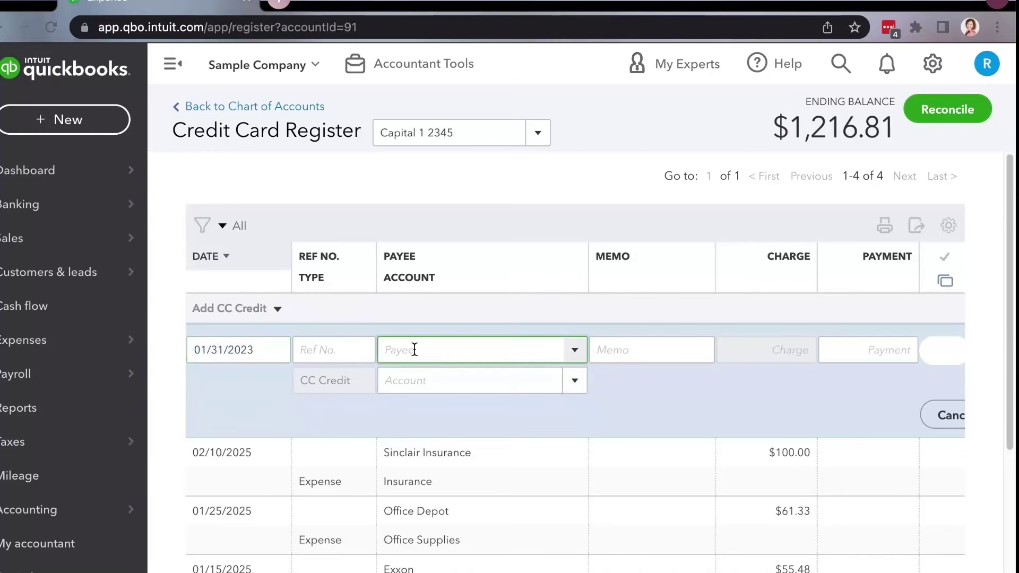
left_click(275, 349)
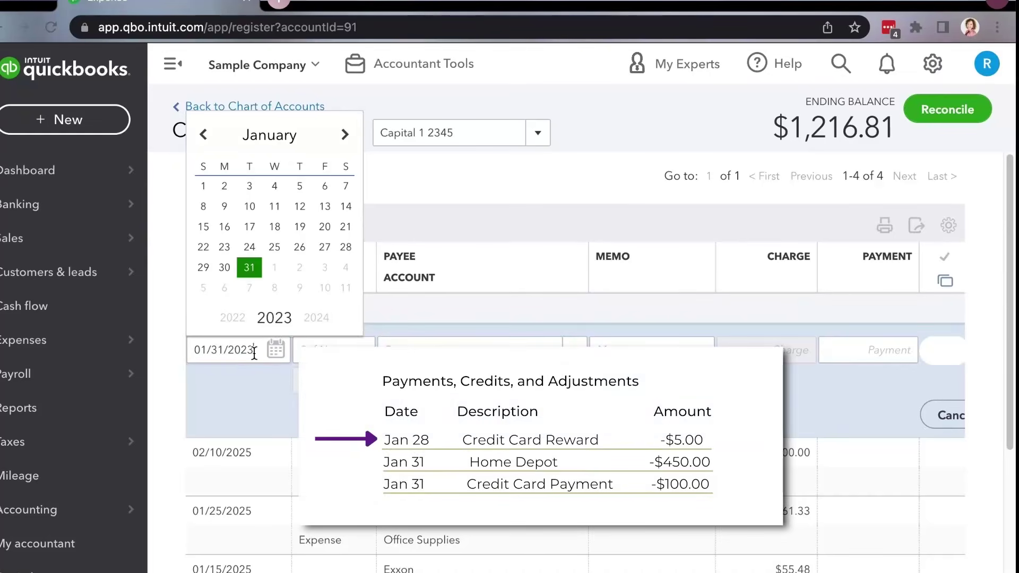
mouse_move(126, 347)
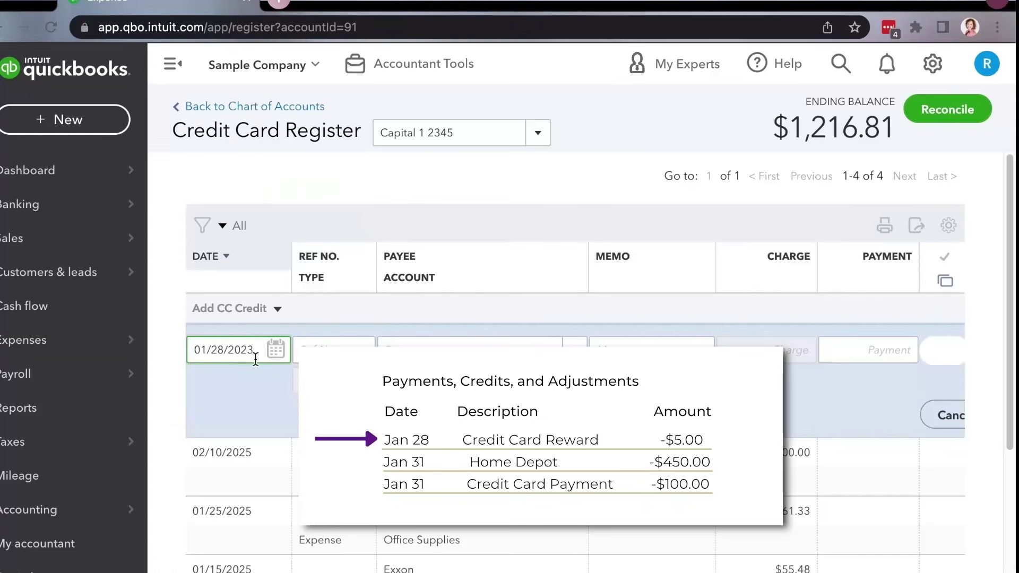
key("BackSpace")
type("5")
- Enter Capital 1 with the card's last four digits as the credit's payee and save it as a new vendor
left_click(431, 349)
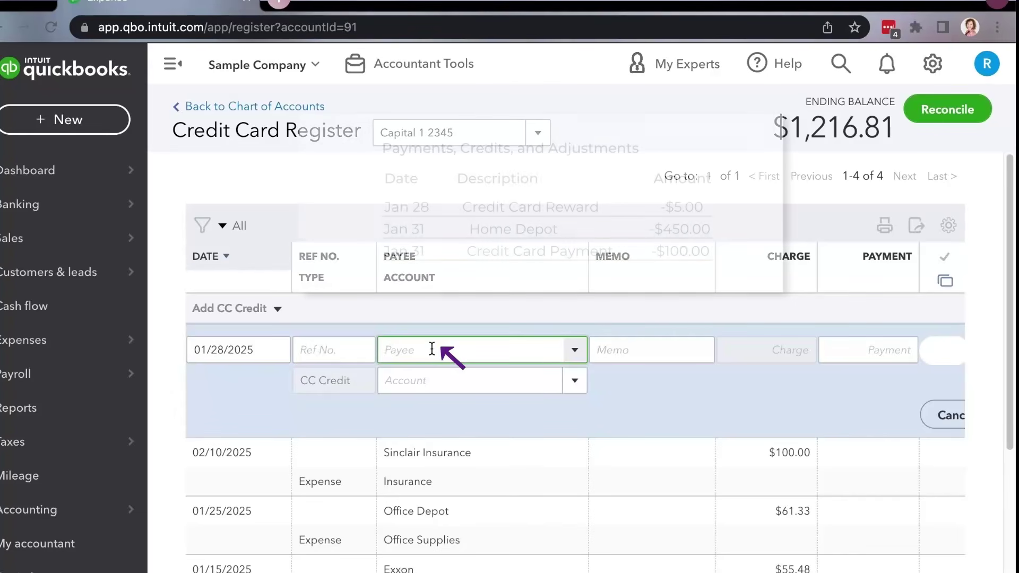
type("Cap")
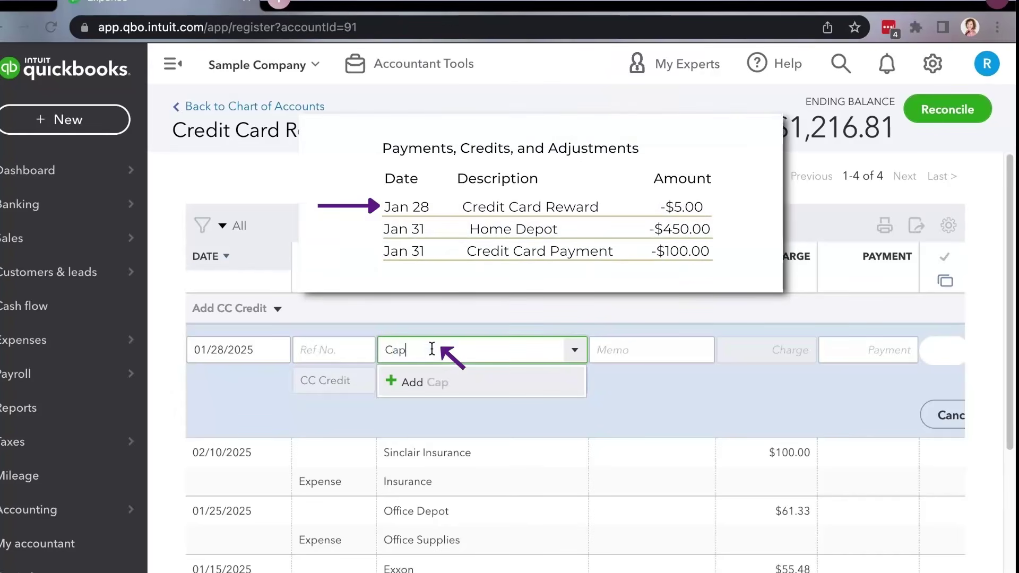
type("ital 1")
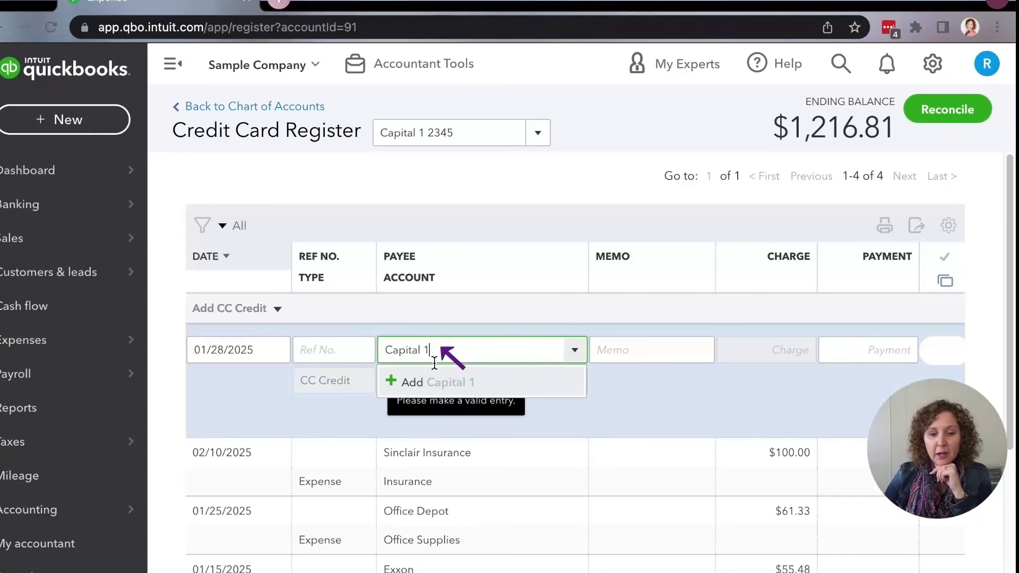
left_click(430, 379)
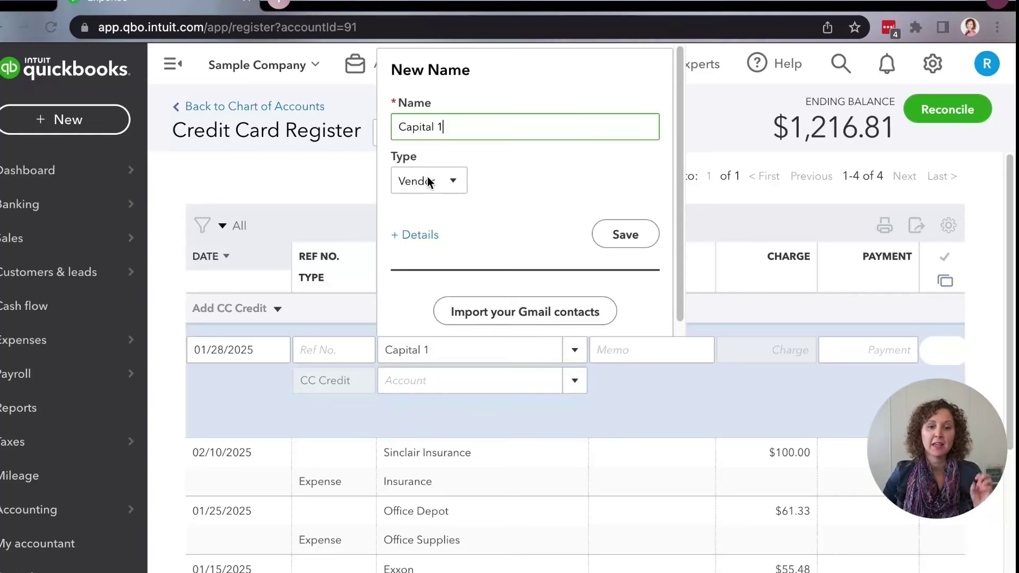
type("2345")
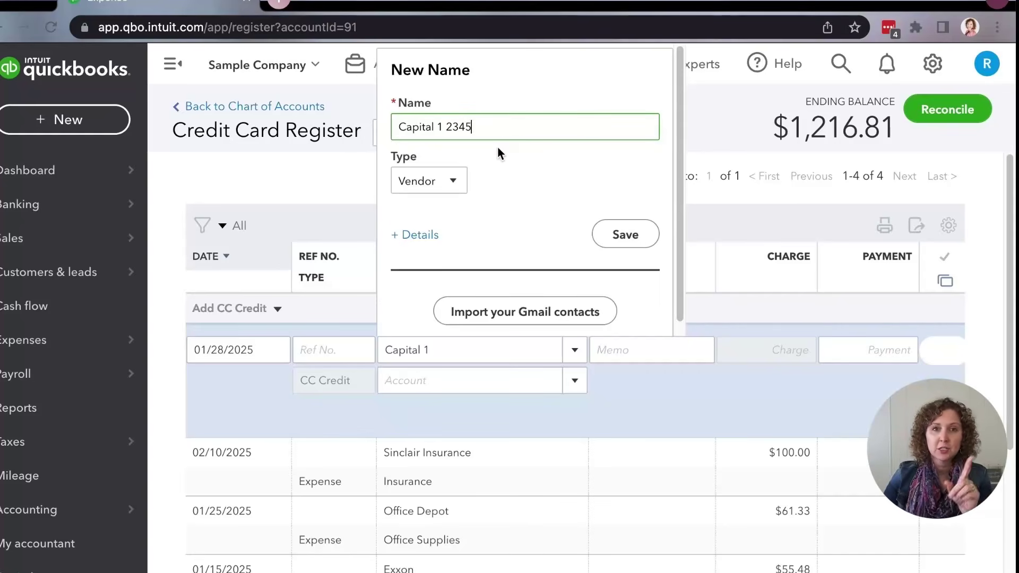
left_click(644, 237)
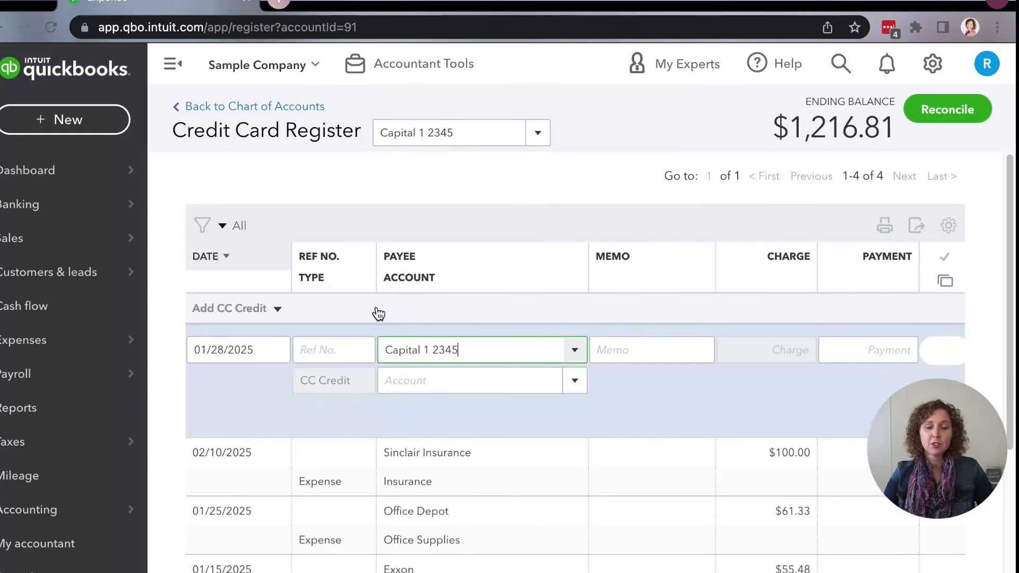
- Enter a payment of 5.00 and the memo "Credit Card Reward for Dec" on the credit entry
left_click(621, 353)
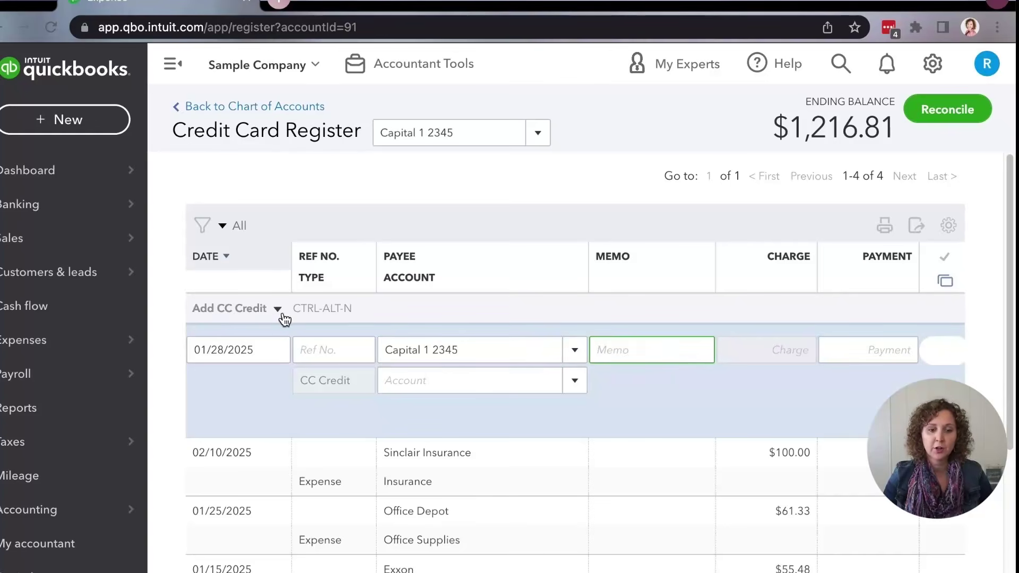
left_click(870, 345)
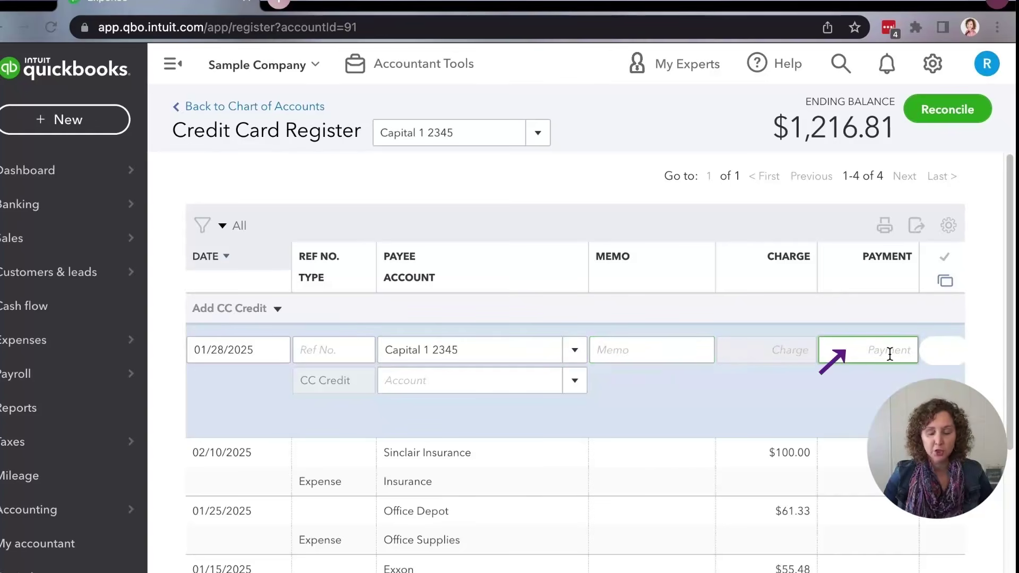
type("5.00")
left_click(662, 353)
type("Cr")
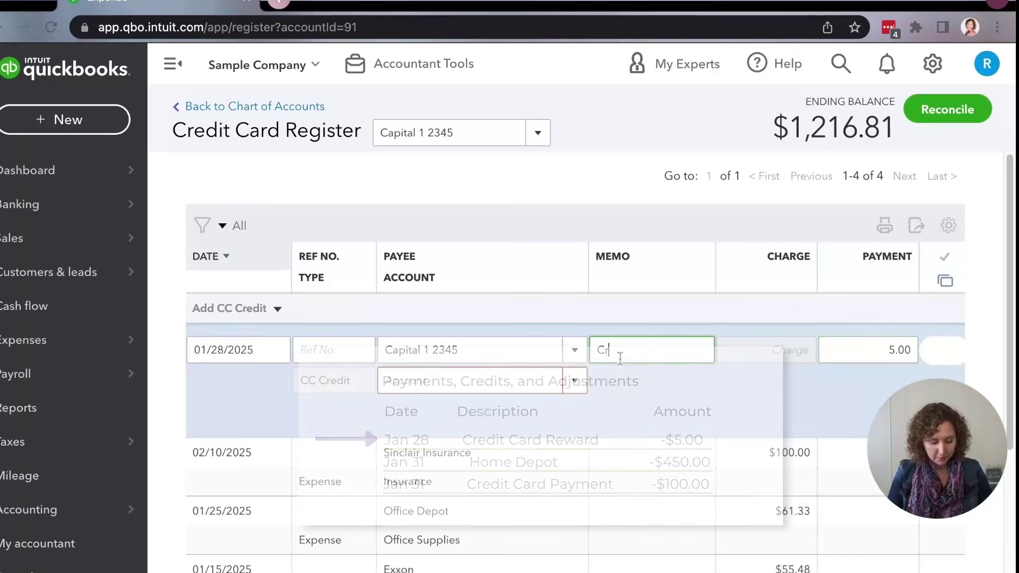
type("edit Card Reward for")
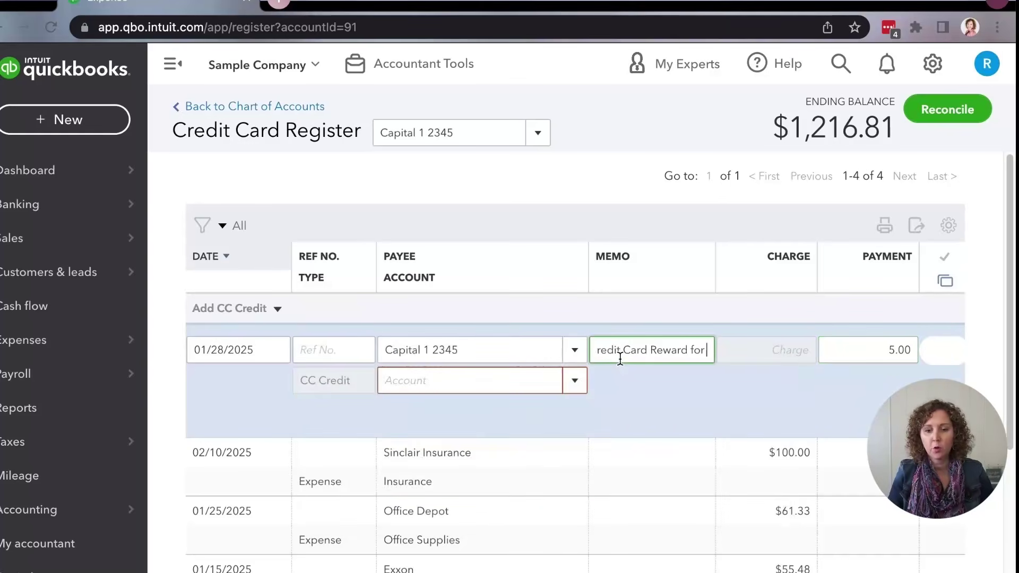
type(" Dec")
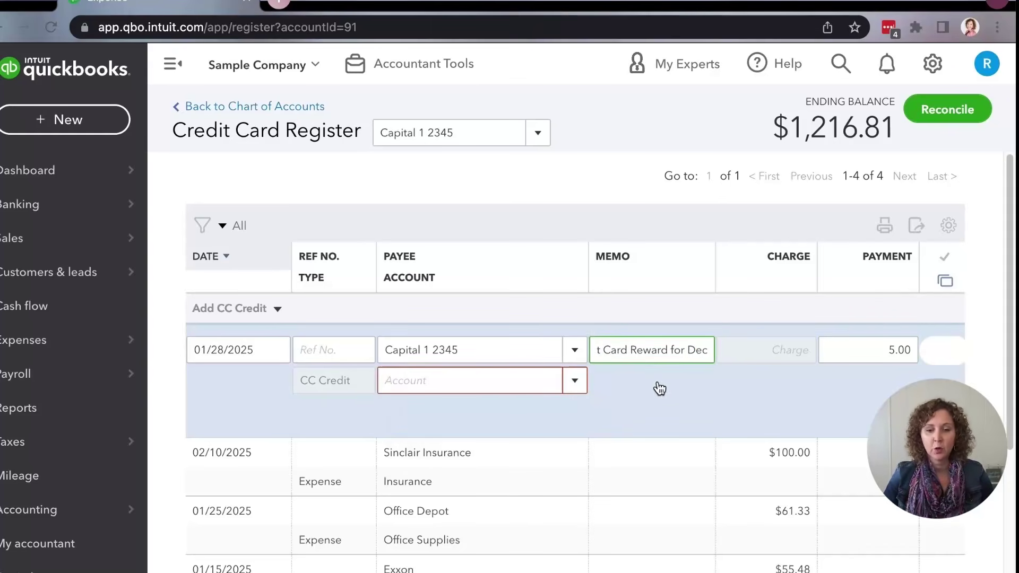
- Enter Credit Card Rewards as the credit's account and start adding it as a new account
left_click(525, 387)
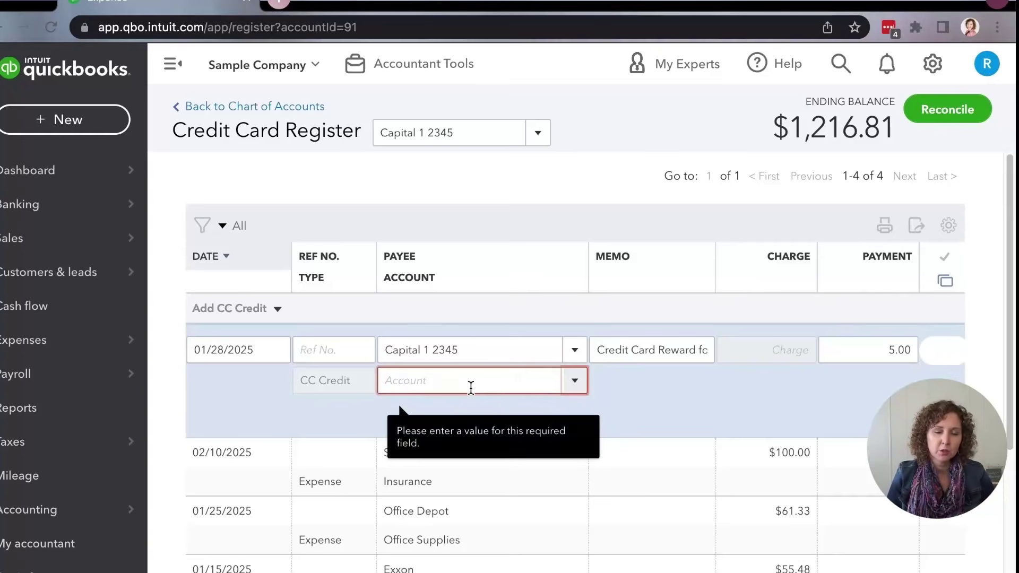
type("Credit Card ")
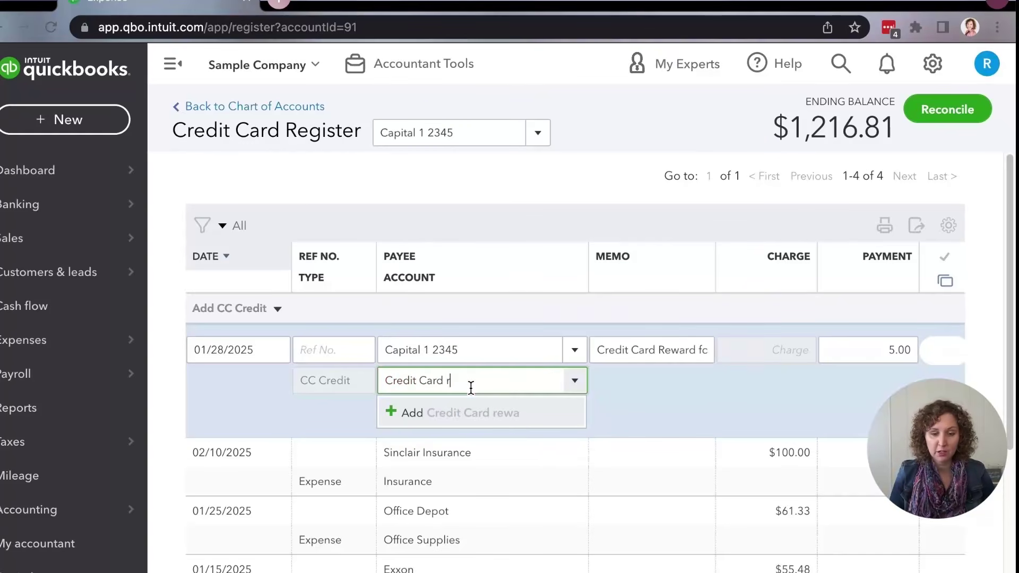
type("Rewards")
left_click(448, 412)
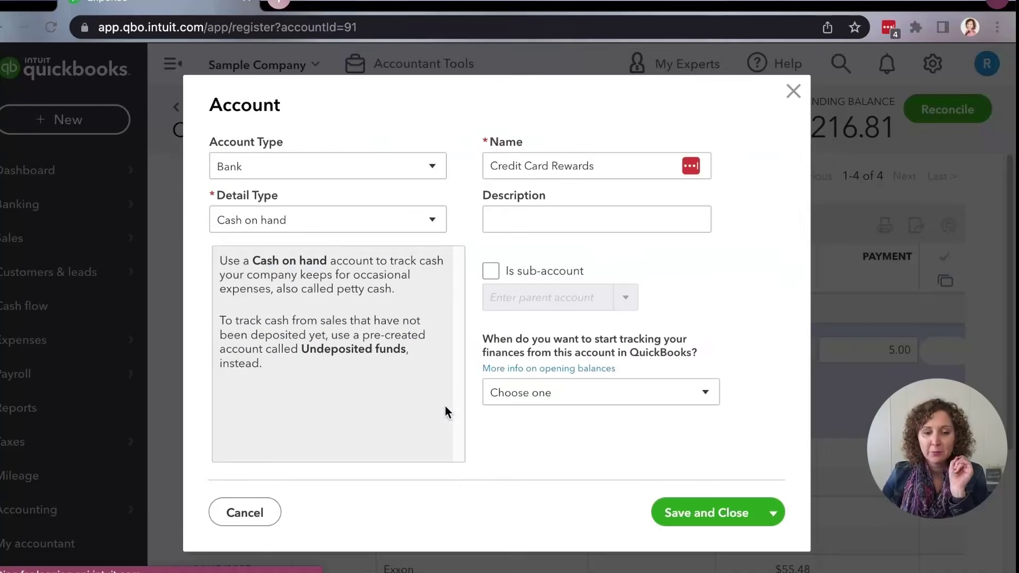
- Set the new account's type to Other Income and detail type to Other Miscellaneous Income, and save and close it
left_click(354, 180)
scroll(339, 419, "down", 2)
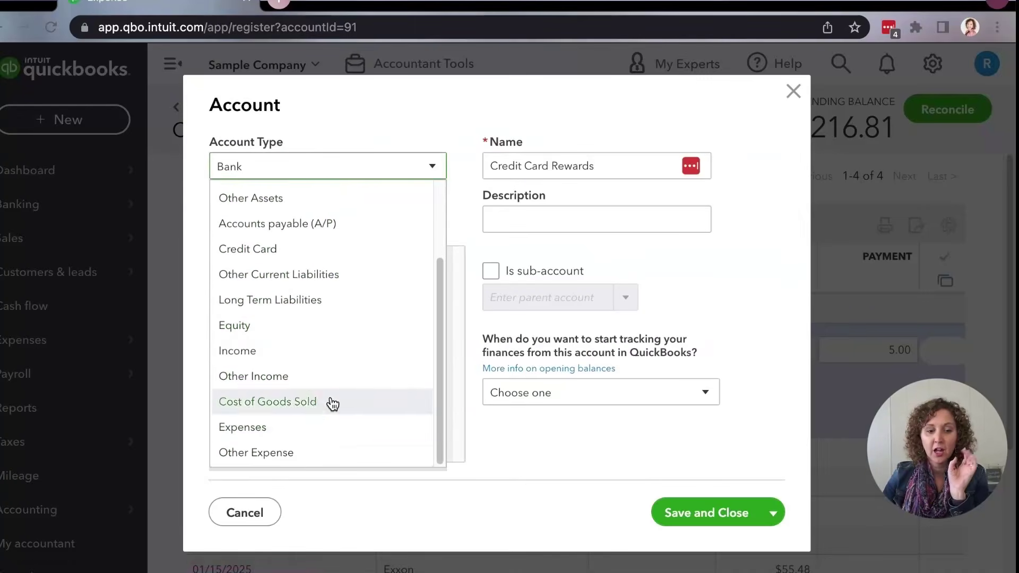
left_click(328, 376)
left_click(351, 220)
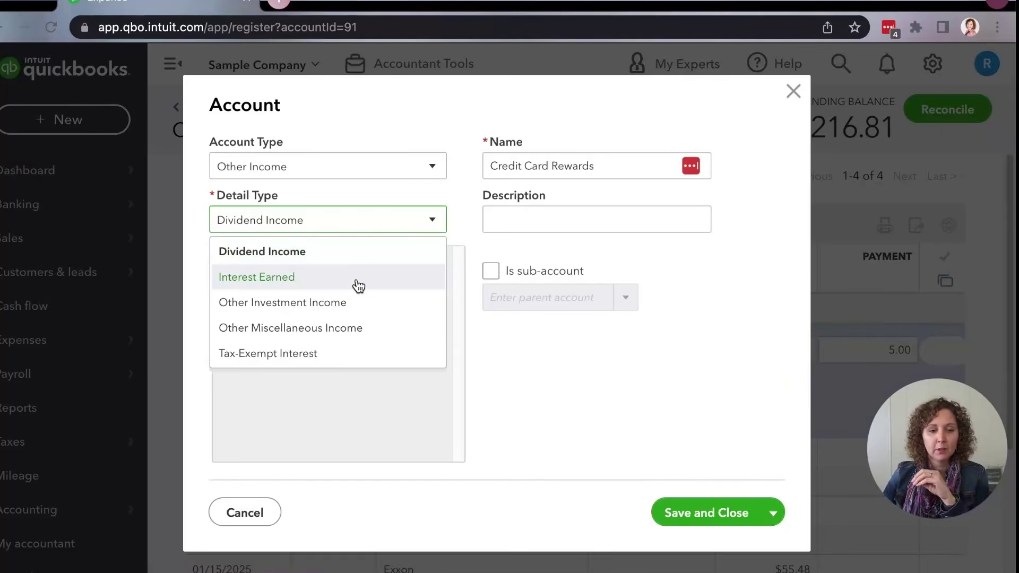
left_click(243, 333)
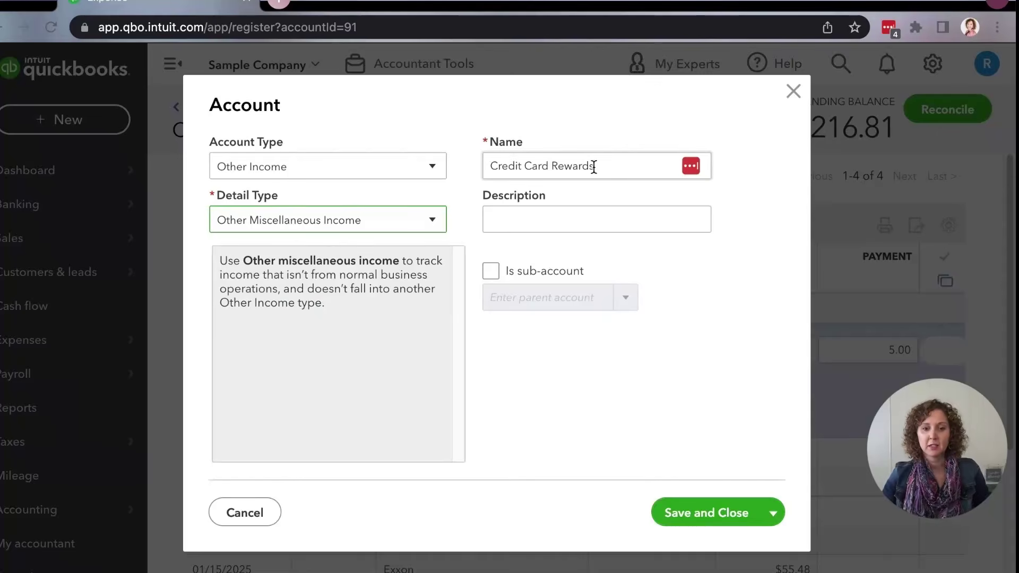
left_click(711, 512)
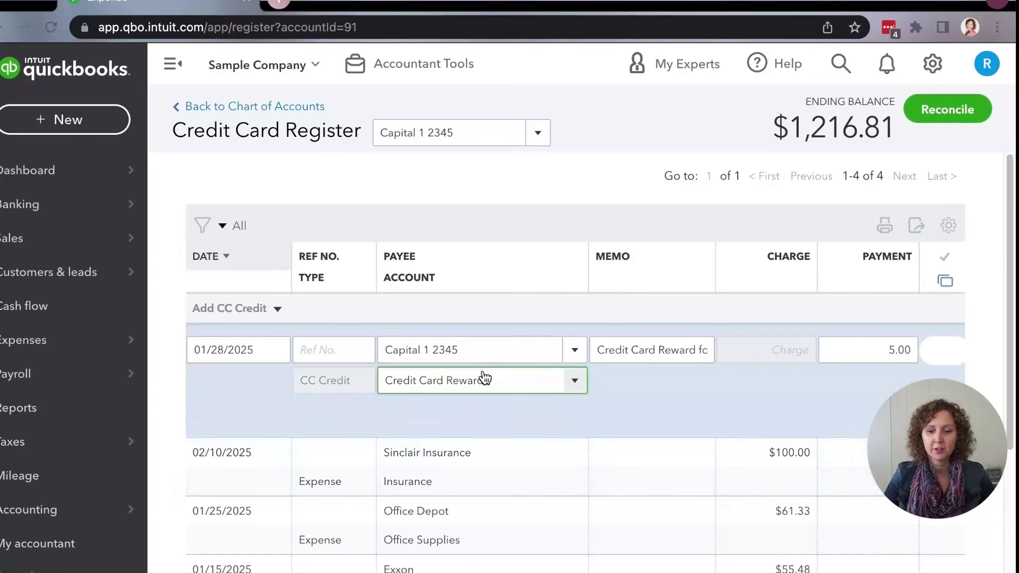
- Save the credit card reward entry in the register
scroll(732, 455, "down", 1)
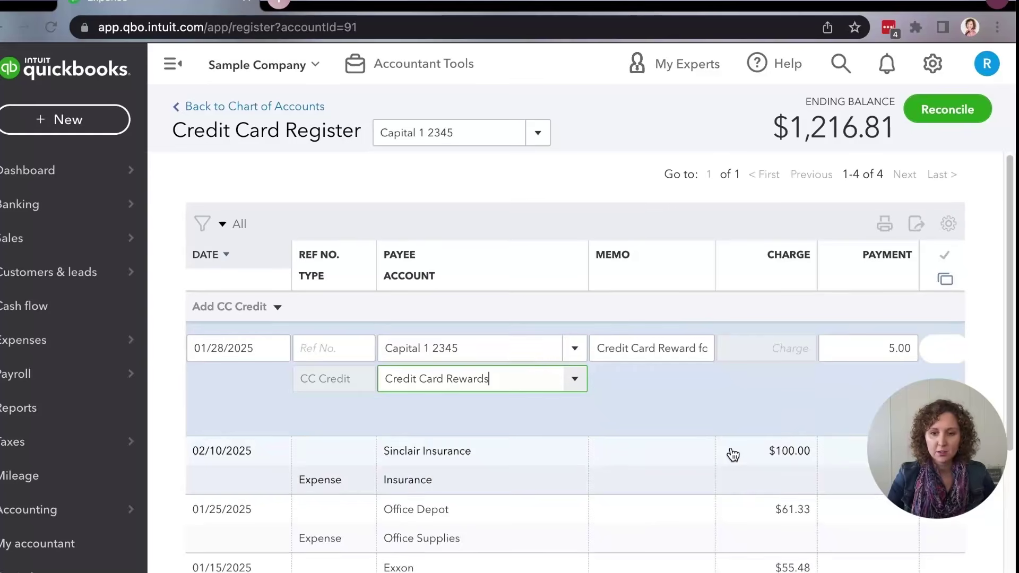
key("Tab")
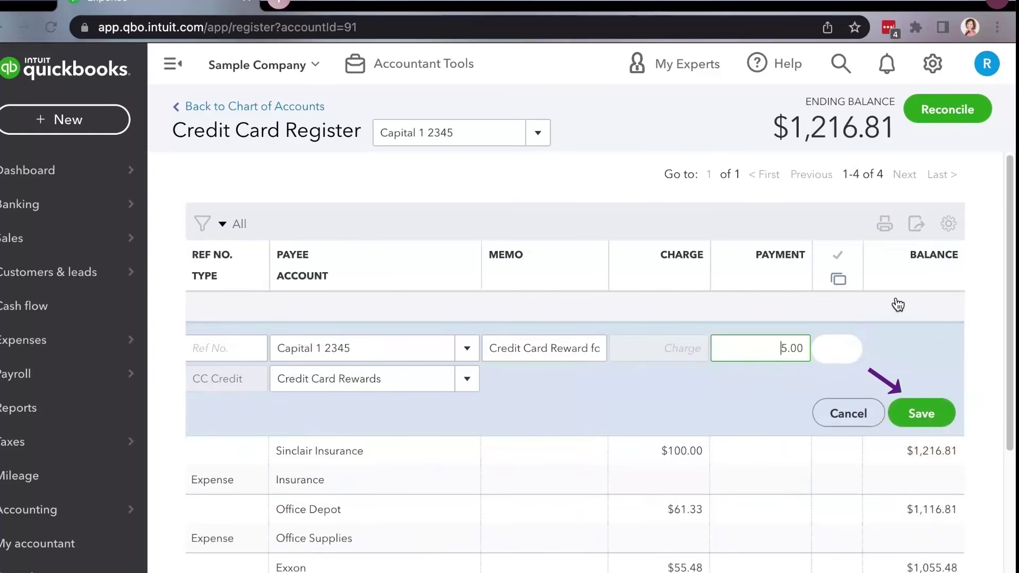
left_click(928, 426)
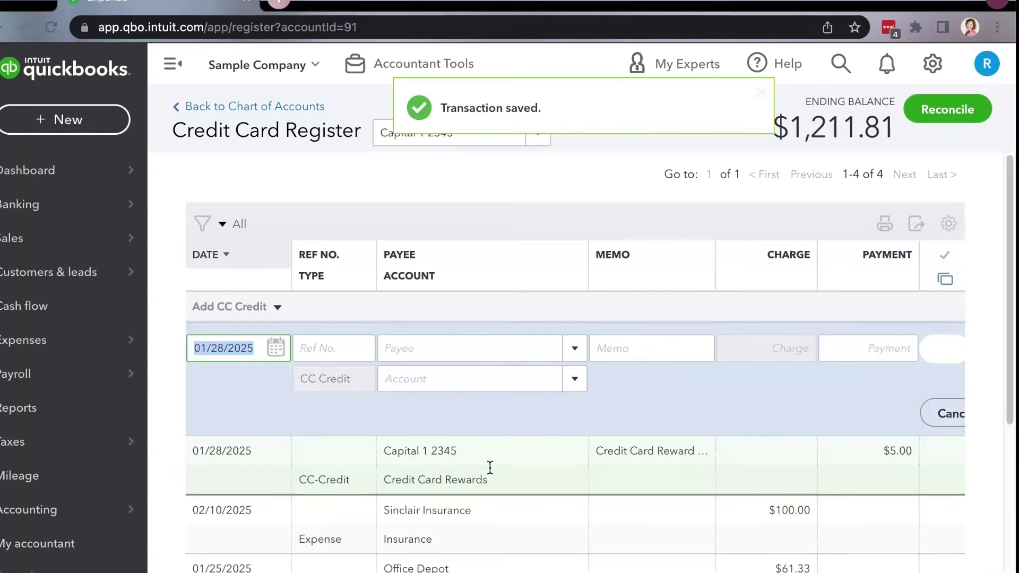
- Start a new credit card credit with Home Depot as payee and save Home Depot as a new vendor
left_click(98, 128)
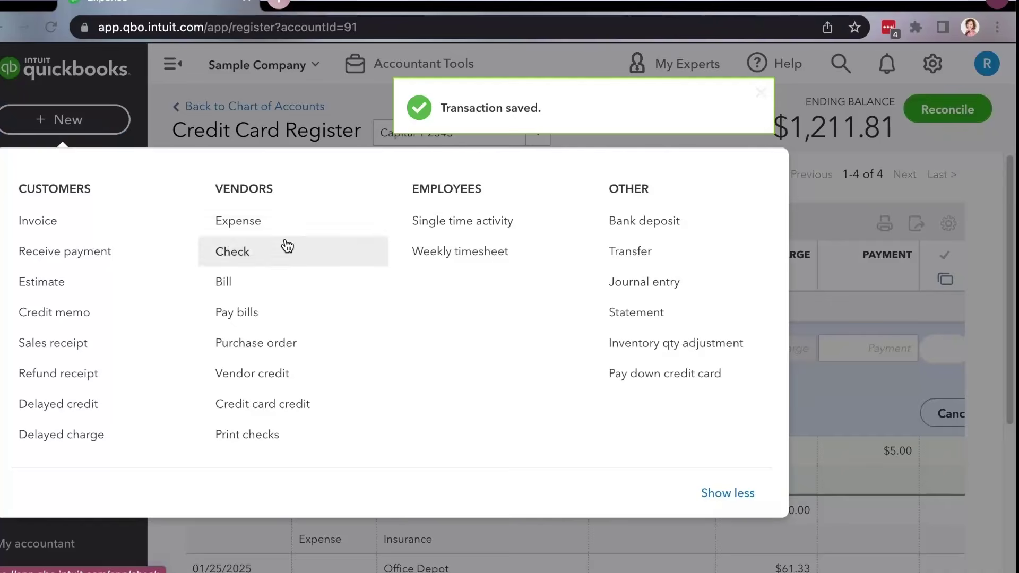
left_click(288, 409)
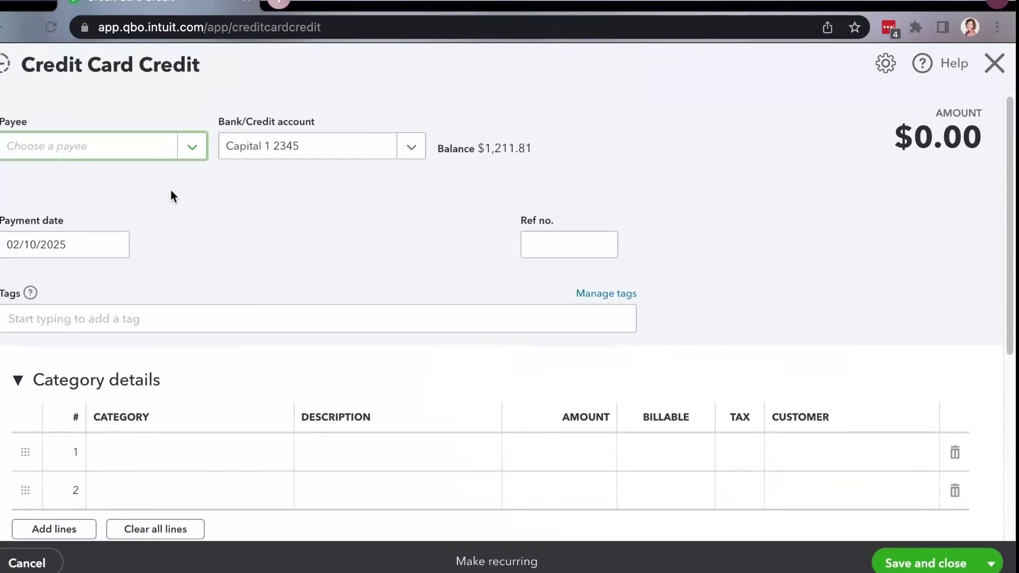
type("Home Depot")
left_click(112, 192)
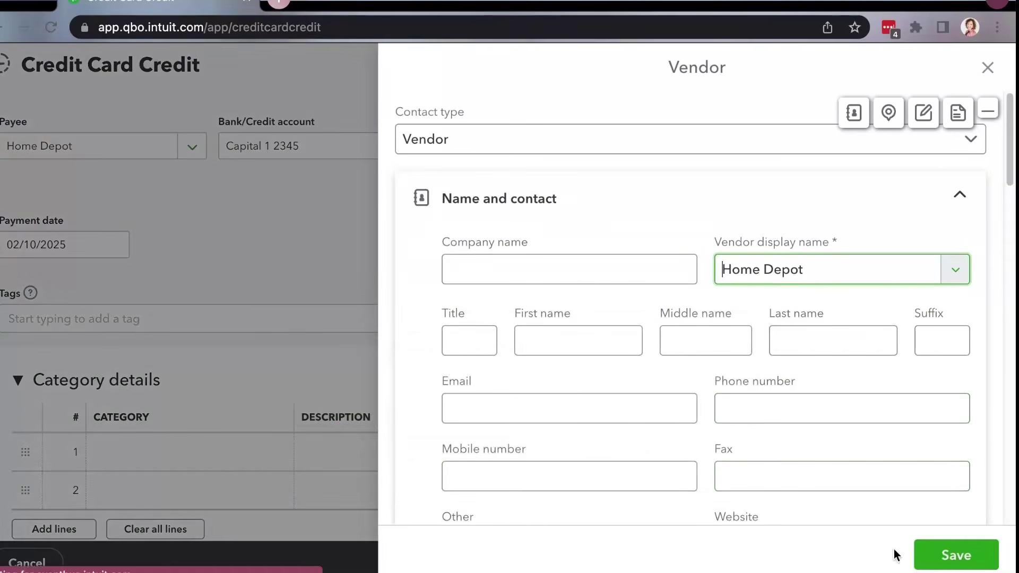
left_click(918, 556)
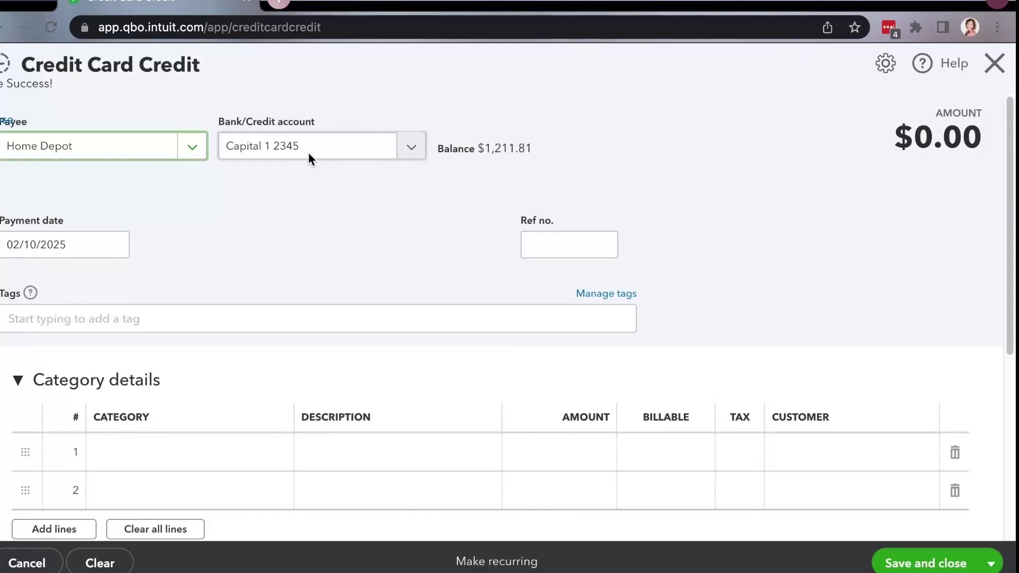
- Set the credit card credit's payment date to 01/31/2025
left_click(412, 147)
left_click(412, 147)
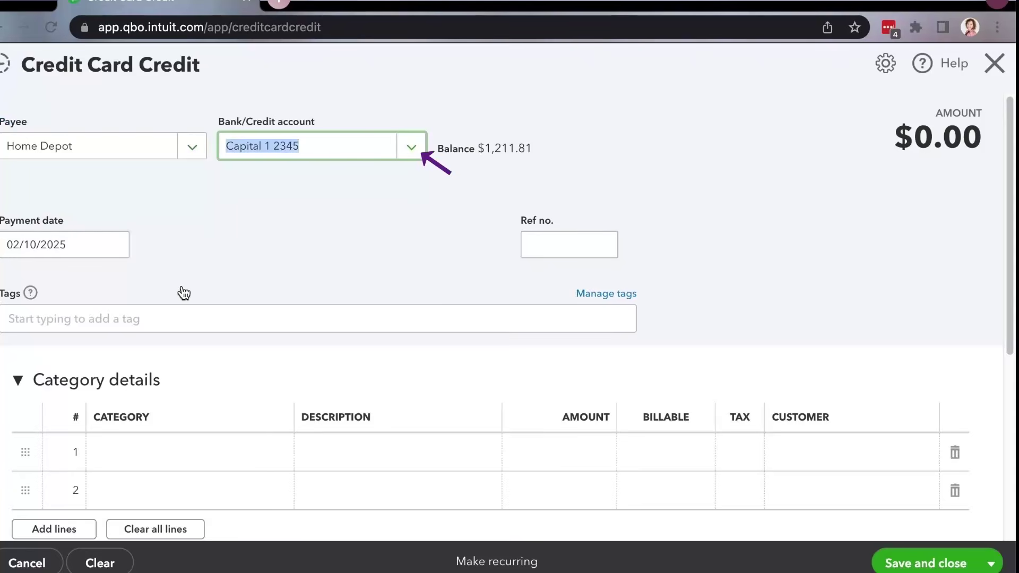
left_click(114, 246)
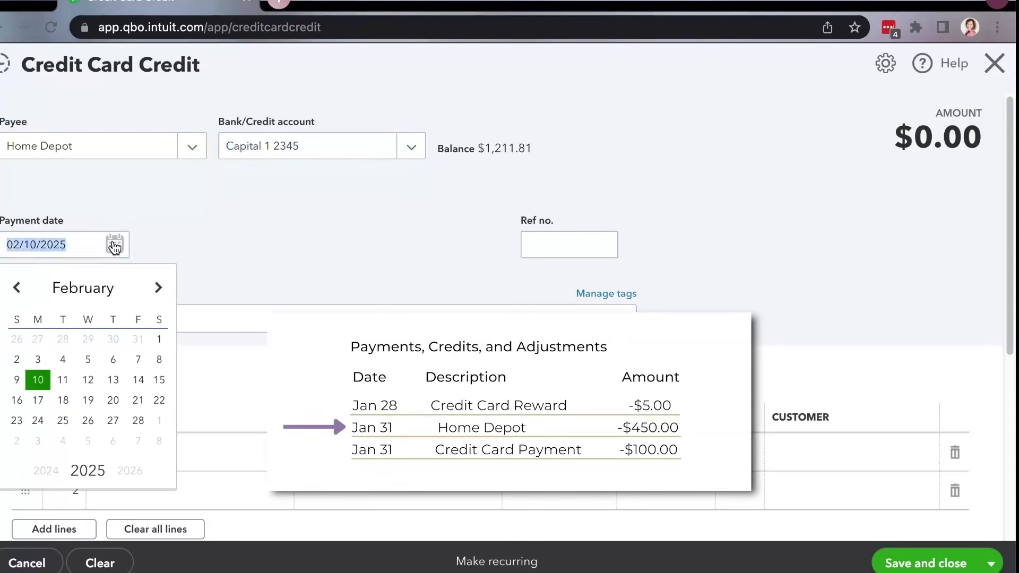
type("1")
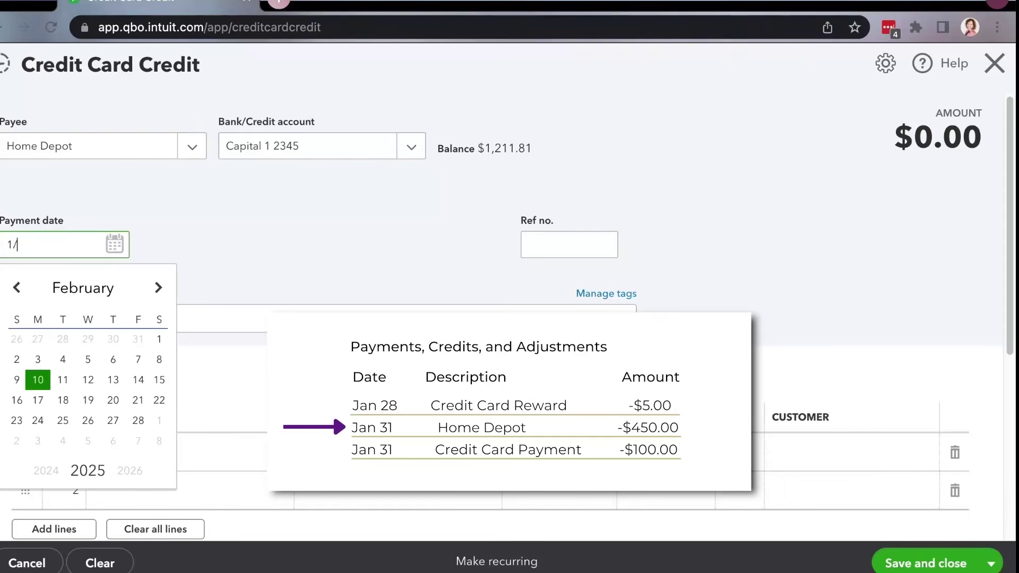
type("/31/2025")
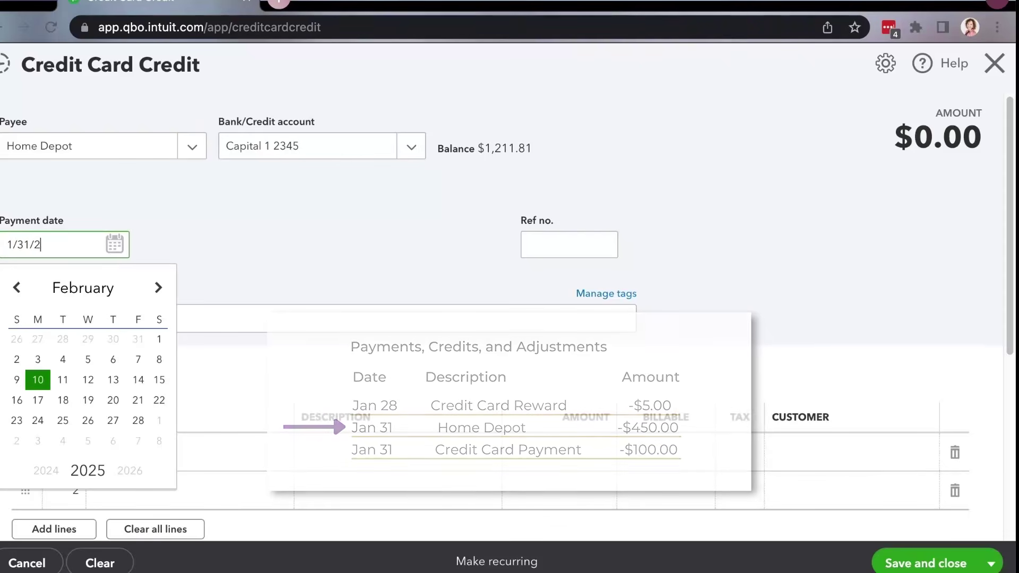
key("Tab")
- Categorize the credit's first line as Job Materials under Job Expenses
scroll(250, 427, "down", 2)
left_click(227, 373)
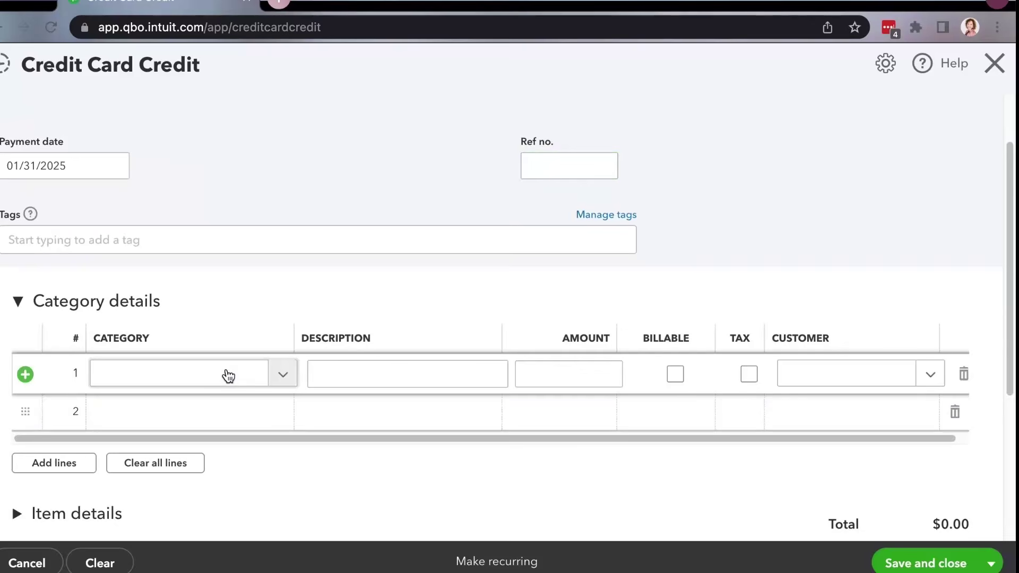
left_click(206, 383)
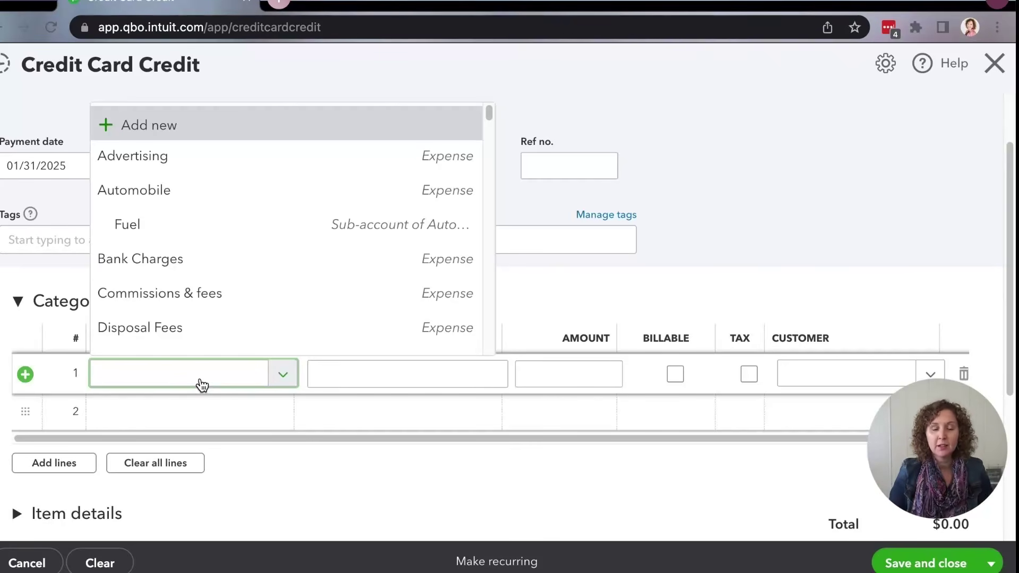
type("job")
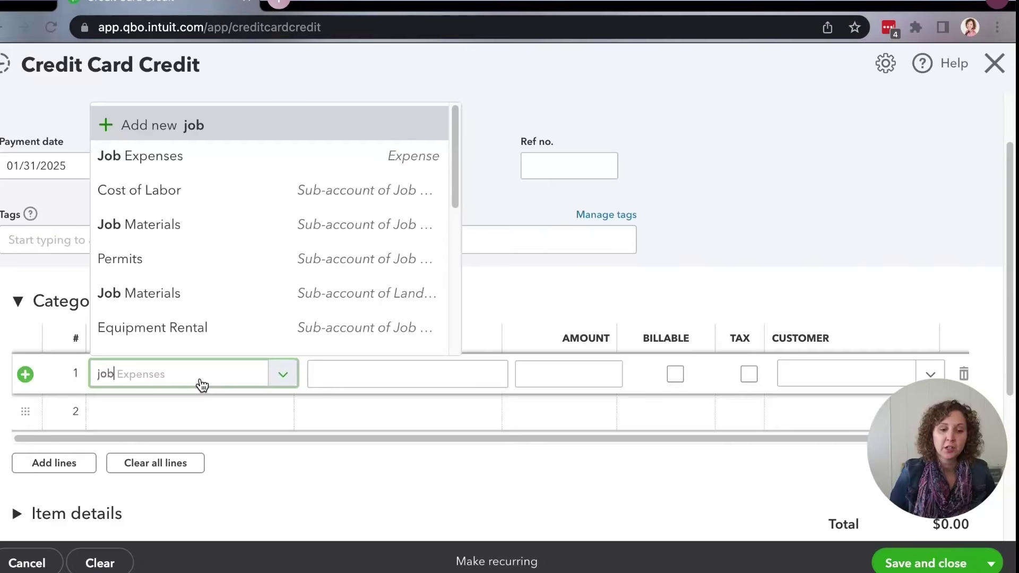
left_click(248, 242)
- Enter 450.00 as the Job Materials line's amount and save and close the credit
left_click(417, 373)
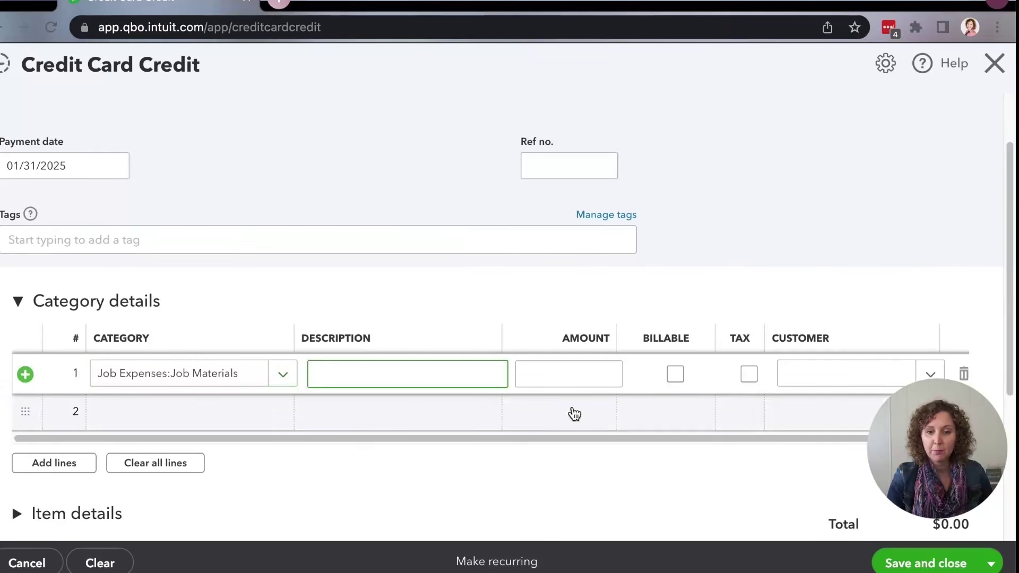
left_click(603, 380)
type("450.00")
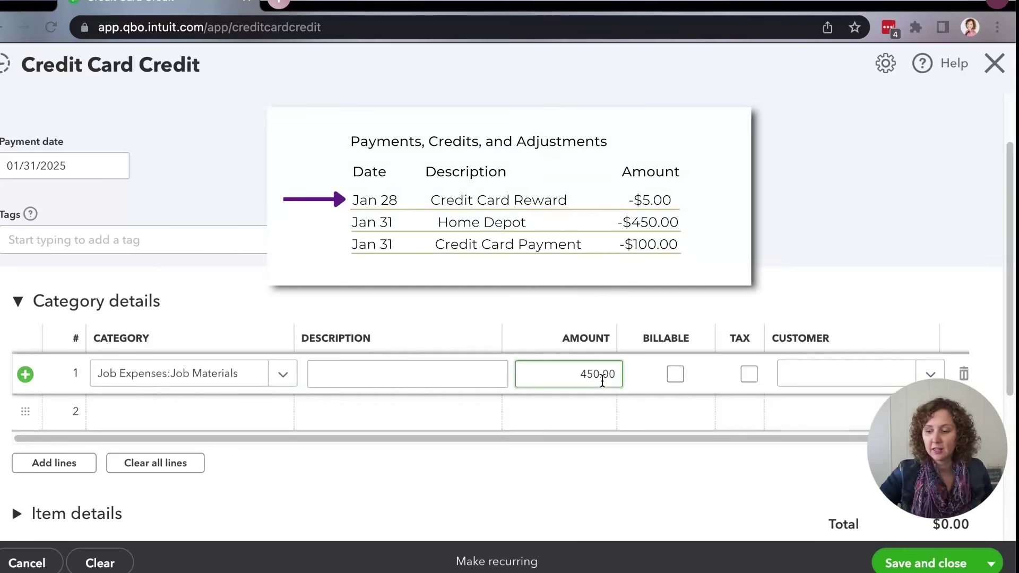
left_click(944, 540)
left_click(951, 564)
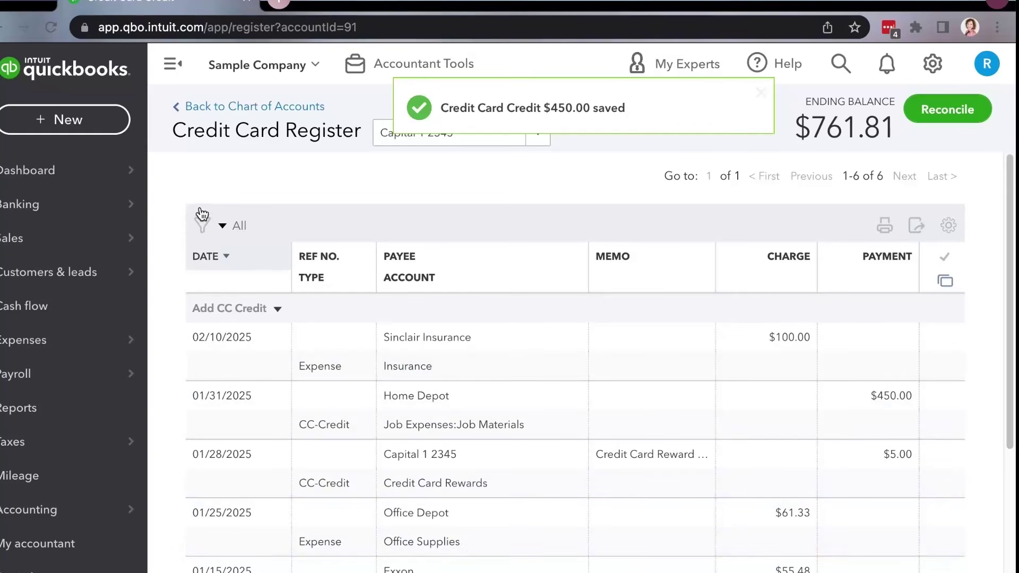
left_click(102, 122)
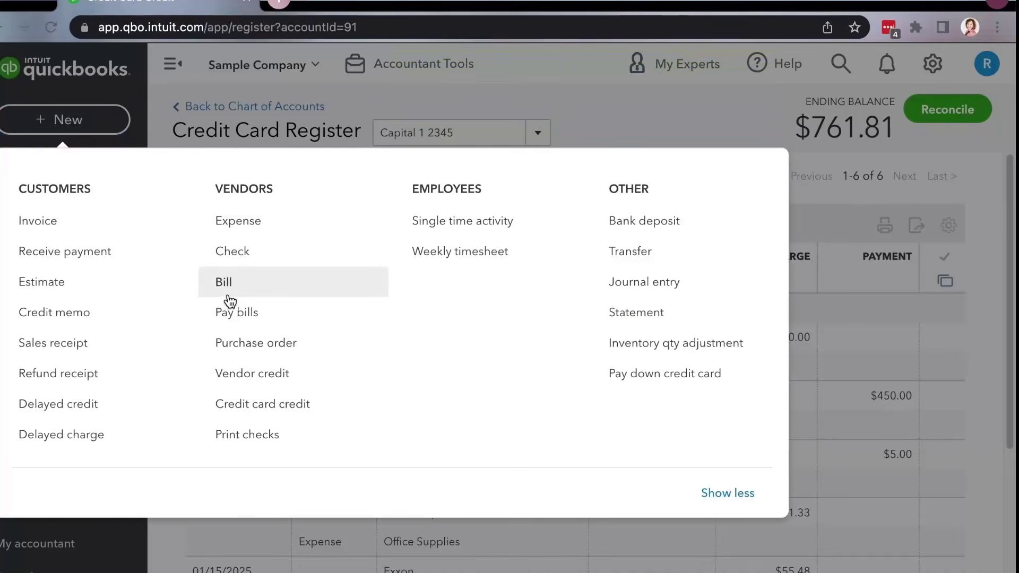
left_click(614, 127)
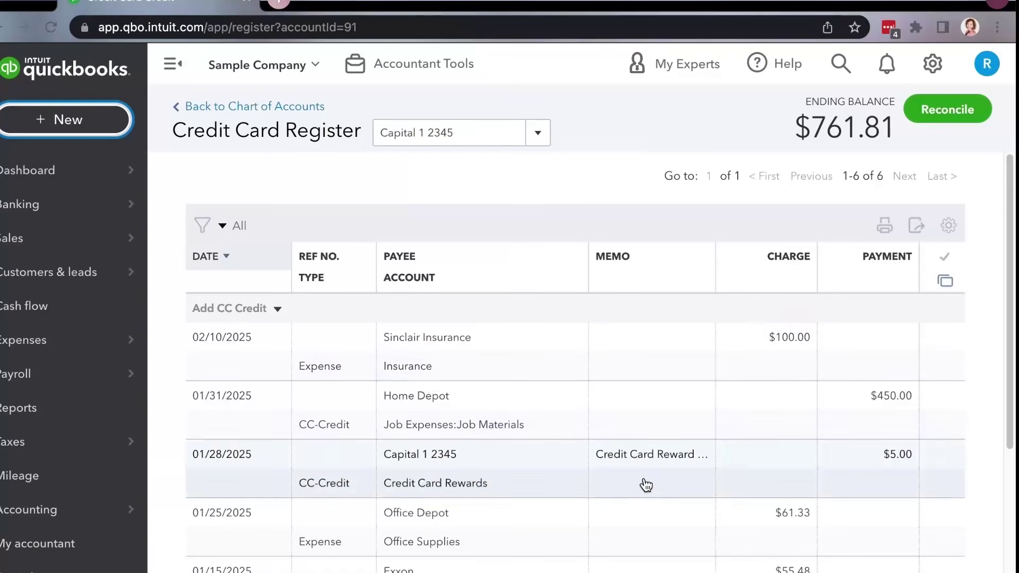
scroll(483, 403, "down", 1)
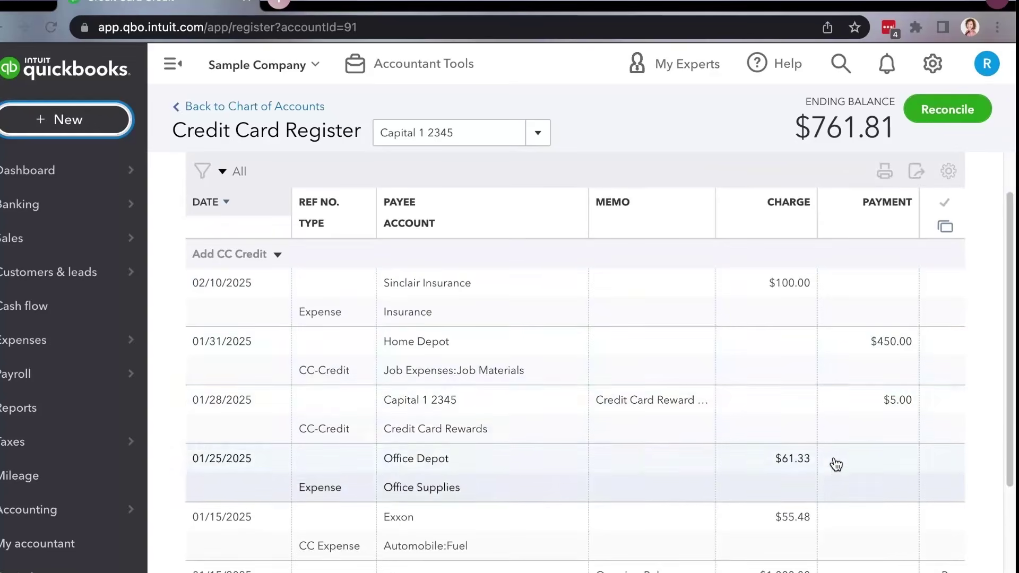
scroll(835, 464, "up", 1)
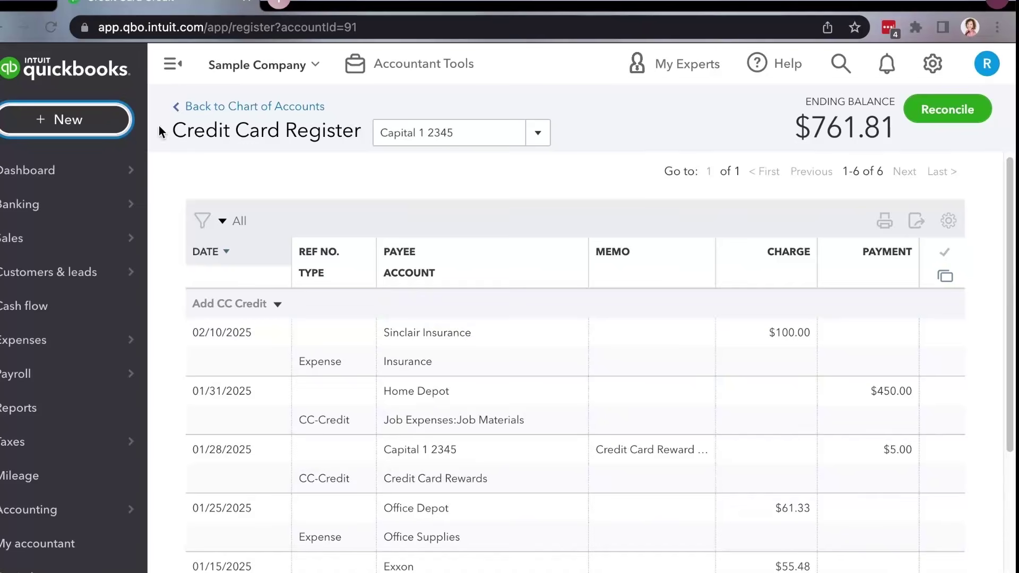
- Start a new expense with the Capital 1 card vendor as payee and Checking as the payment account
left_click(120, 133)
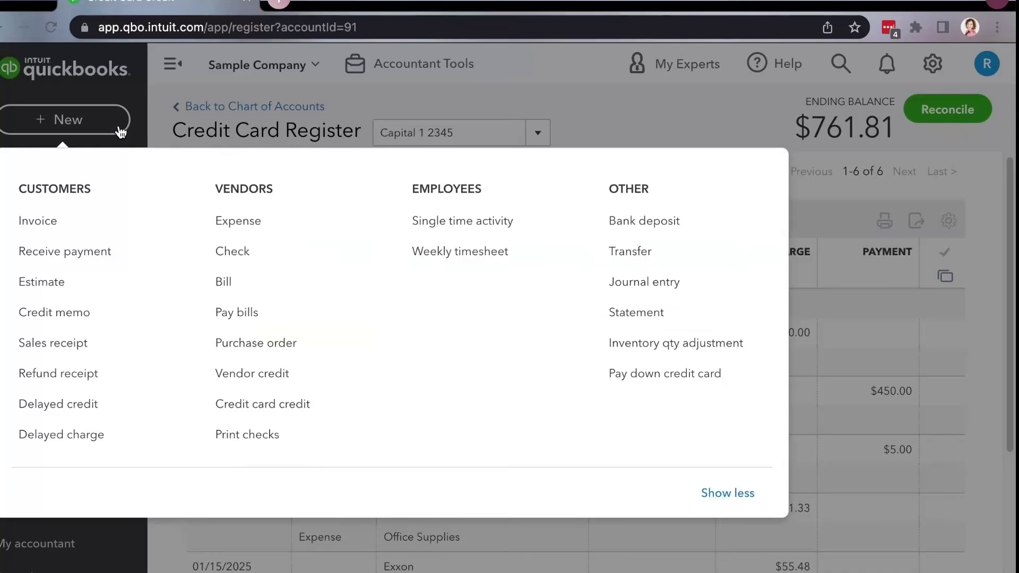
left_click(244, 227)
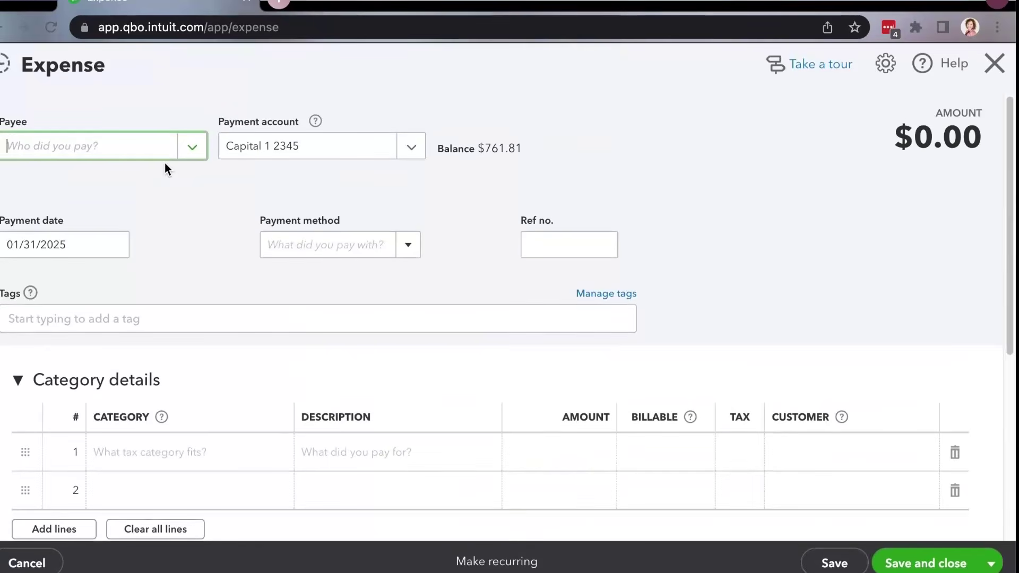
type("Cap")
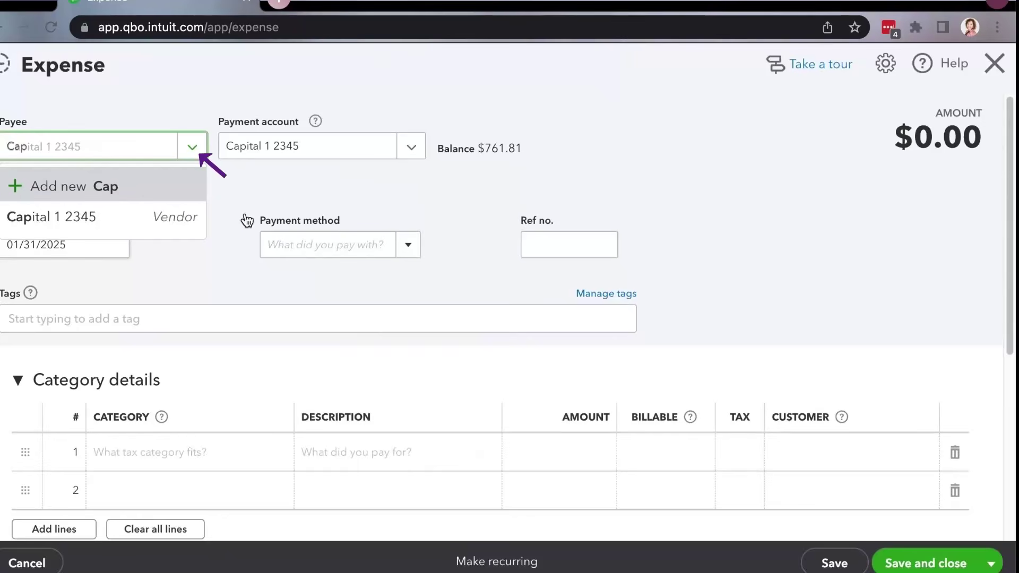
left_click(196, 219)
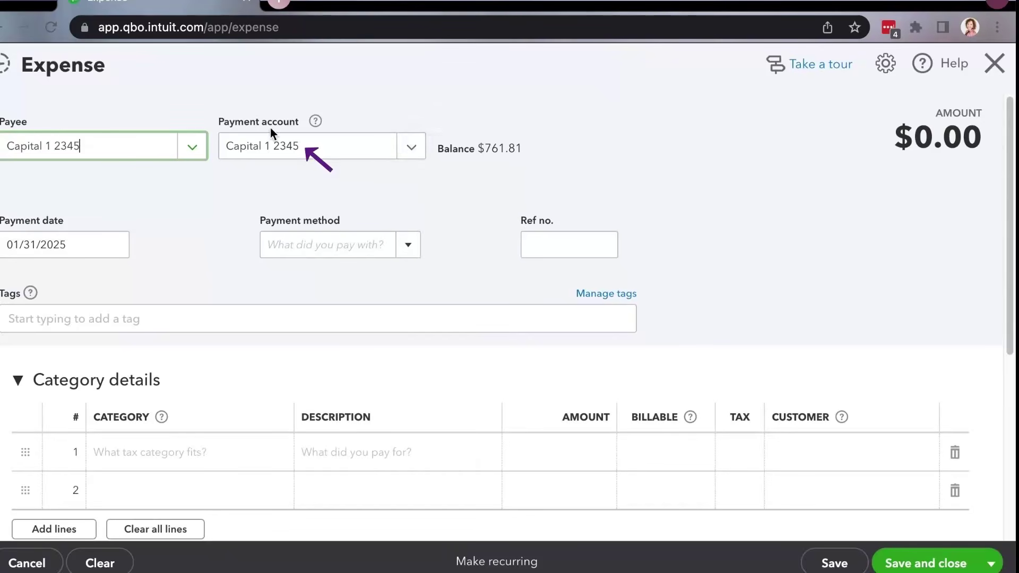
left_click(411, 155)
left_click(331, 233)
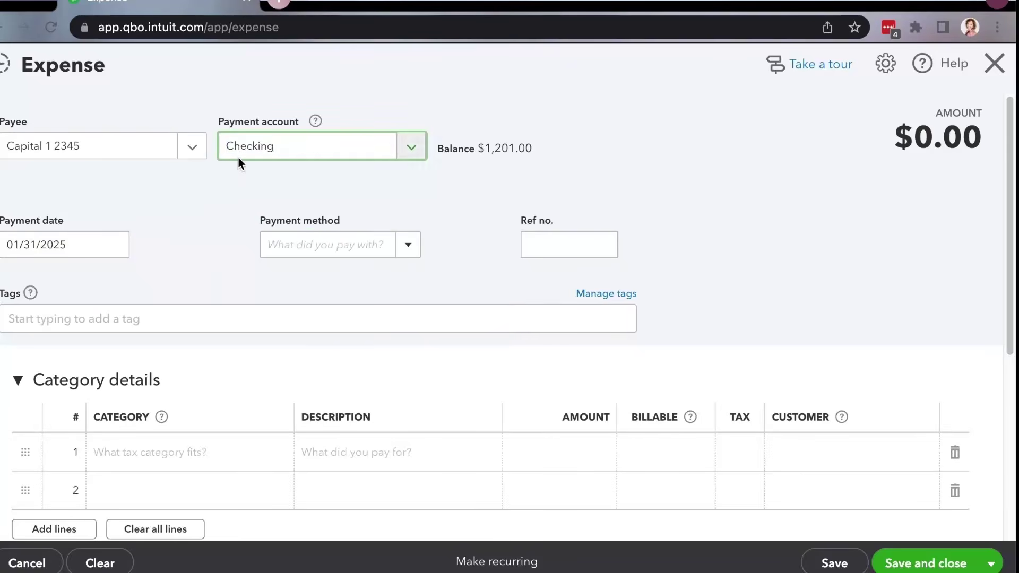
left_click(114, 249)
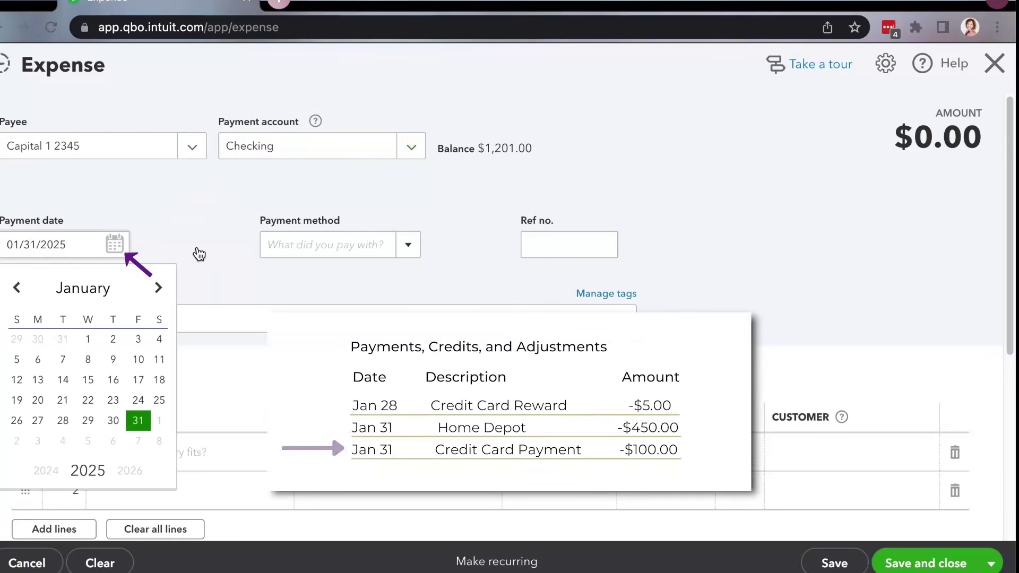
left_click(207, 233)
- Assign the expense's first line to the Capital 1 credit card account as its category
left_click(166, 455)
left_click(165, 456)
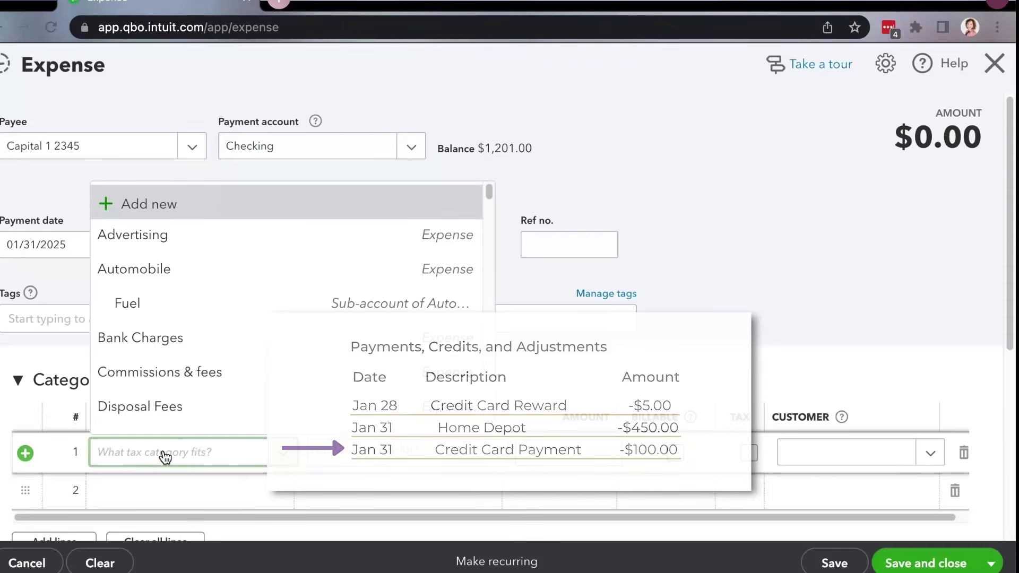
type("captial")
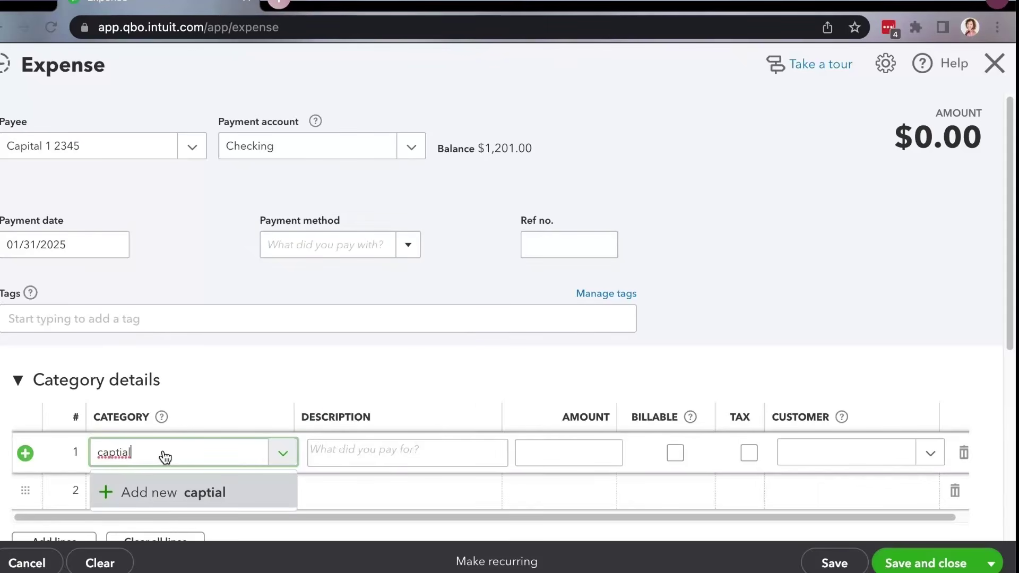
key("BackSpace")
key("BackSpace")
key("BackSpace")
key("BackSpace")
type("ital")
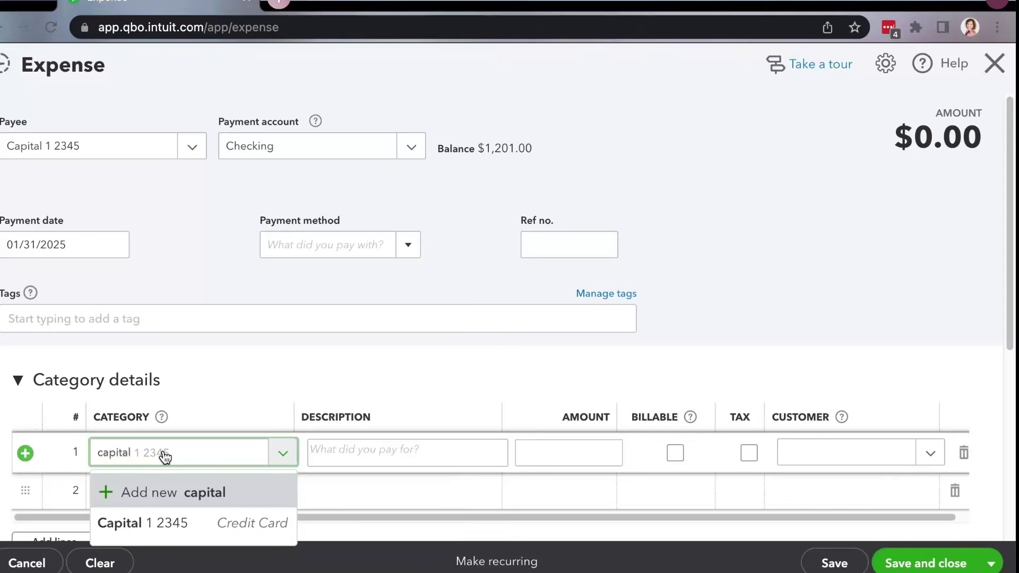
left_click(178, 522)
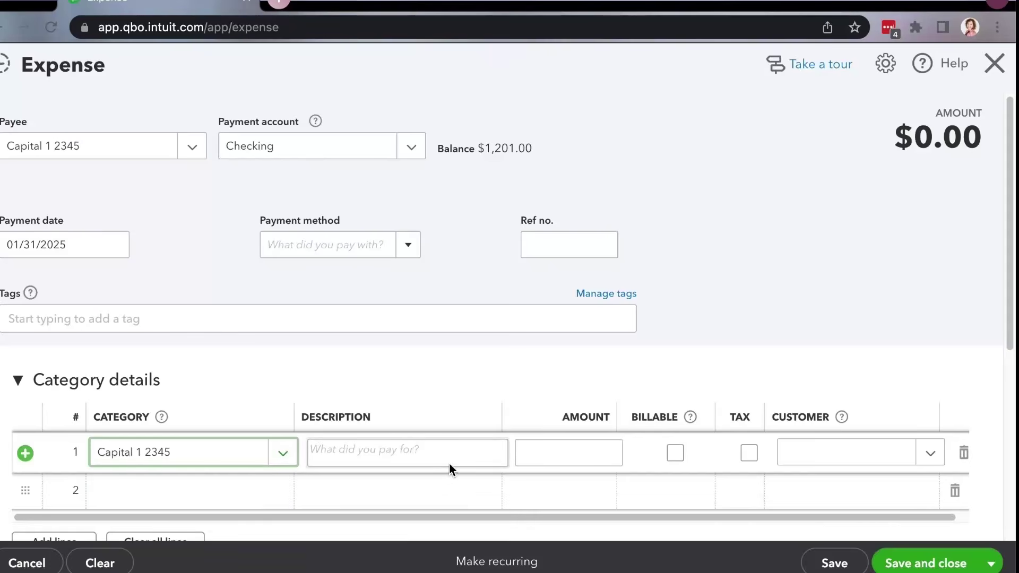
- Enter 100.00 as the card payment line's amount, then save the expense and close it
left_click(594, 456)
type("100.00")
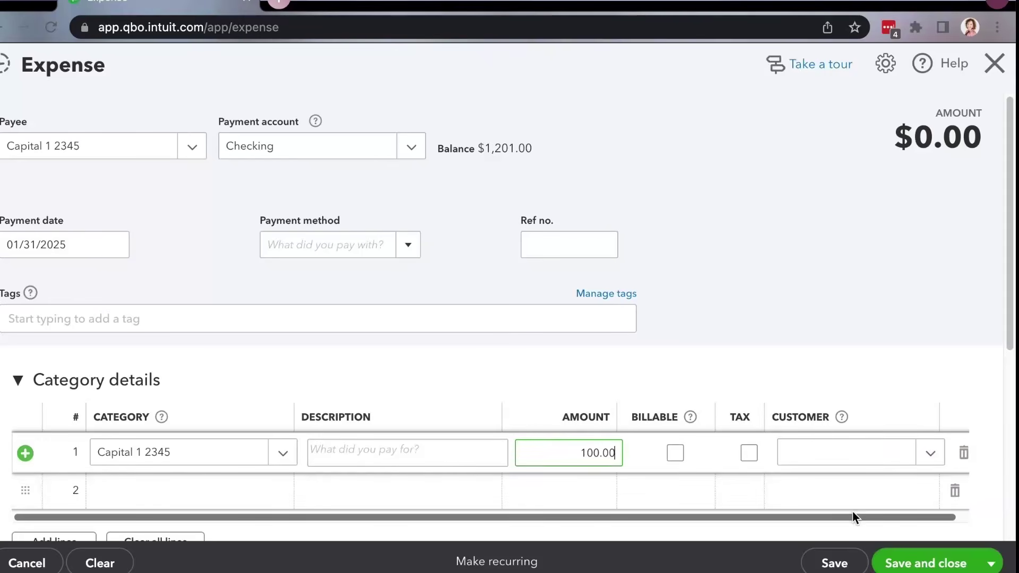
left_click(849, 556)
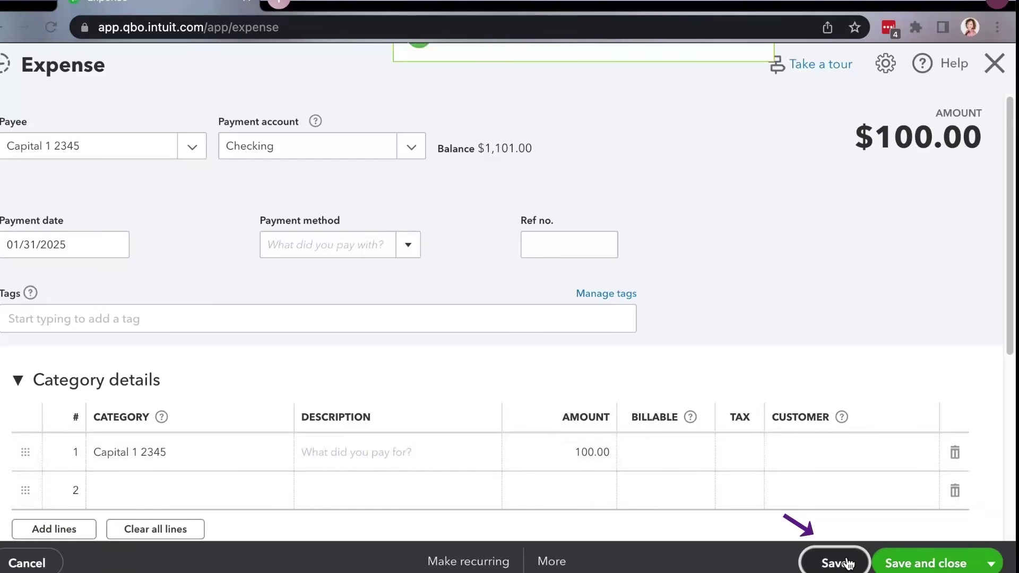
left_click(994, 66)
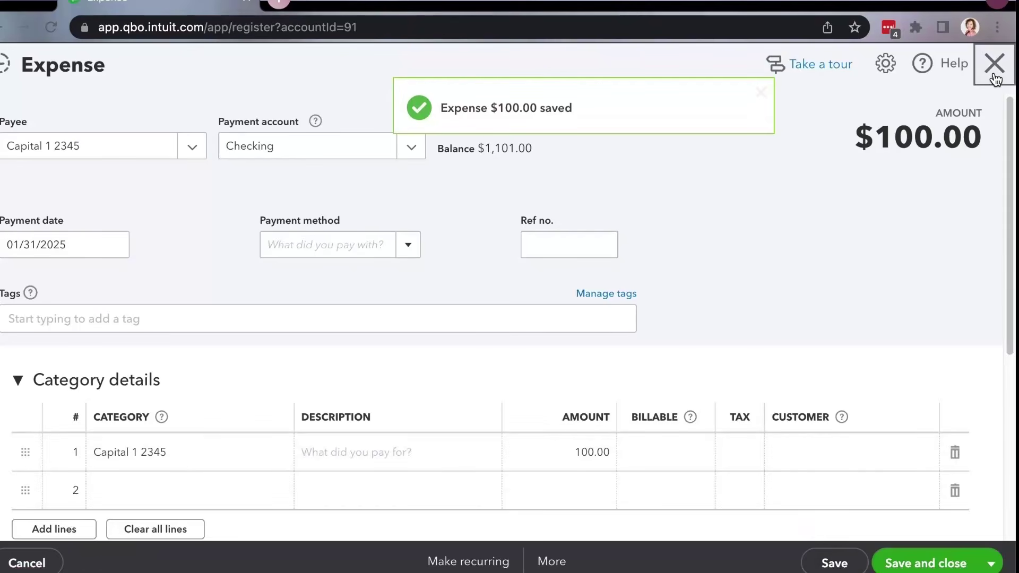
scroll(714, 403, "down", 2)
scroll(714, 403, "down", 3)
scroll(713, 403, "up", 5)
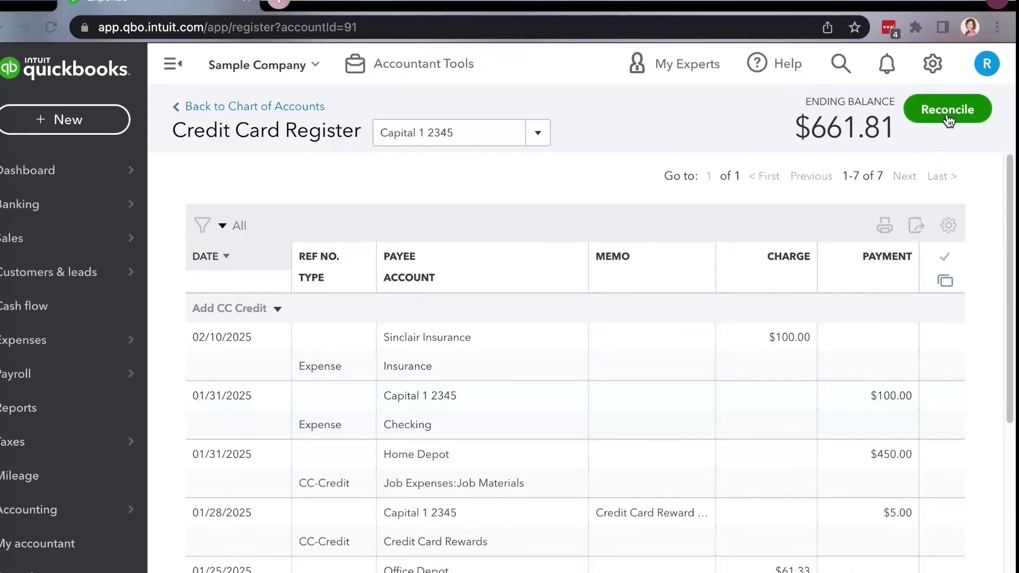
- Open the reconciliation for the Capital 1 card and enter 786.59 as the ending balance and 02/15/2025 as the ending date
mouse_move(114, 513)
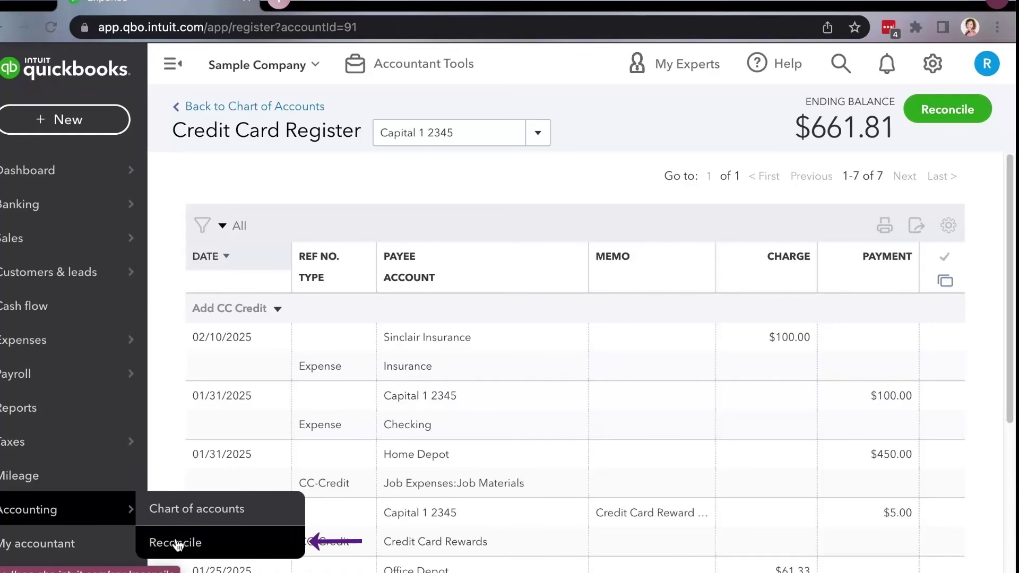
left_click(963, 107)
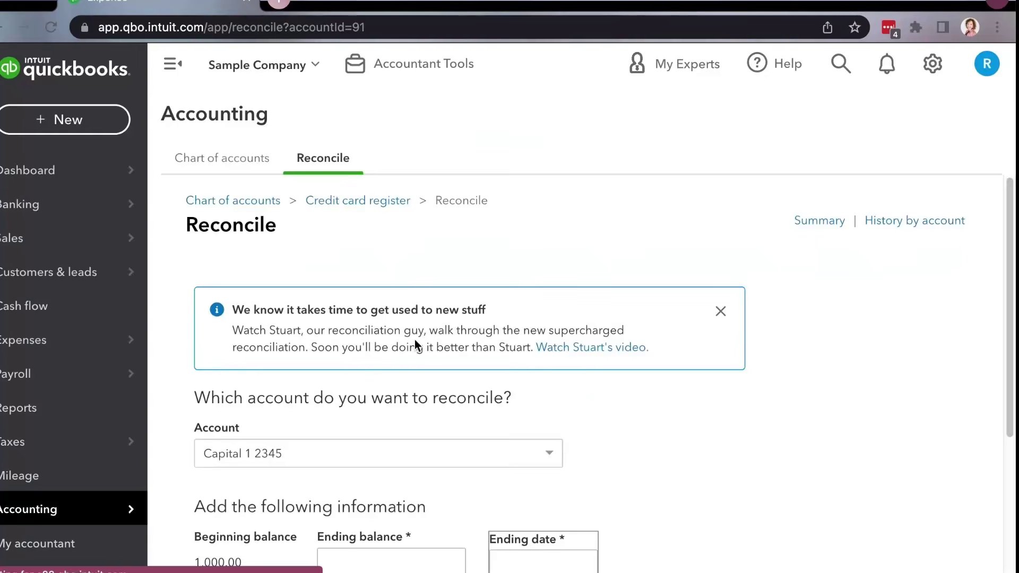
scroll(414, 340, "down", 4)
left_click(414, 352)
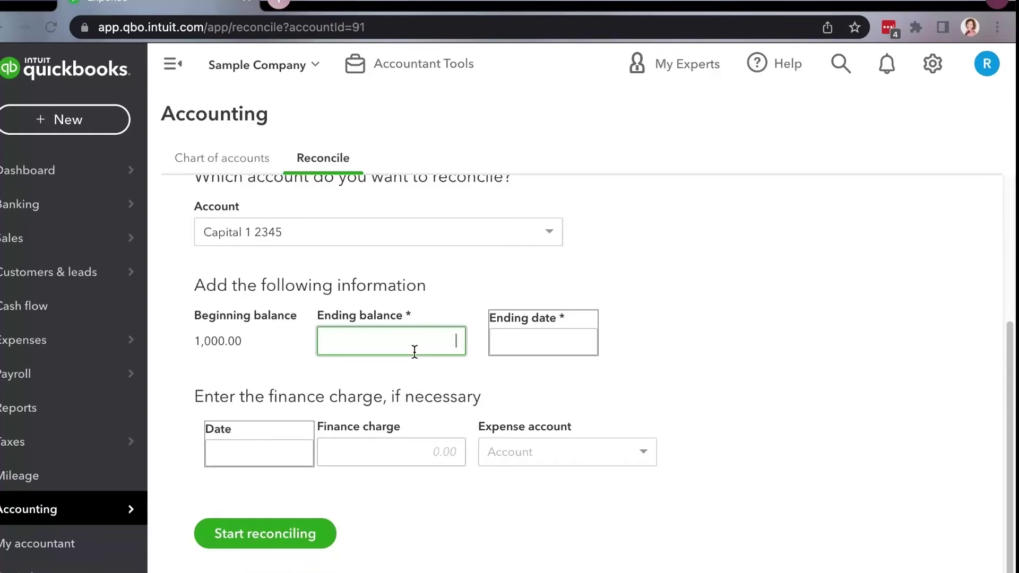
type("786.59")
left_click(522, 344)
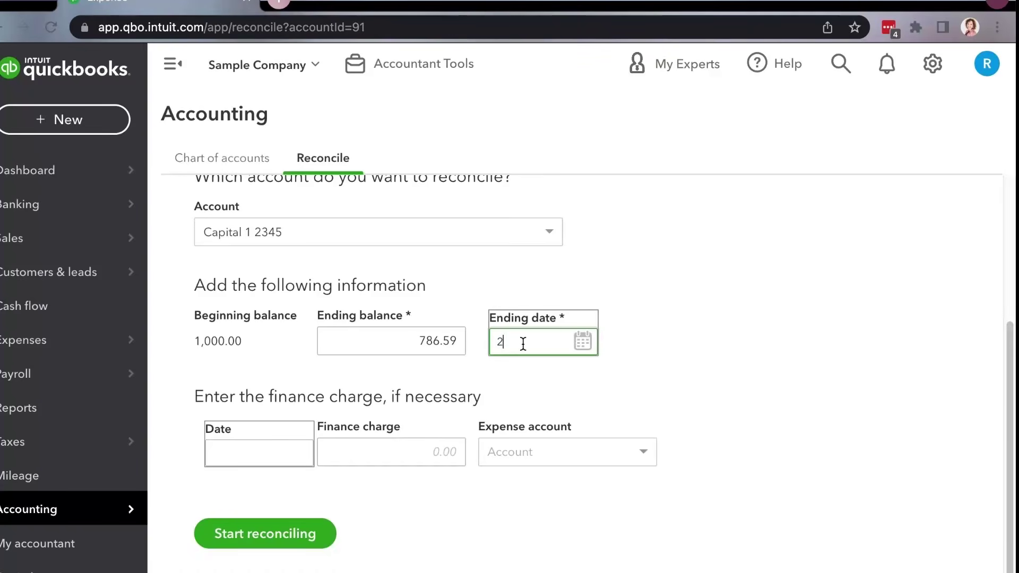
type("/15/2025")
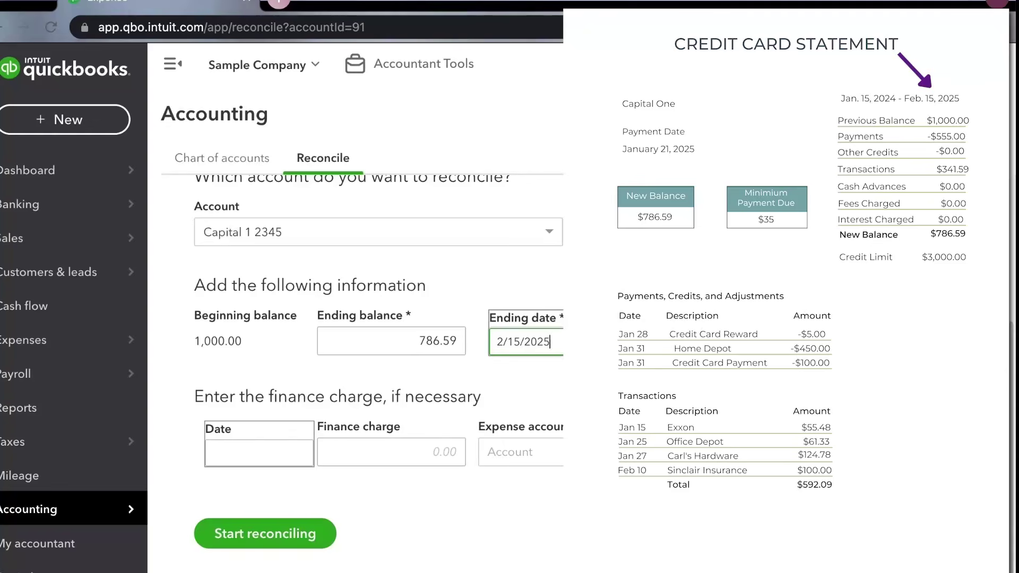
- Set the finance charge date to 02/15/2025
left_click(260, 449)
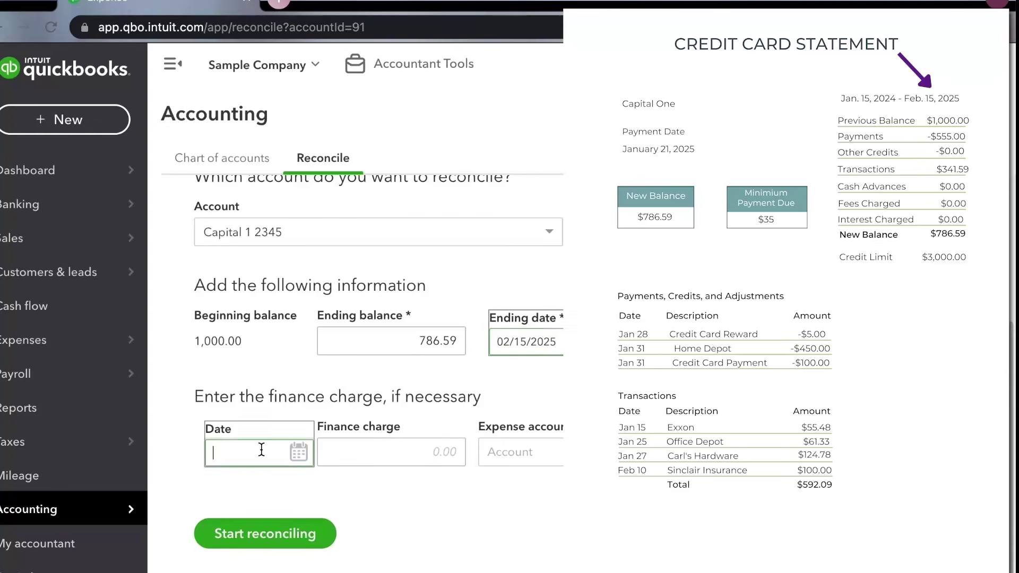
type("10.00")
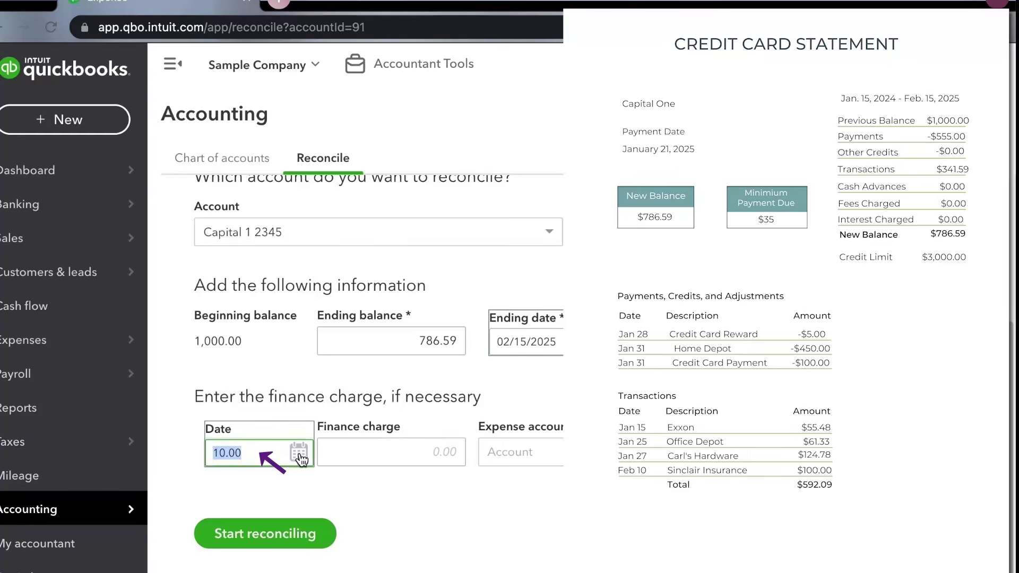
left_click(299, 452)
left_click(257, 451)
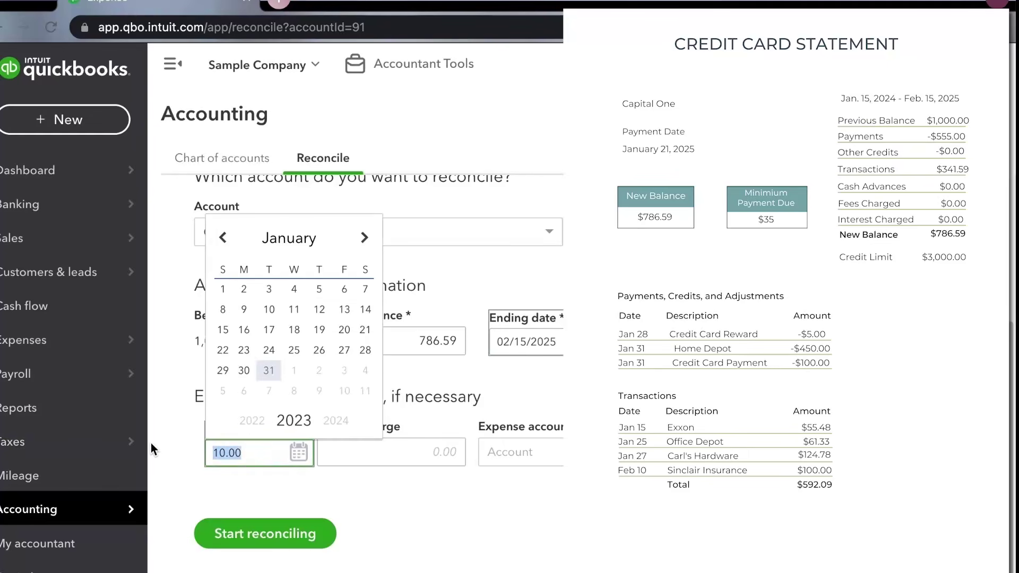
type("2/15/")
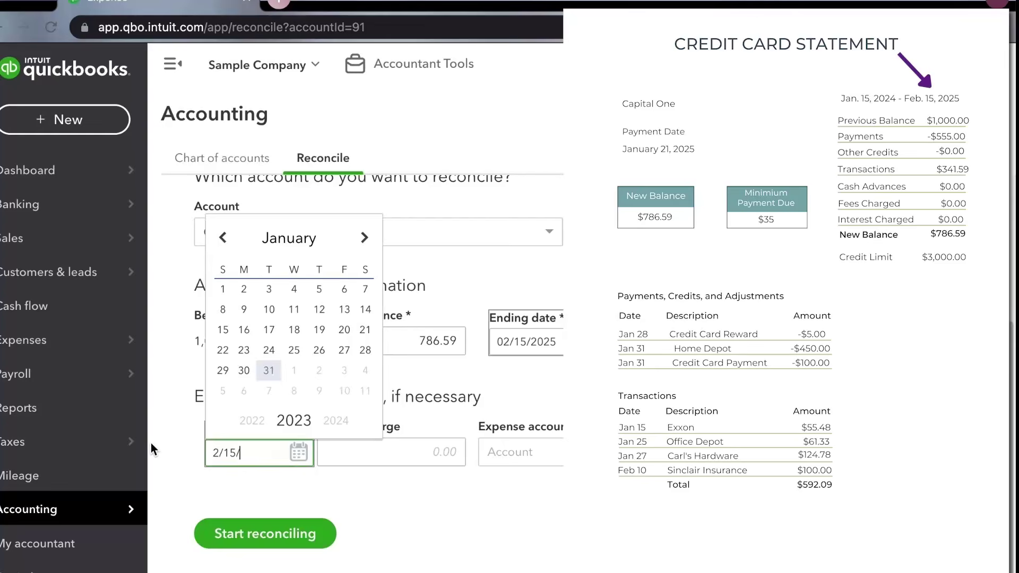
type("2025")
key("Tab")
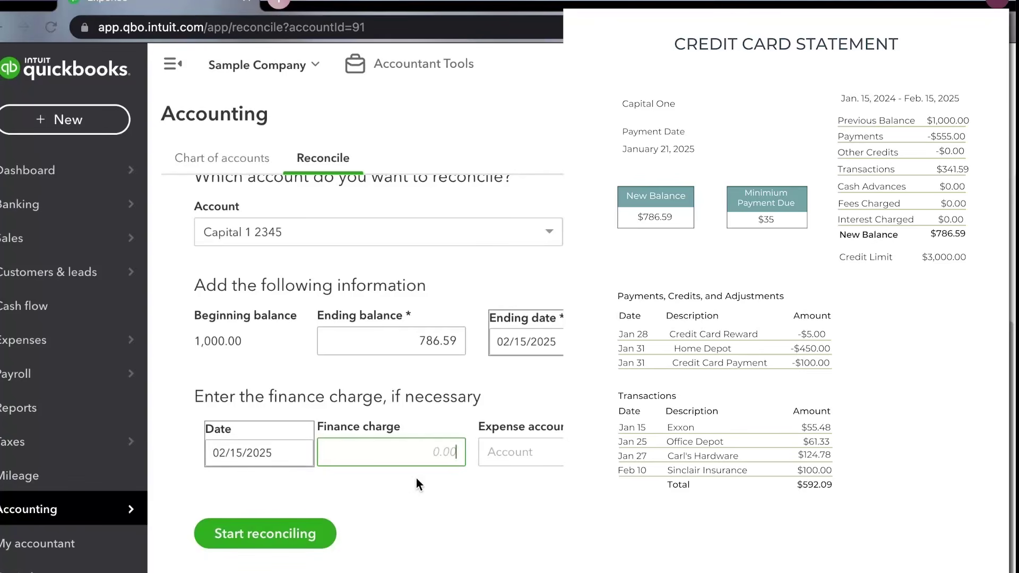
- Enter a 10.00 finance charge and try Interest Expense as its expense account, then empty the expense account
type("10.00")
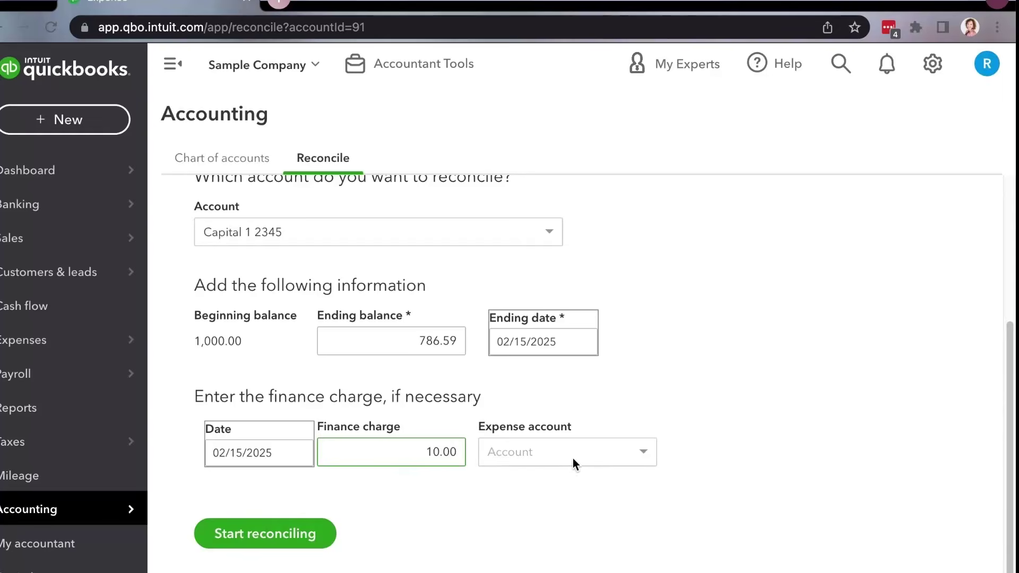
left_click(575, 454)
type("interest Expense")
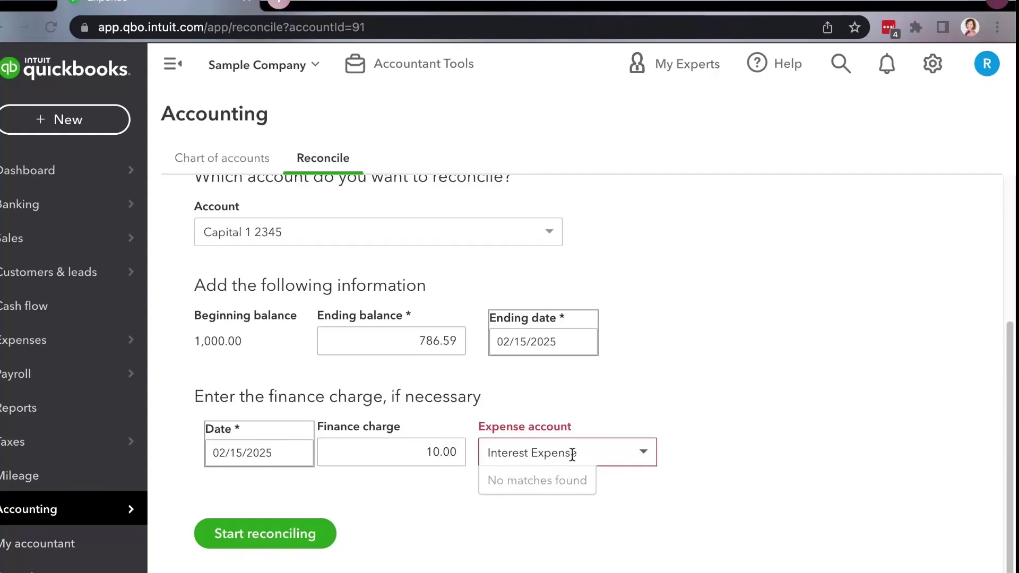
left_click_drag(583, 454, 455, 443)
key("BackSpace")
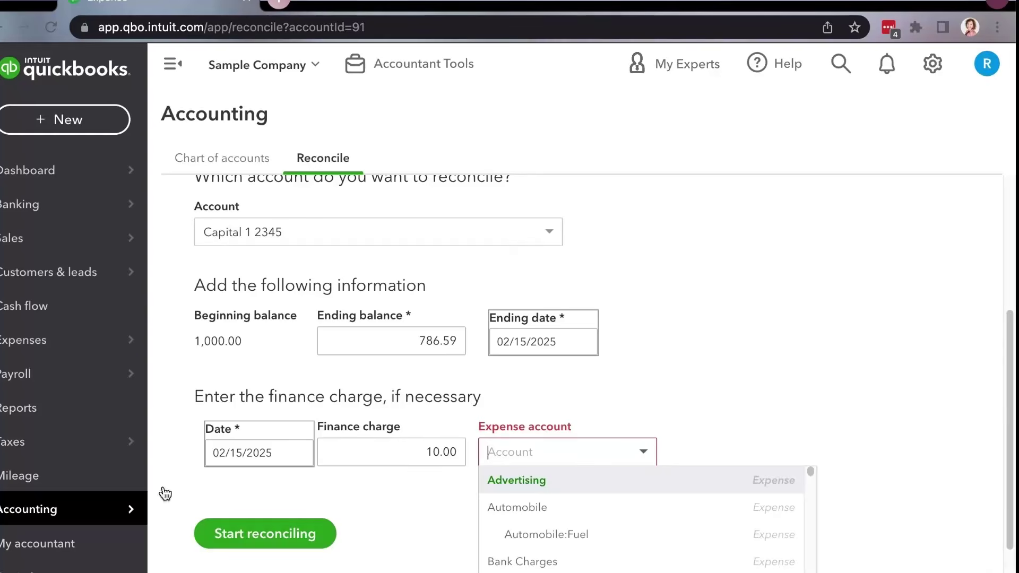
- Clear the finance charge's amount and date
mouse_move(36, 509)
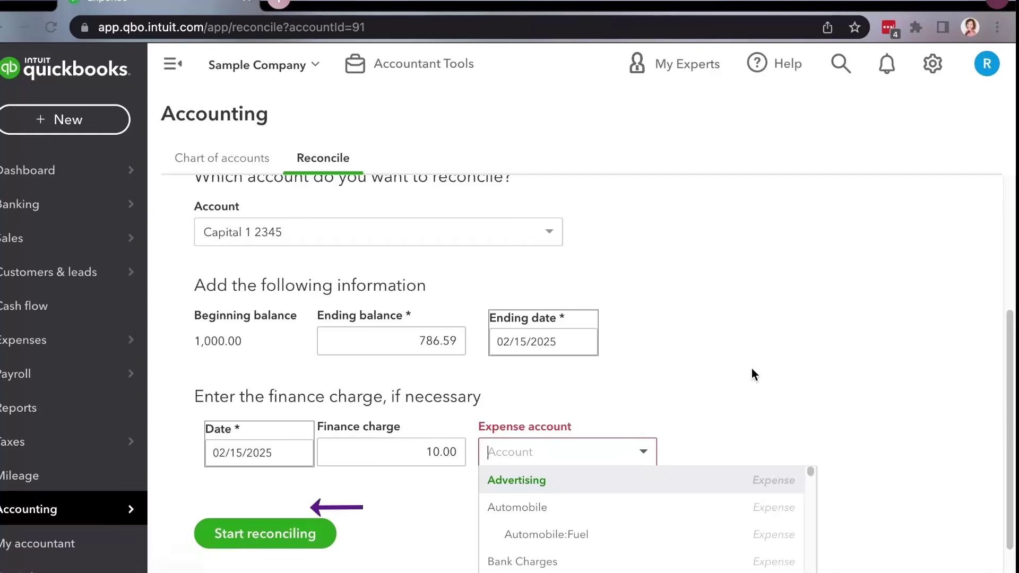
left_click(764, 377)
left_click(377, 448)
key("BackSpace")
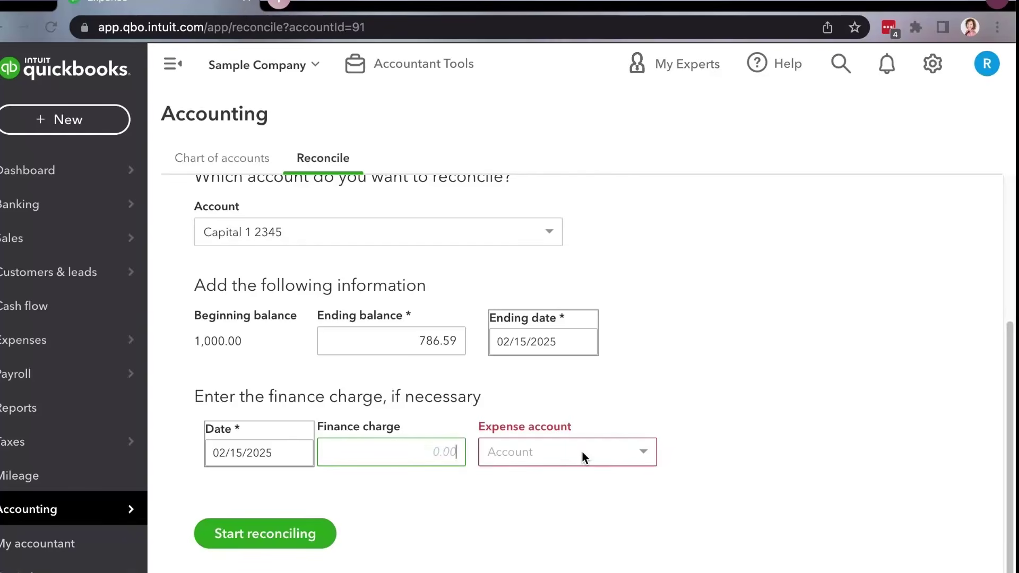
left_click(278, 452)
key("super+a")
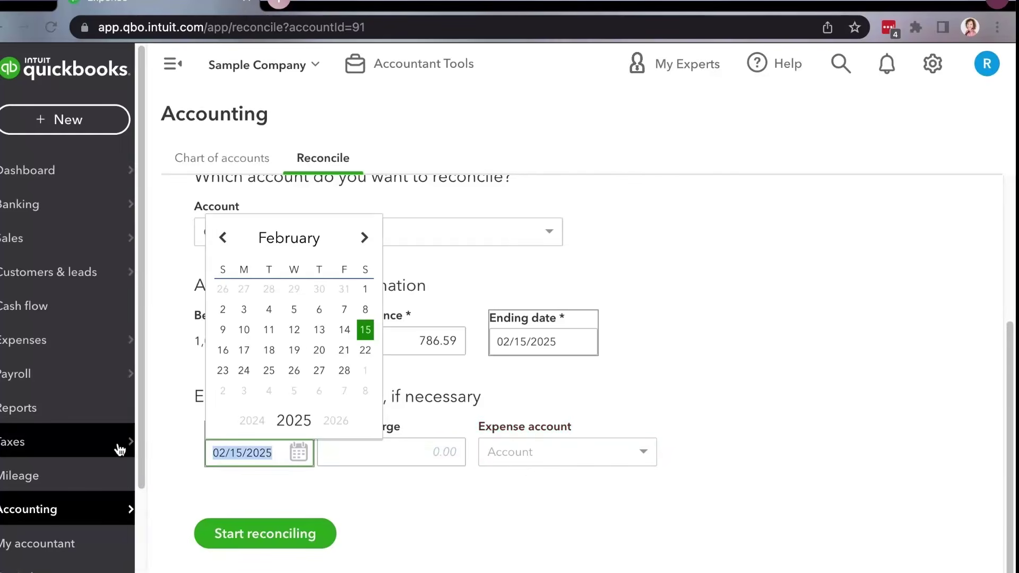
key("BackSpace")
left_click(848, 430)
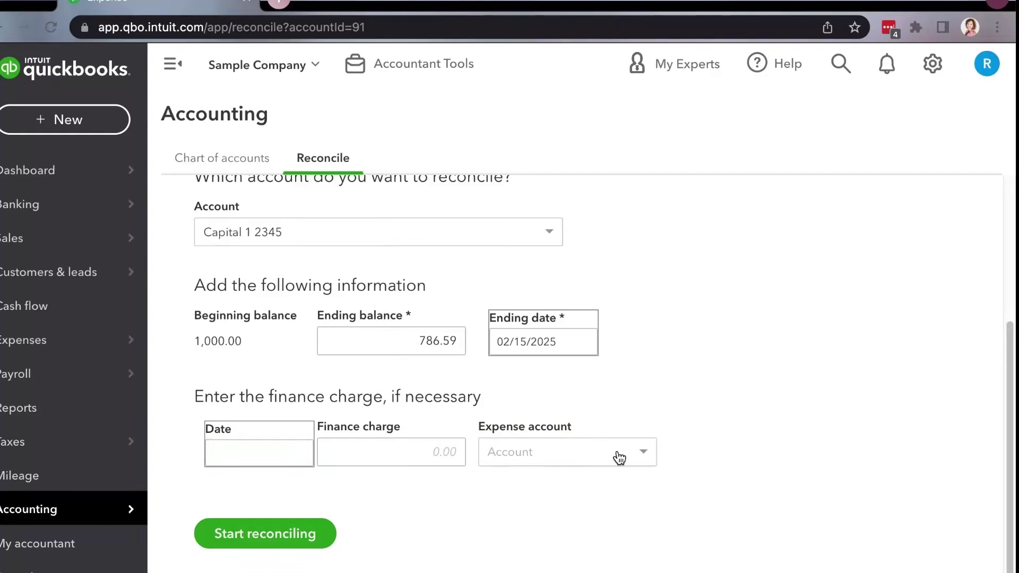
left_click(113, 128)
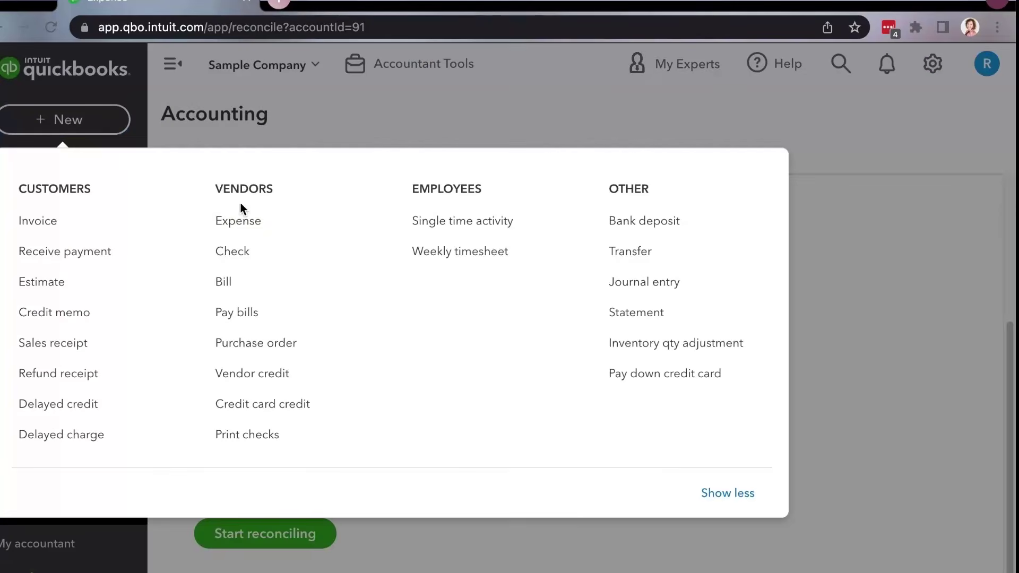
left_click(890, 366)
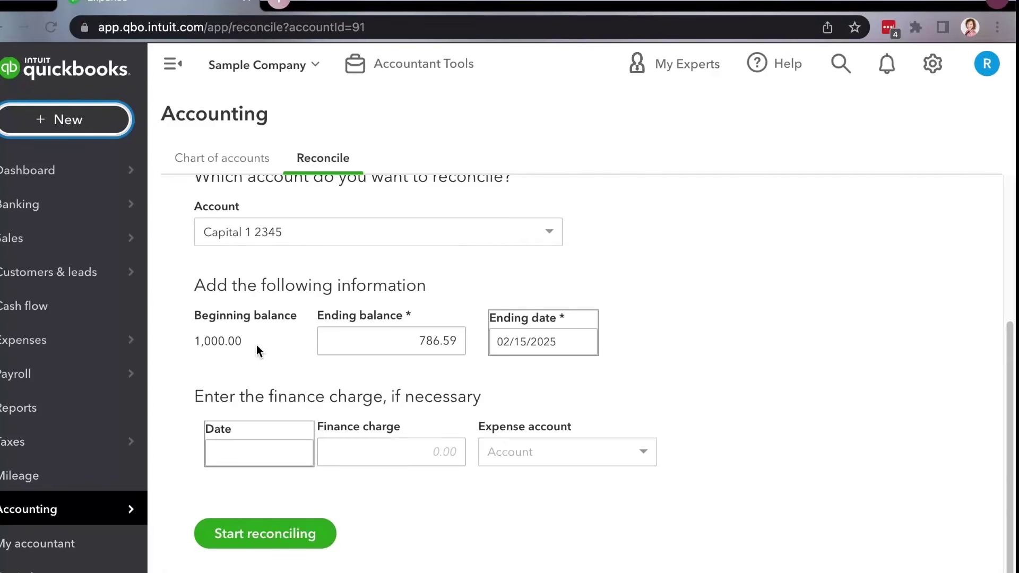
- Start reconciling the Capital 1 card and review the statement ending date, balances and difference
left_click_drag(417, 341, 471, 344)
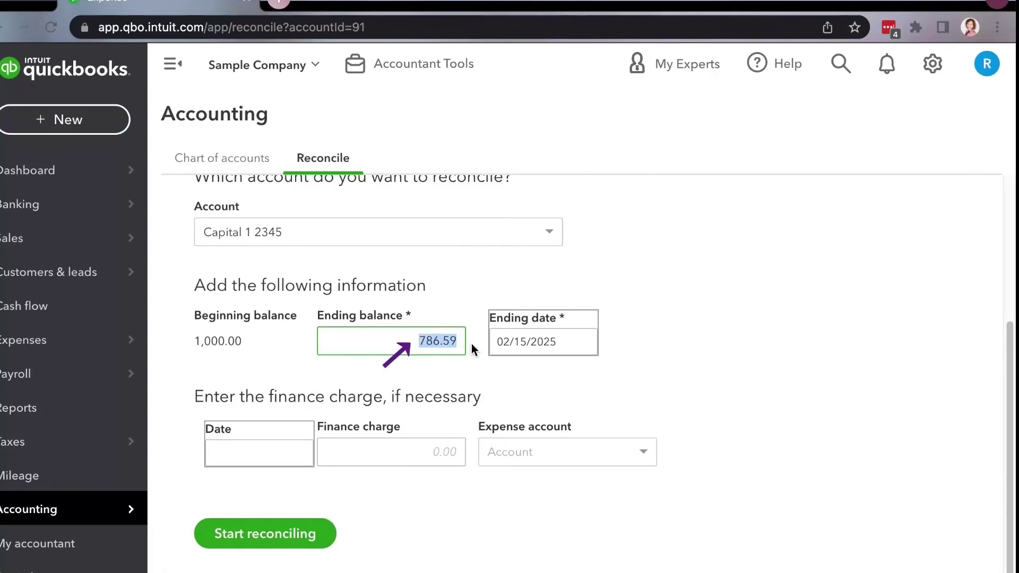
left_click(280, 534)
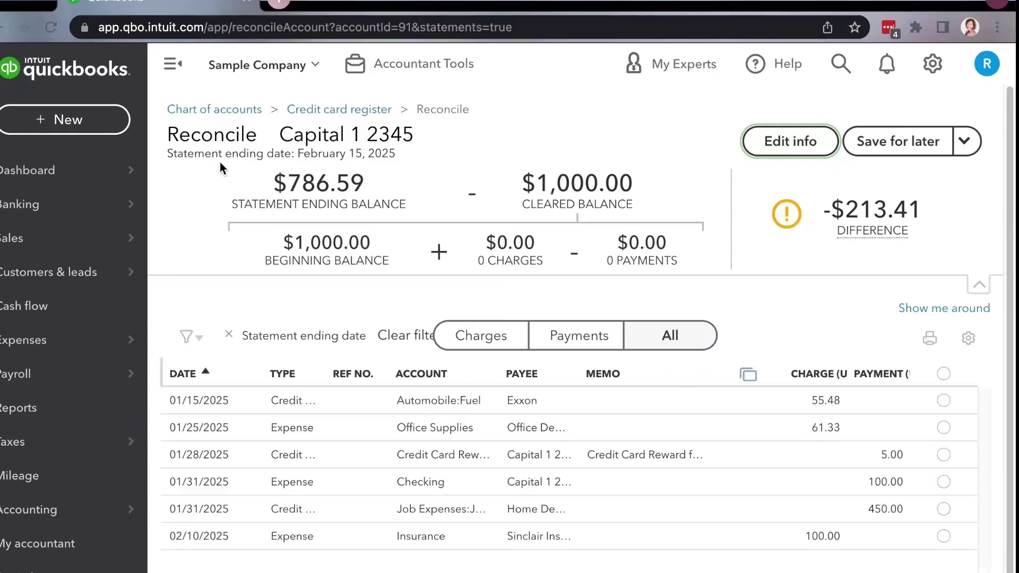
left_click_drag(305, 154, 394, 155)
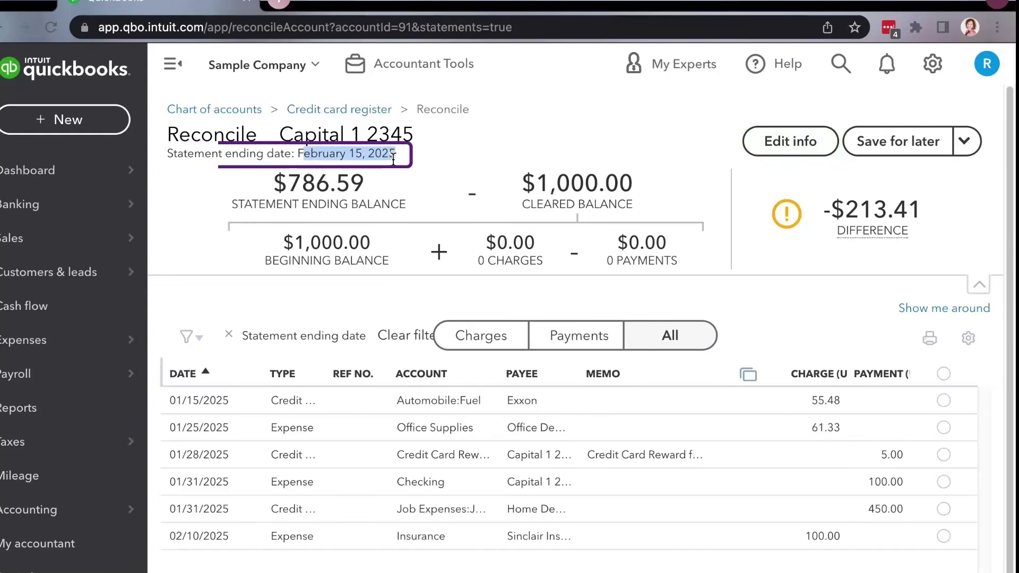
left_click(389, 169)
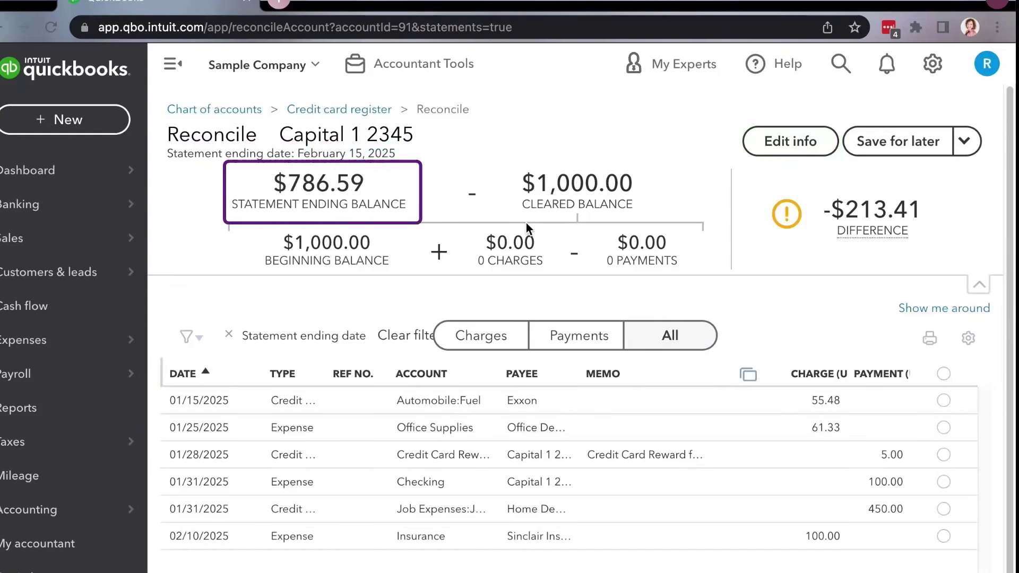
mouse_move(873, 197)
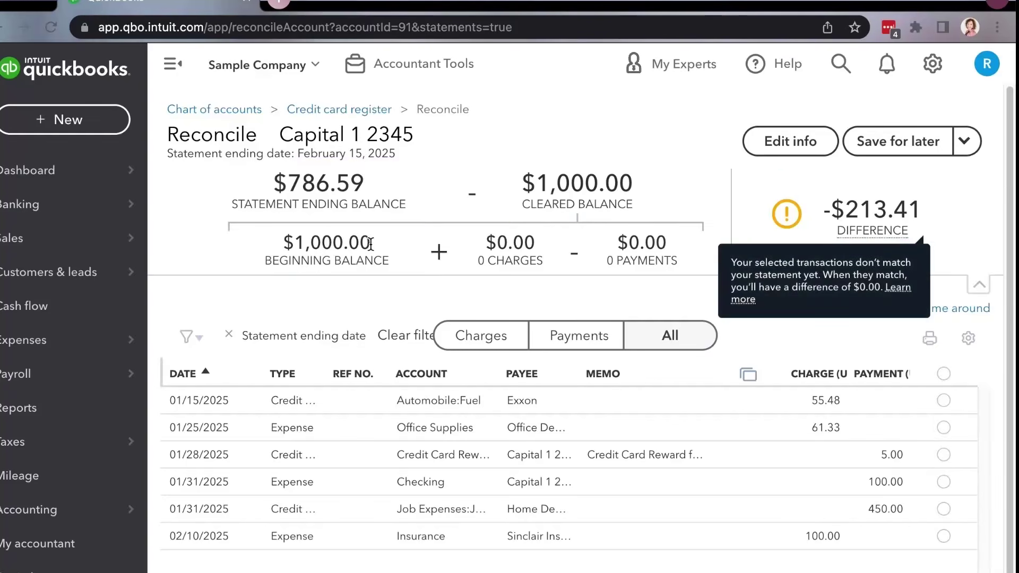
left_click_drag(370, 244, 295, 244)
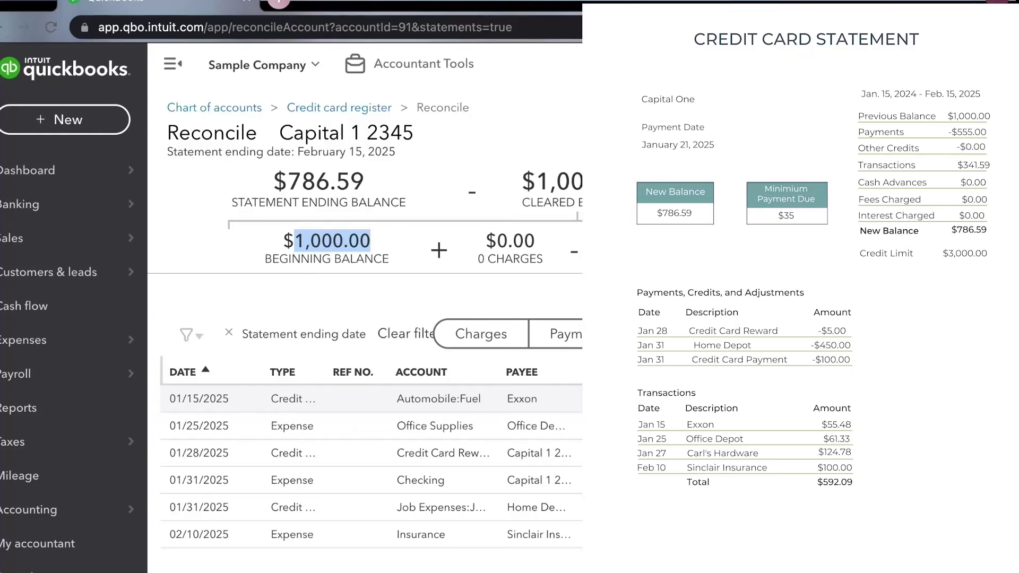
- Mark the Exxon, Office Depot and Sinclair Insurance charges plus the card reward, card payment and Home Depot credit as cleared
left_click(977, 399)
left_click(977, 426)
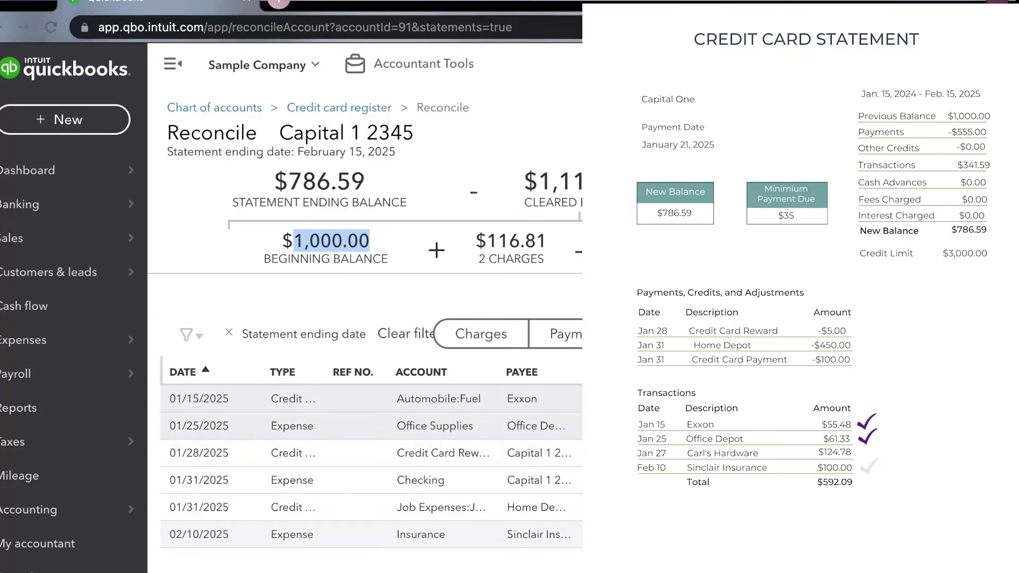
left_click(977, 535)
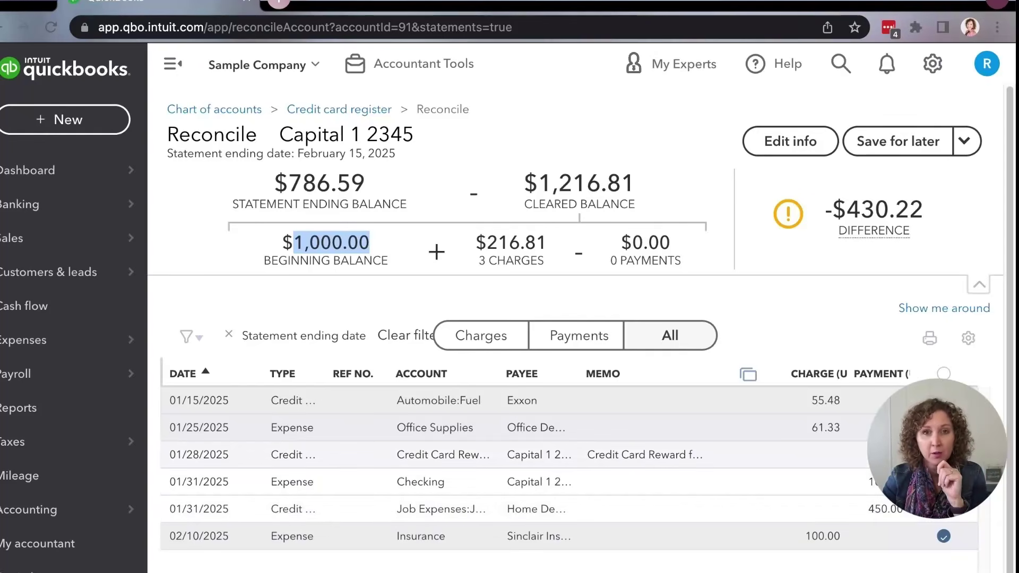
left_click(943, 454)
left_click(943, 481)
left_click(943, 509)
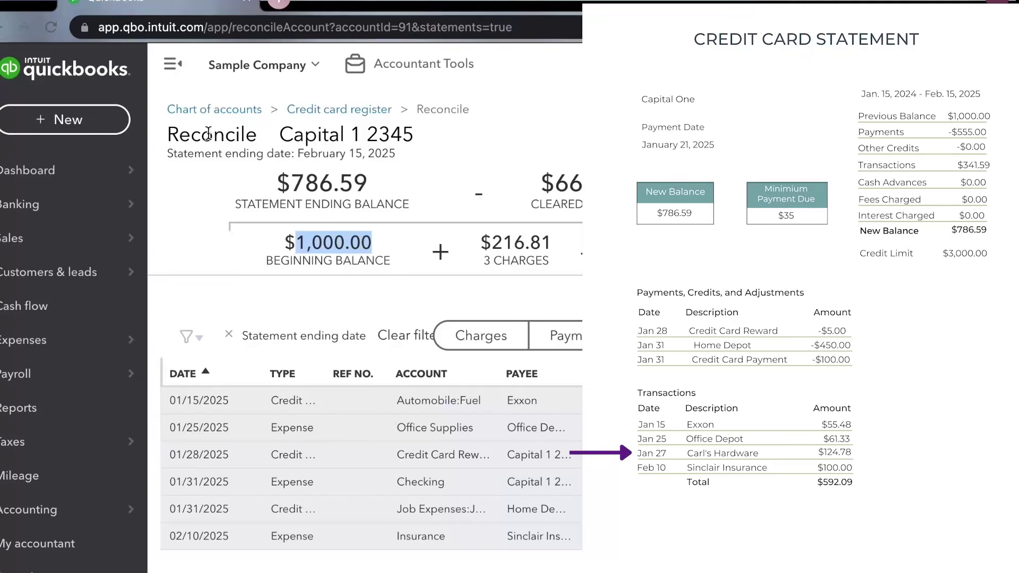
- Start a new expense and add Carl's Hardware as a new vendor for its payee
left_click(109, 130)
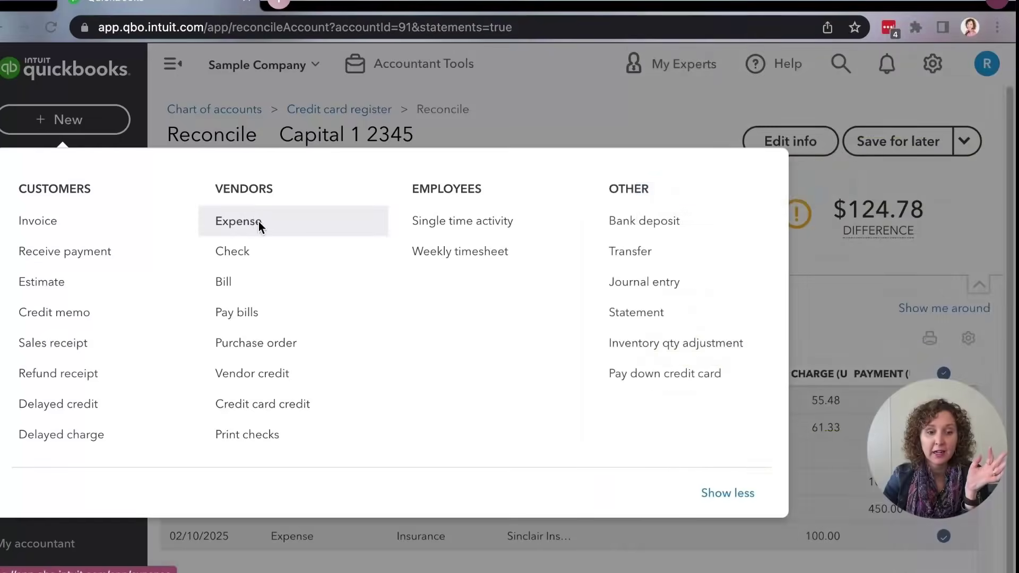
left_click(259, 222)
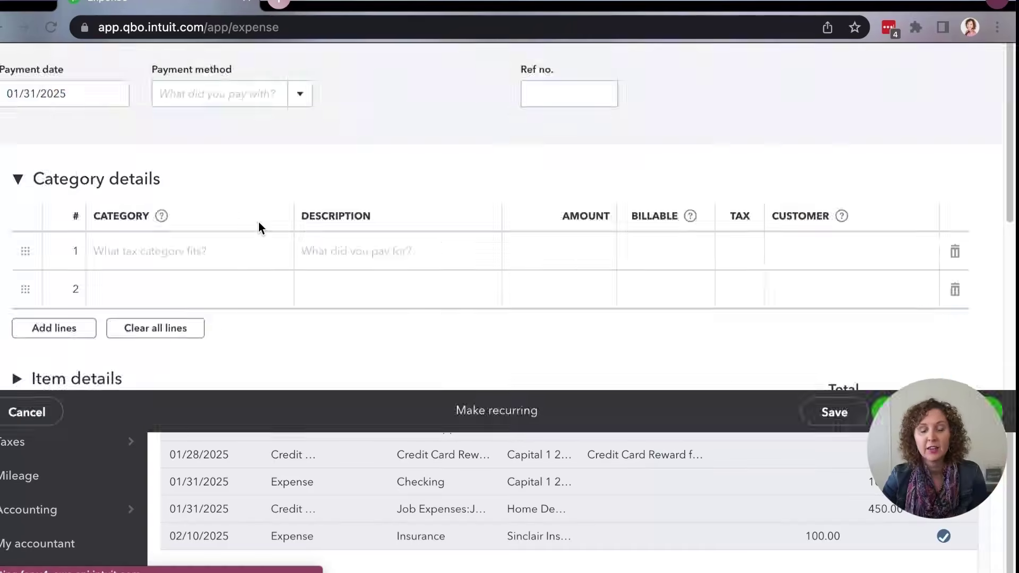
type("Carl's Hardware")
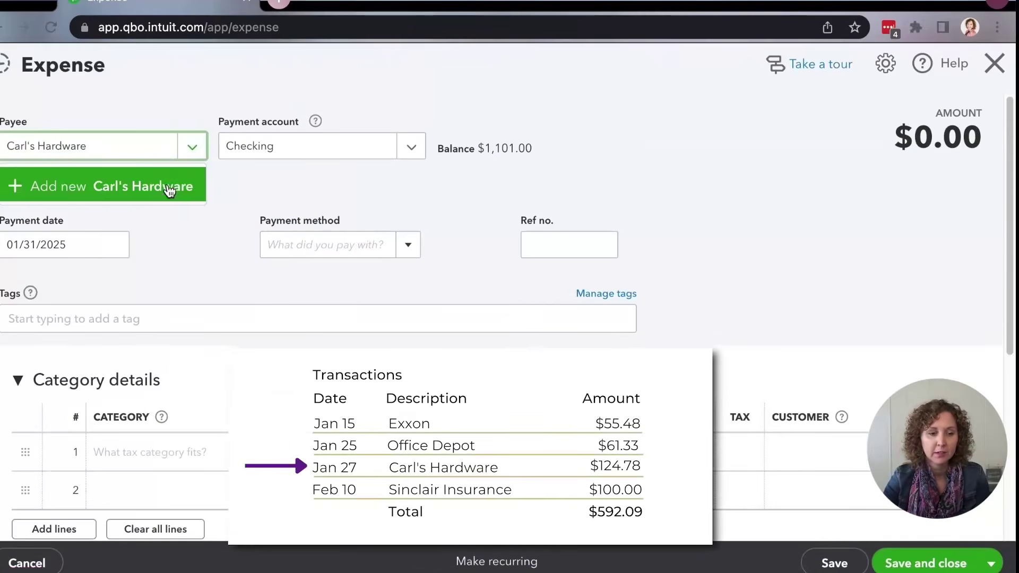
left_click(169, 190)
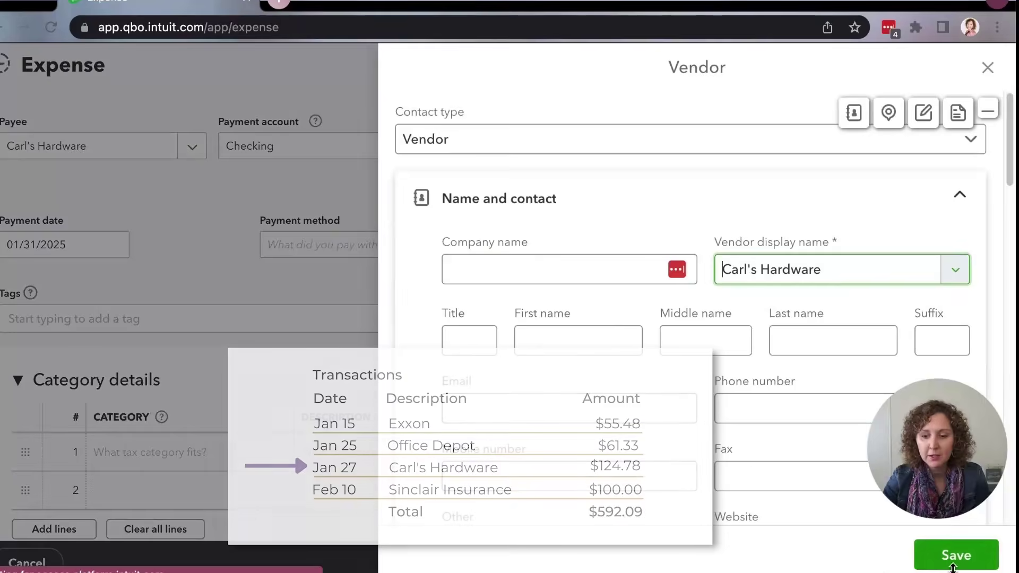
left_click(945, 566)
- Set the expense's payment account to the Capital 1 credit card and its payment date to 01/27/2025
left_click(408, 146)
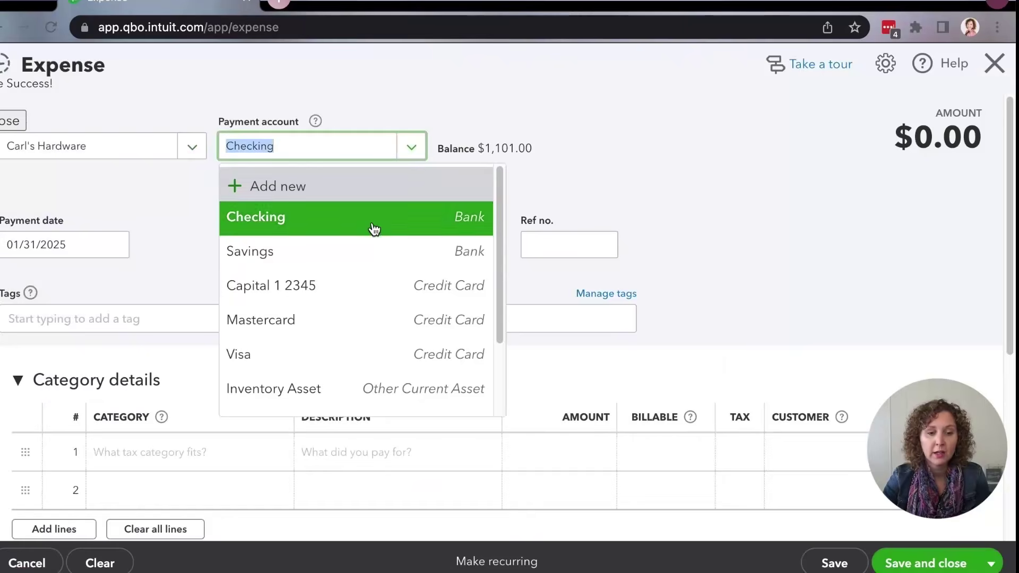
left_click(358, 292)
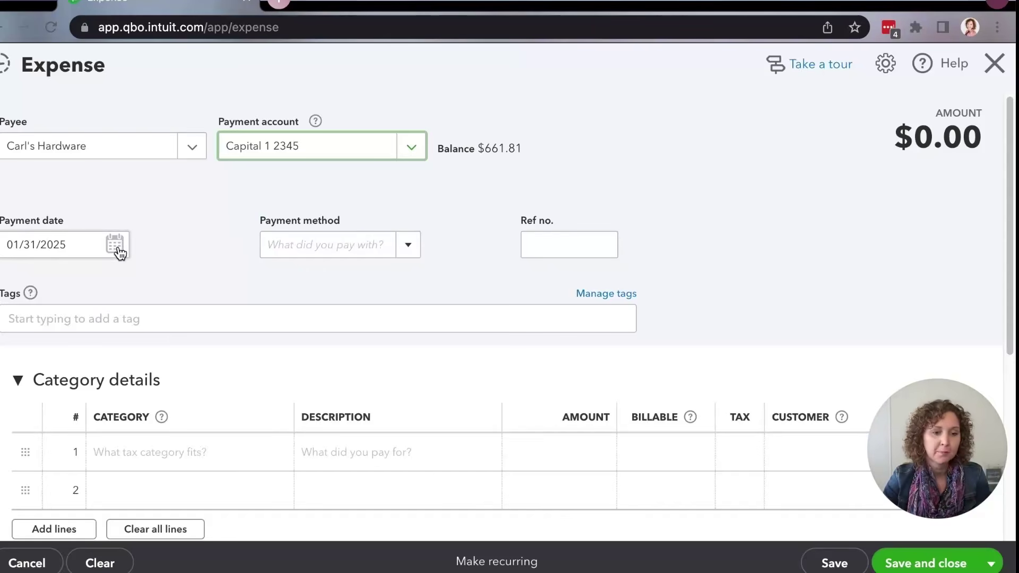
left_click(117, 247)
left_click(36, 420)
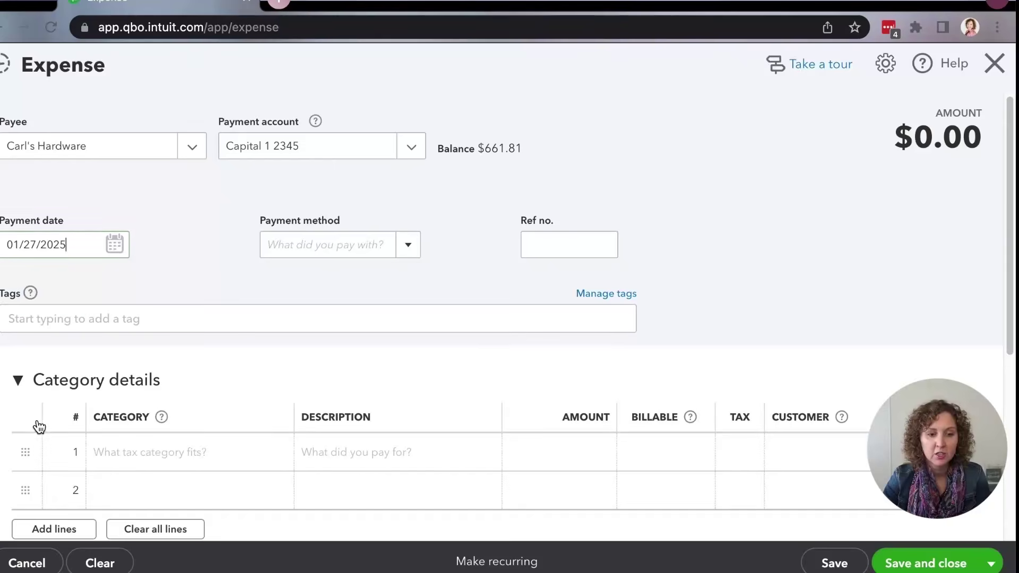
- Set the expense's payment method to Visa and the first line's category to Job Expenses:Job Materials
left_click(384, 252)
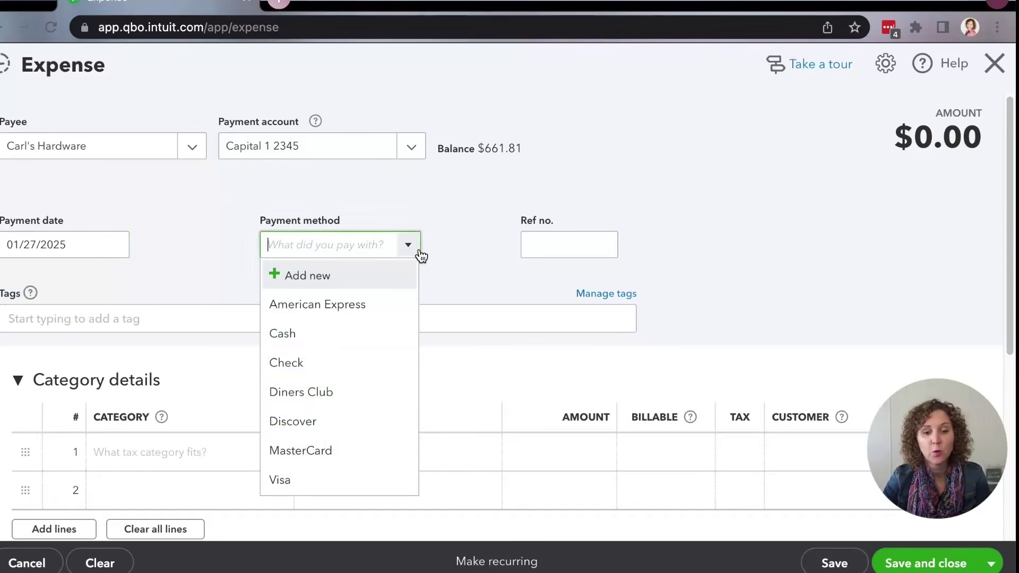
left_click(321, 481)
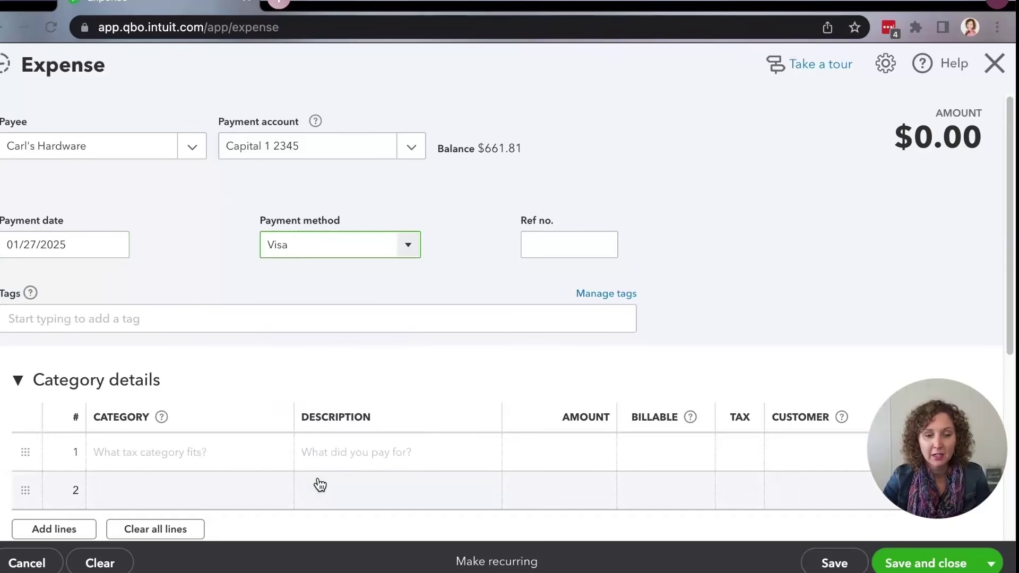
left_click(229, 466)
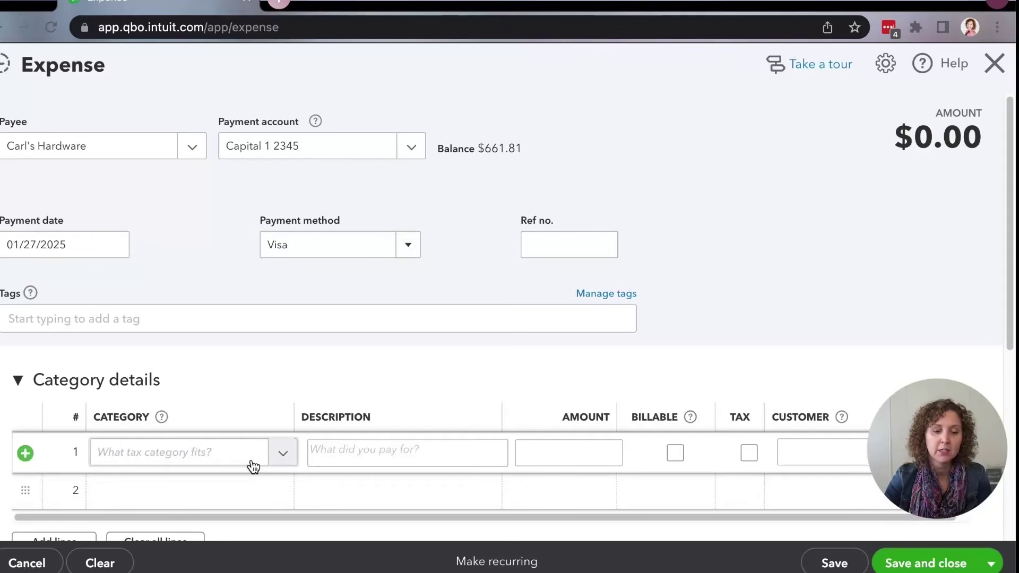
left_click(253, 467)
type("job")
left_click(250, 313)
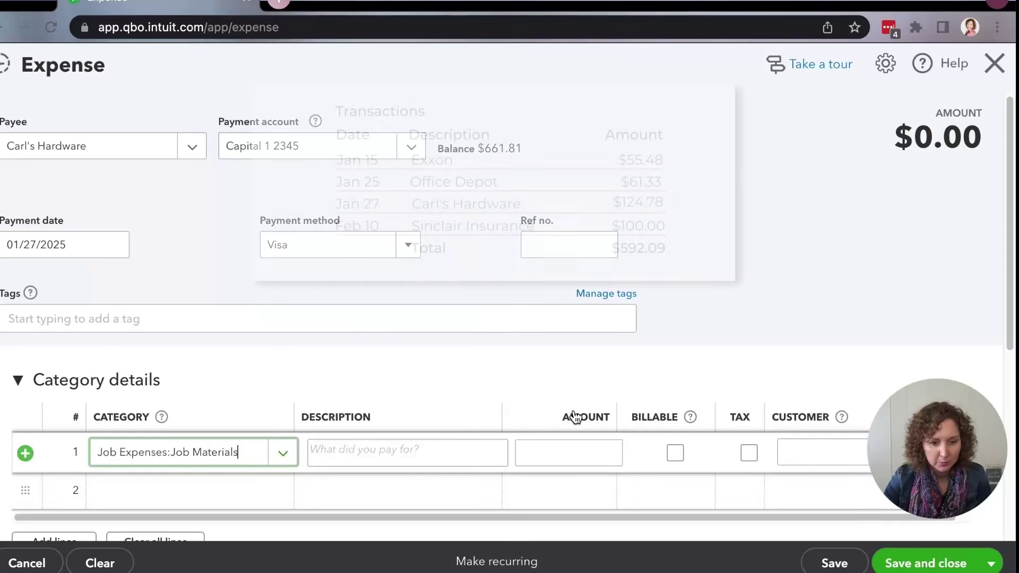
- Enter 124.78 as the Job Materials line's amount and save and close the expense
left_click(574, 455)
type("124.78")
left_click(749, 348)
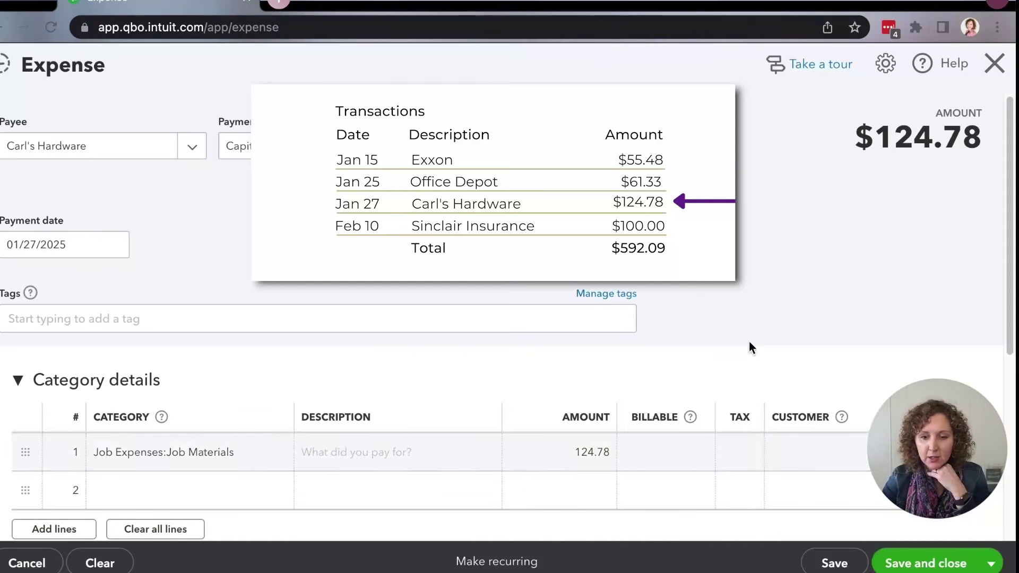
left_click(911, 566)
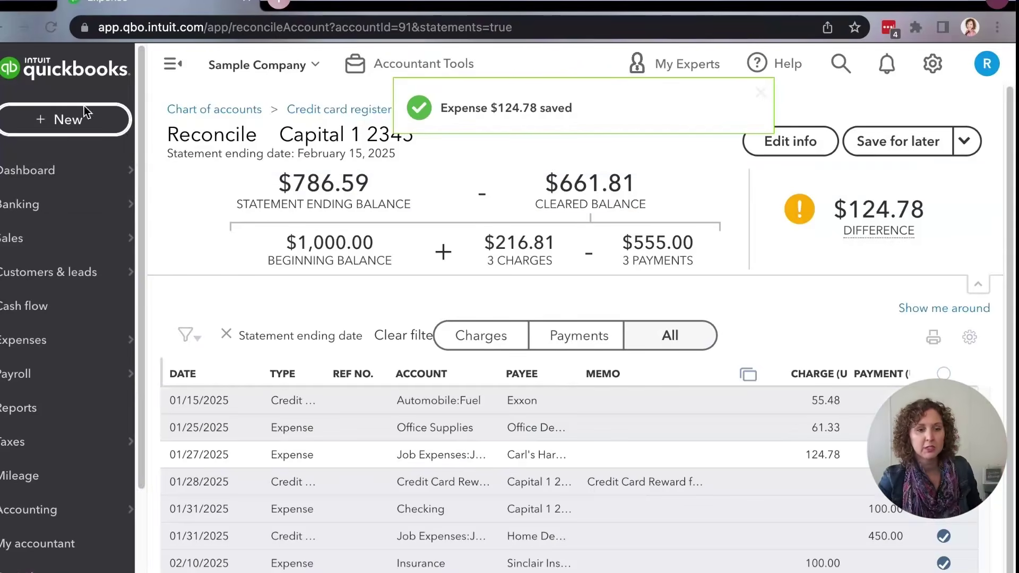
- Mark the 01/27/2025 Carl's Hardware charge as cleared in the reconciliation
left_click(943, 455)
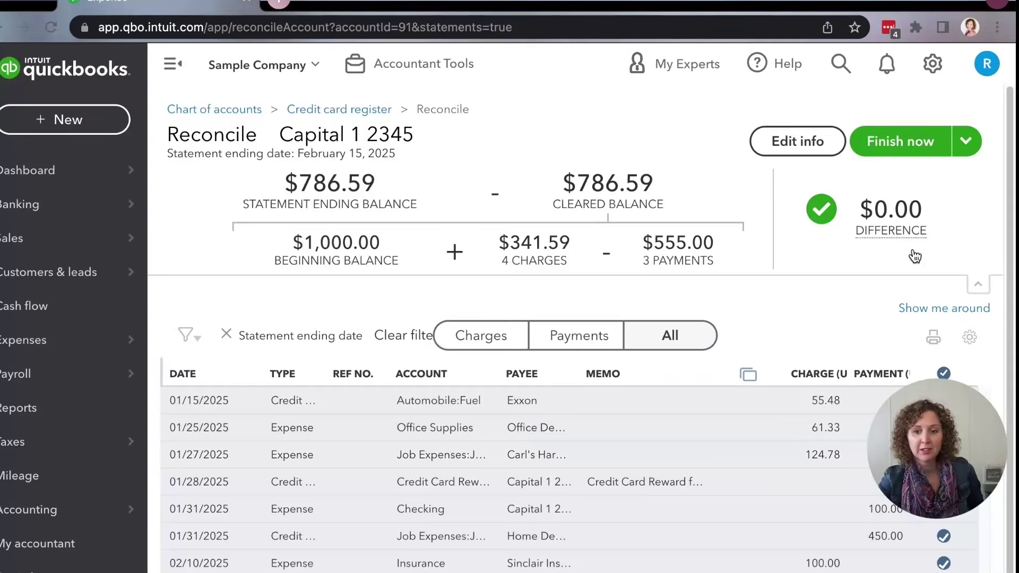
mouse_move(894, 215)
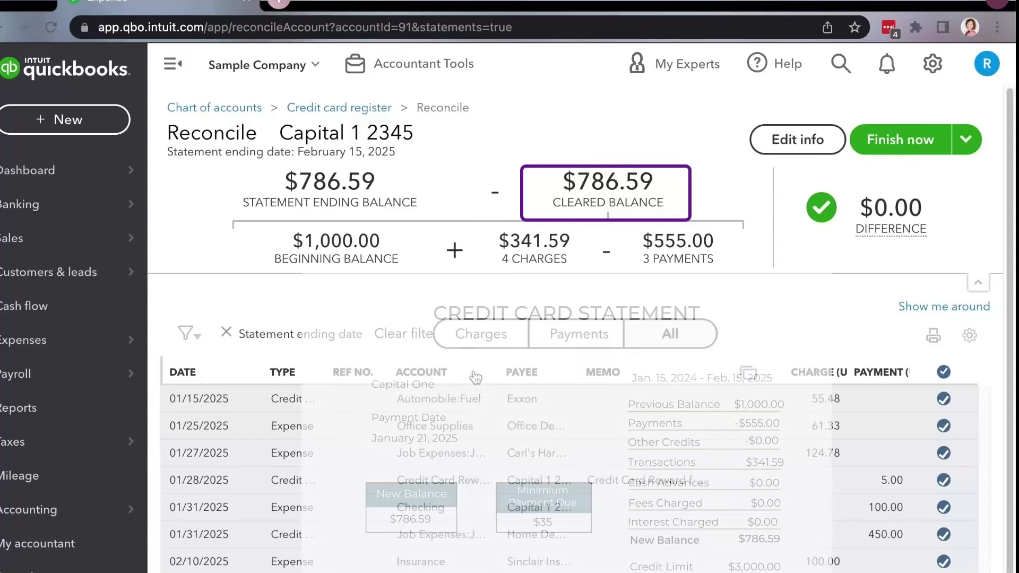
- Review the reconciliation list by charges, payments and all transactions, and look at the Exxon charge's expanded details
left_click(487, 337)
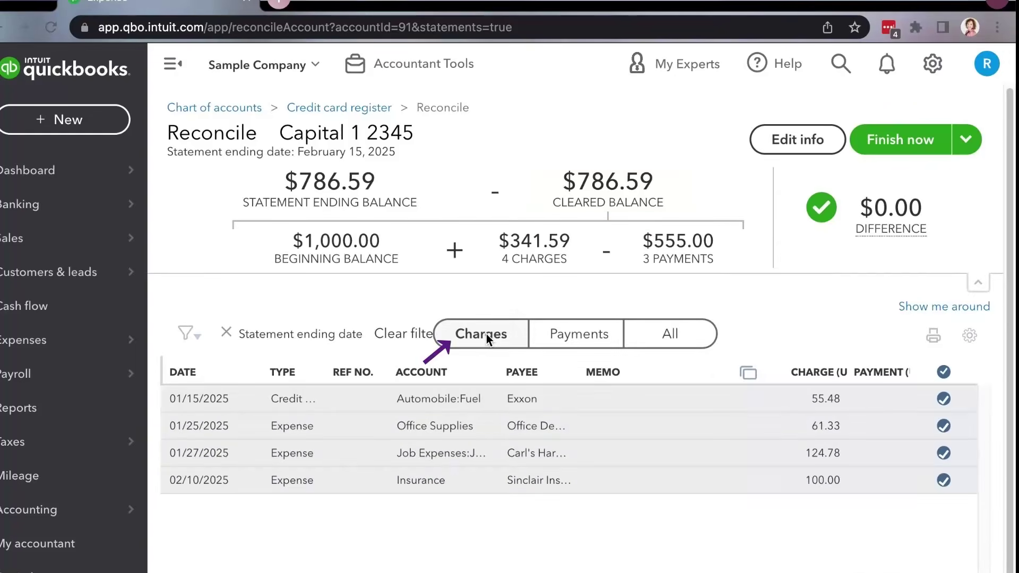
left_click(596, 340)
left_click(653, 342)
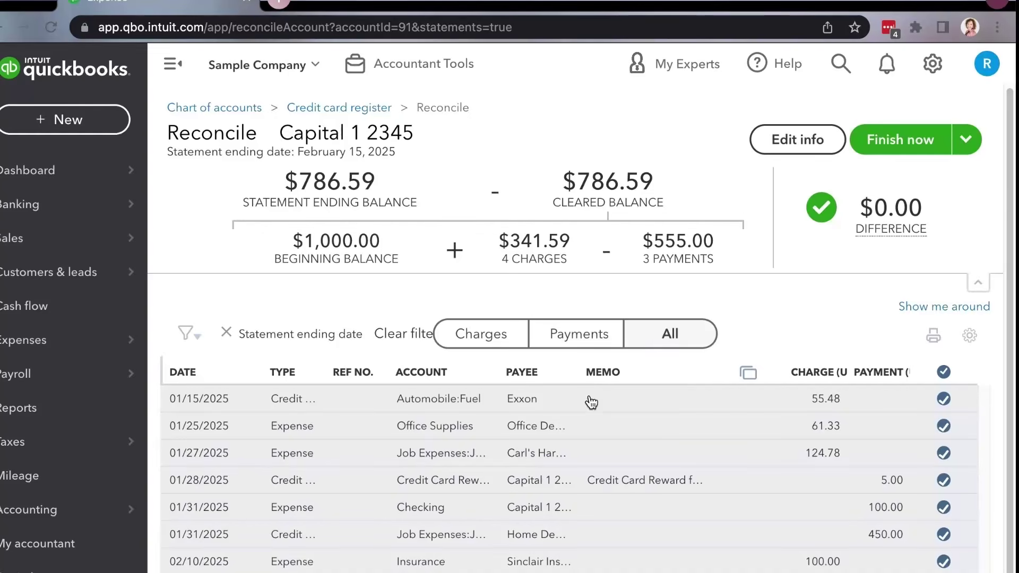
left_click(465, 401)
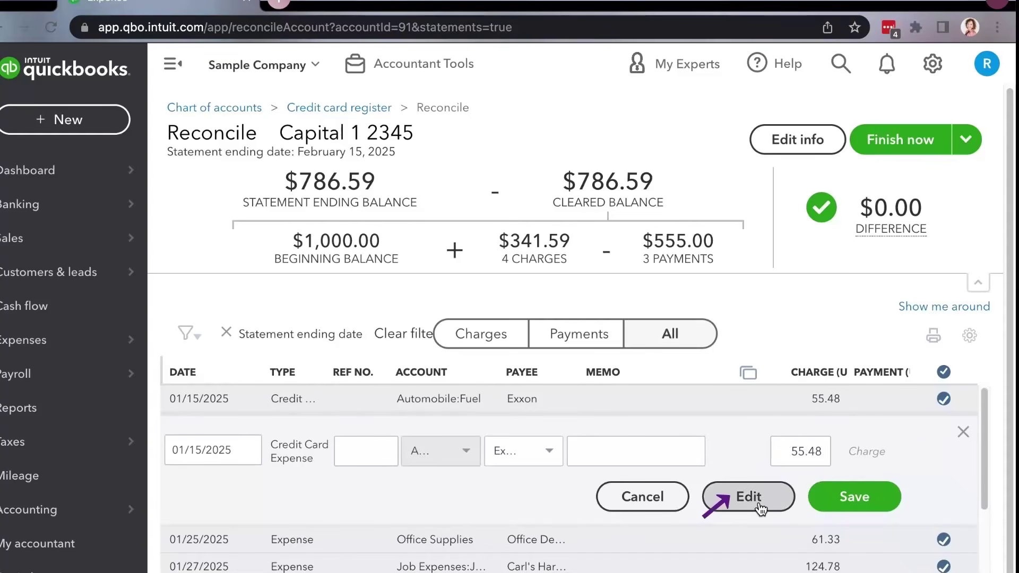
left_click(964, 435)
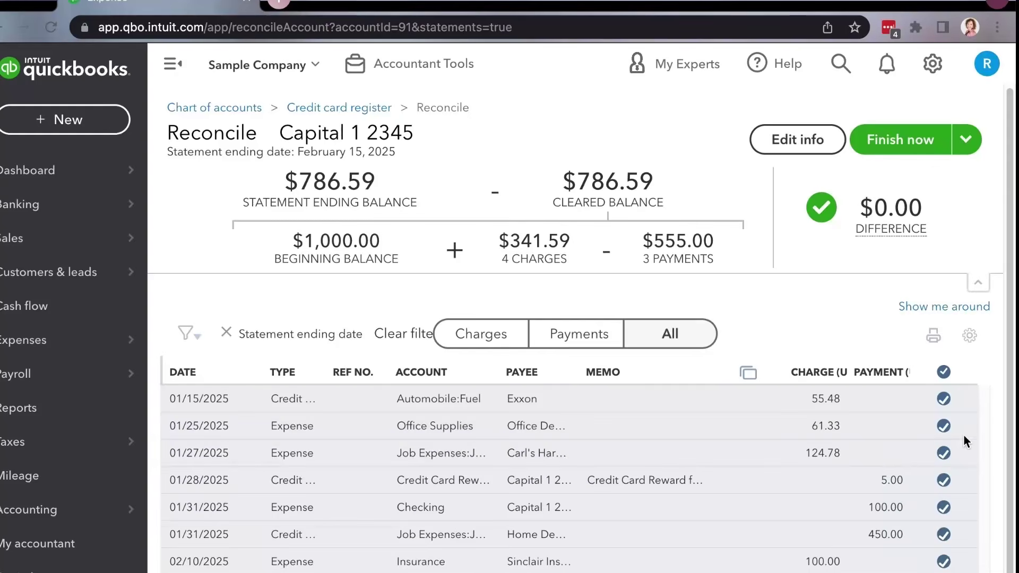
- Try the Regular, Compact and Ultra compact display densities on the reconciliation list, returning it to Compact
left_click(969, 336)
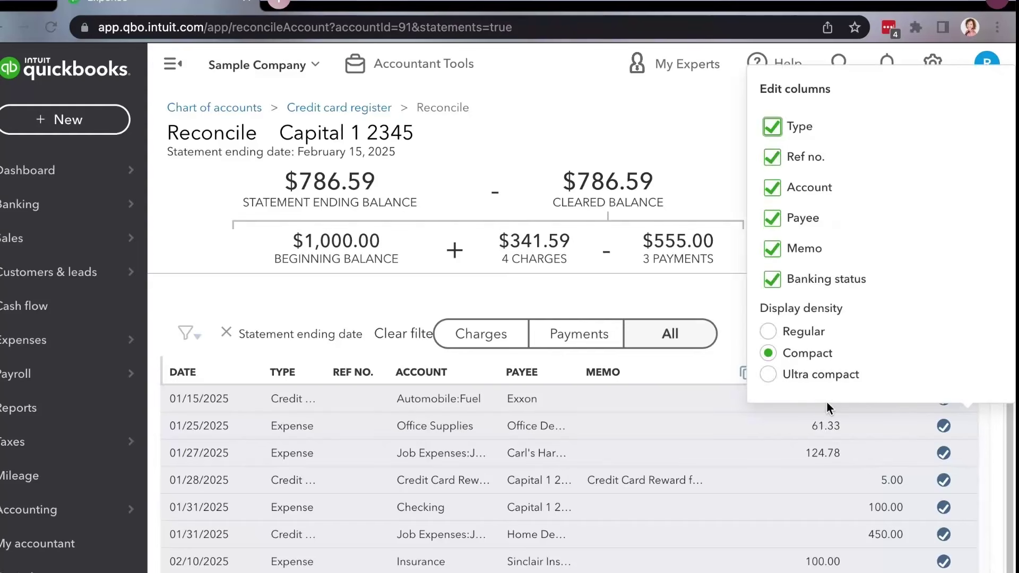
left_click(817, 335)
left_click(821, 359)
left_click(821, 377)
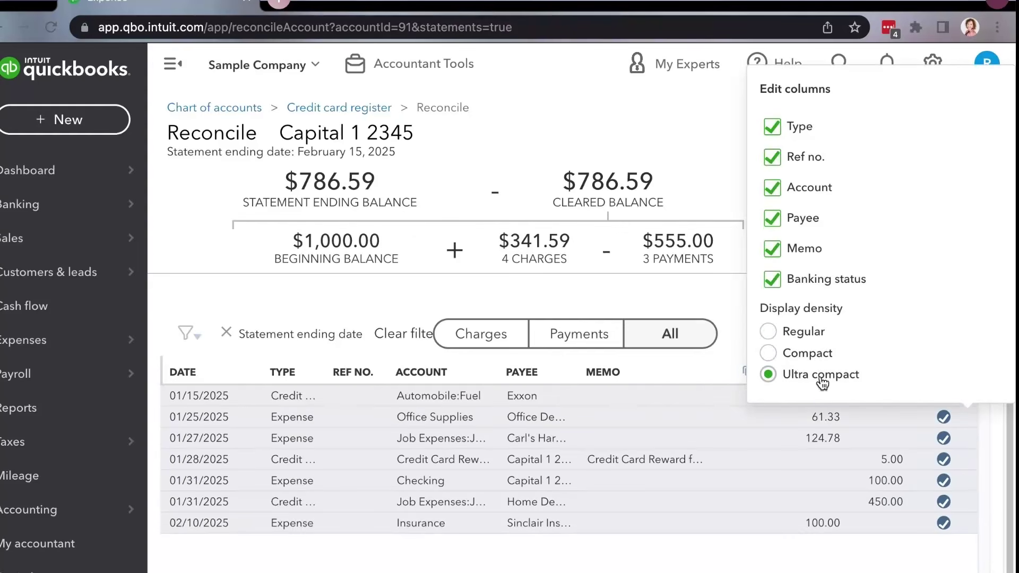
left_click(813, 331)
left_click(814, 360)
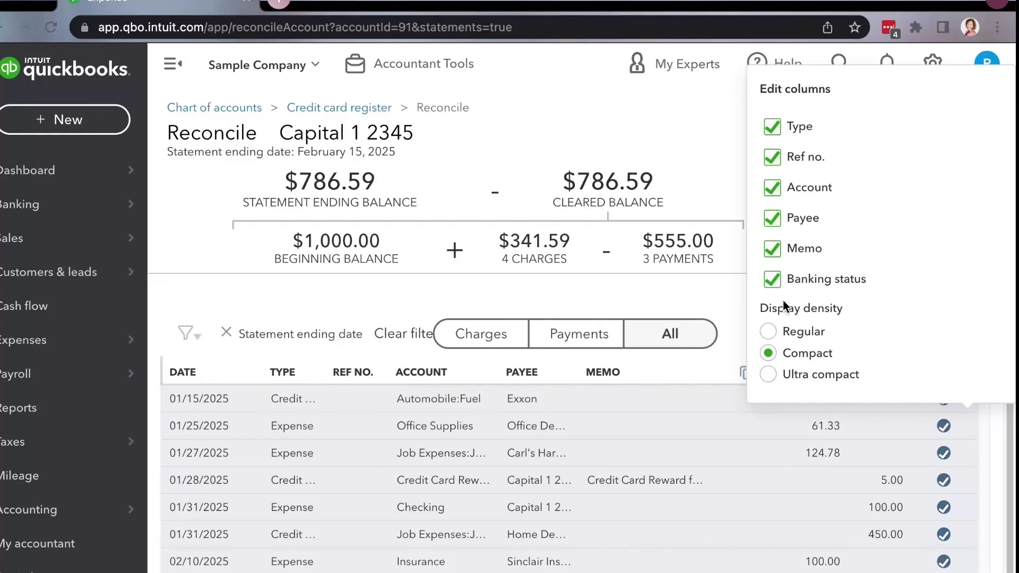
- Hide the Ref no. column from the reconciliation list, restore it and close the column settings
left_click(772, 157)
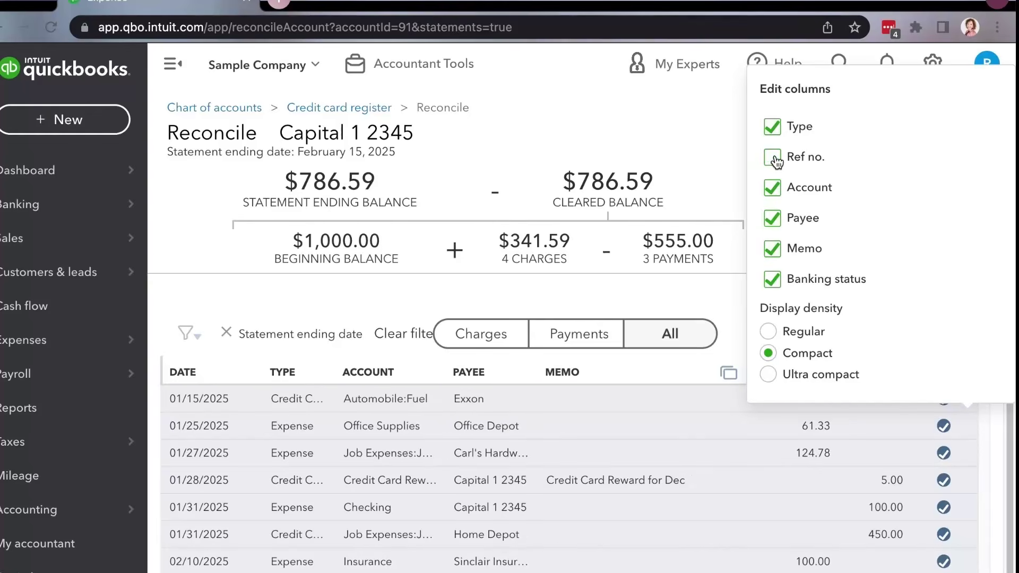
left_click(772, 157)
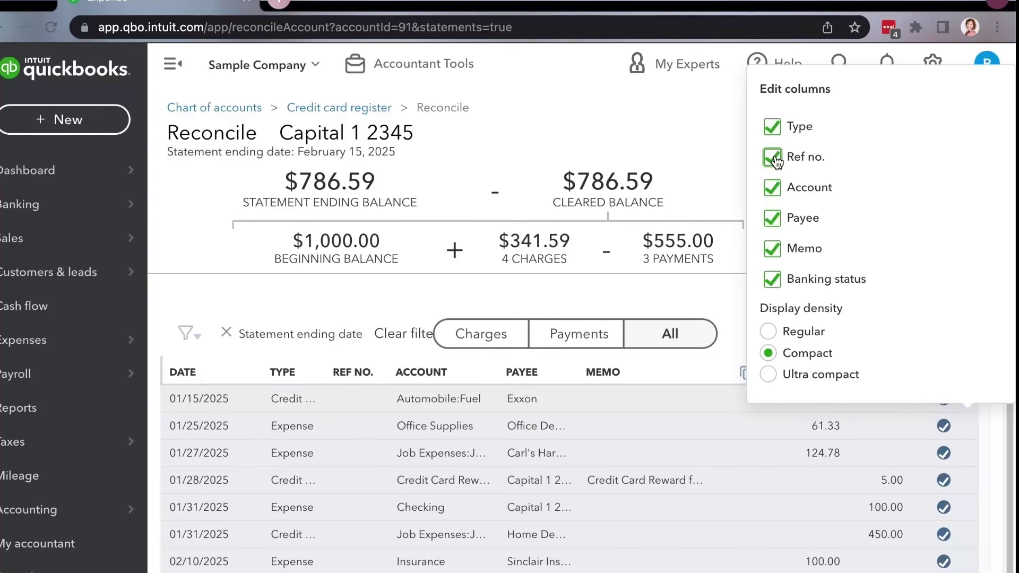
left_click(725, 129)
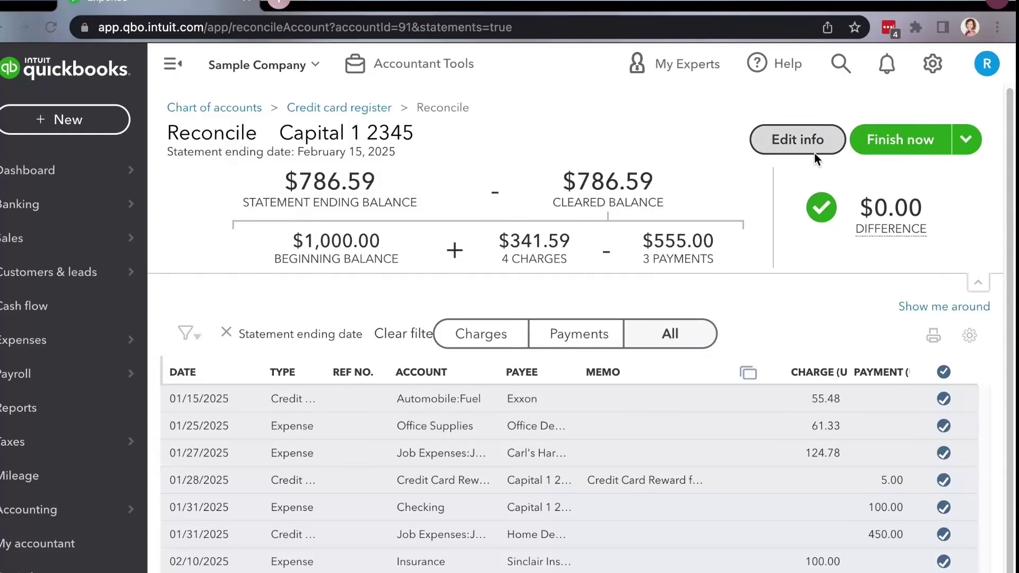
- Open the statement information for editing, review the ending balance, date and finance charge fields, and close it without saving
left_click(759, 143)
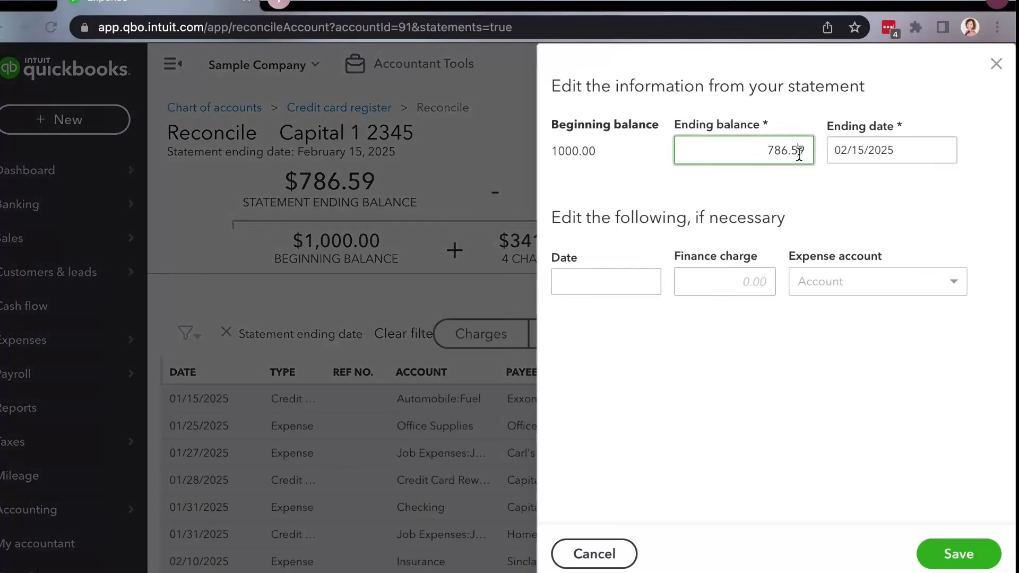
left_click_drag(797, 153, 806, 152)
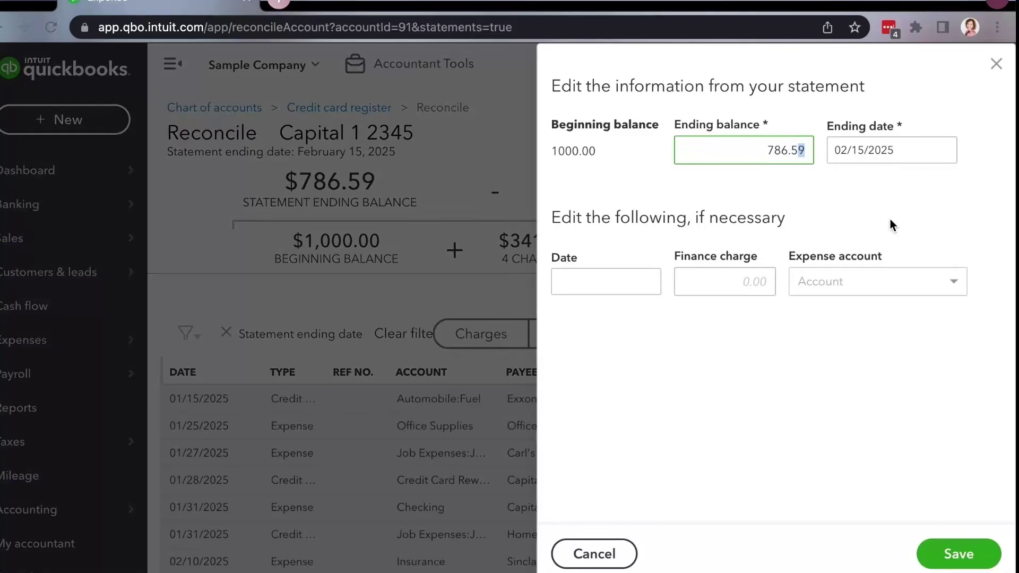
left_click(995, 65)
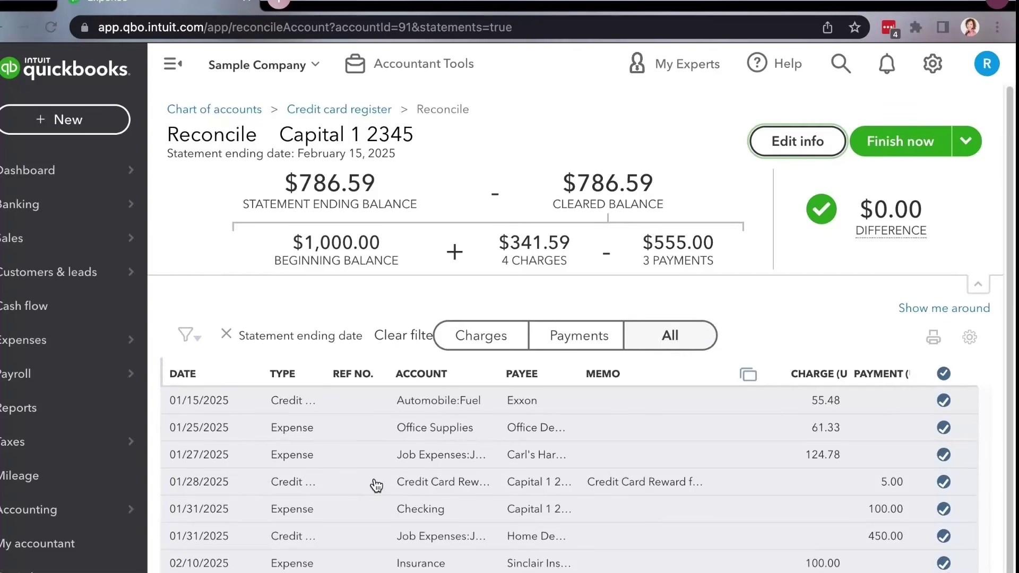
- Clear the statement ending date filter, reset it and look through the available filter options
left_click(397, 339)
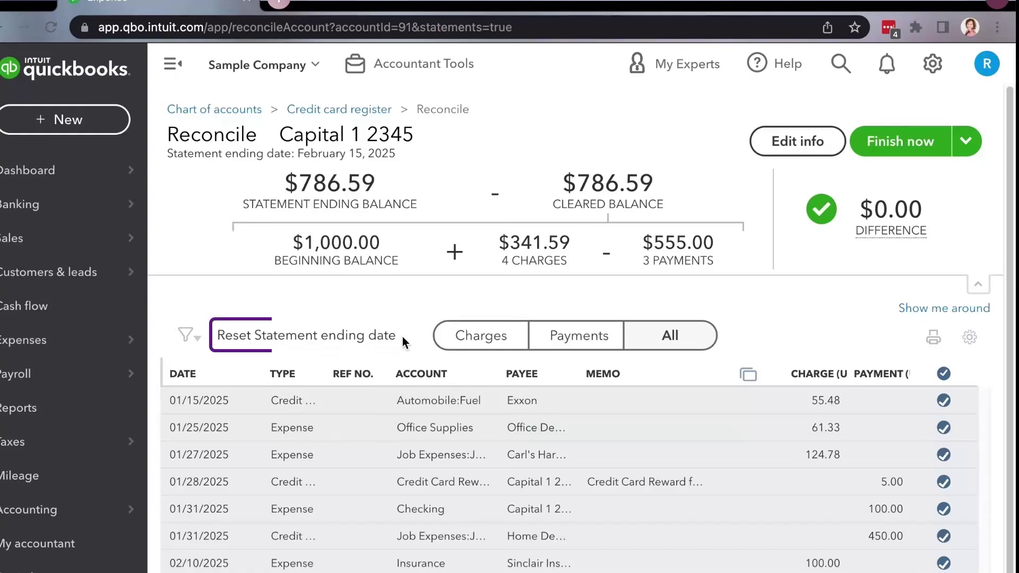
left_click(259, 343)
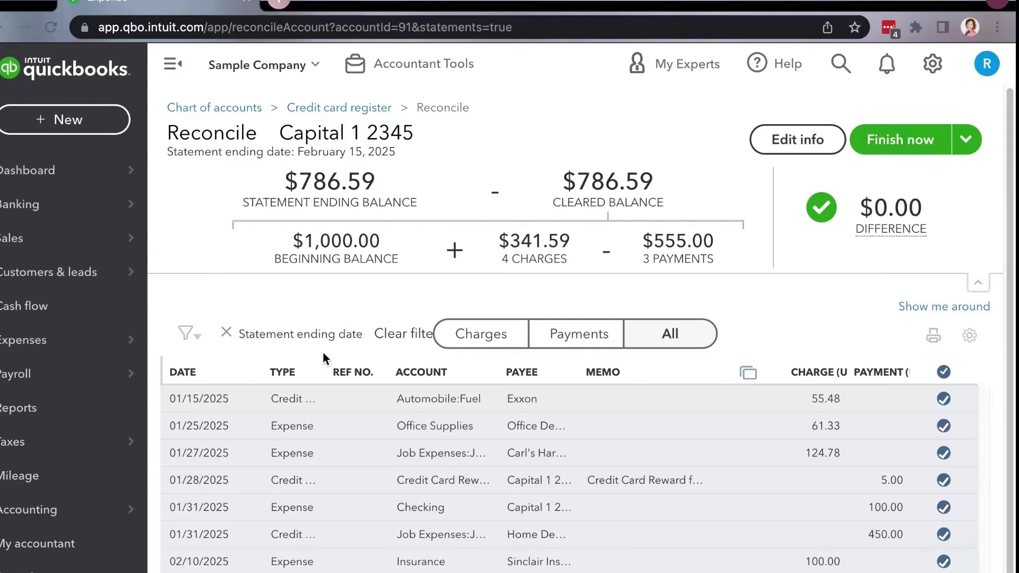
left_click(197, 339)
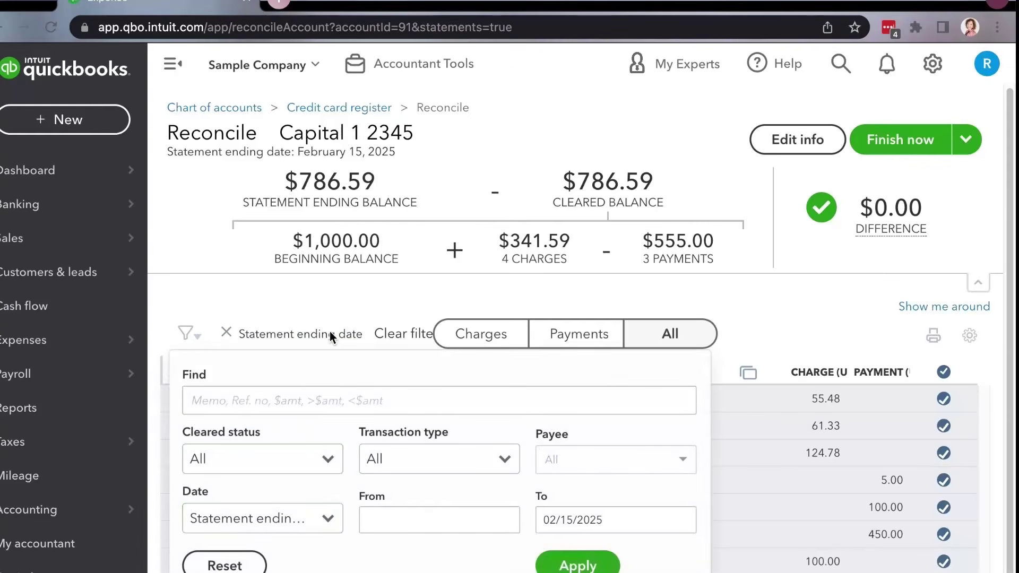
left_click(335, 314)
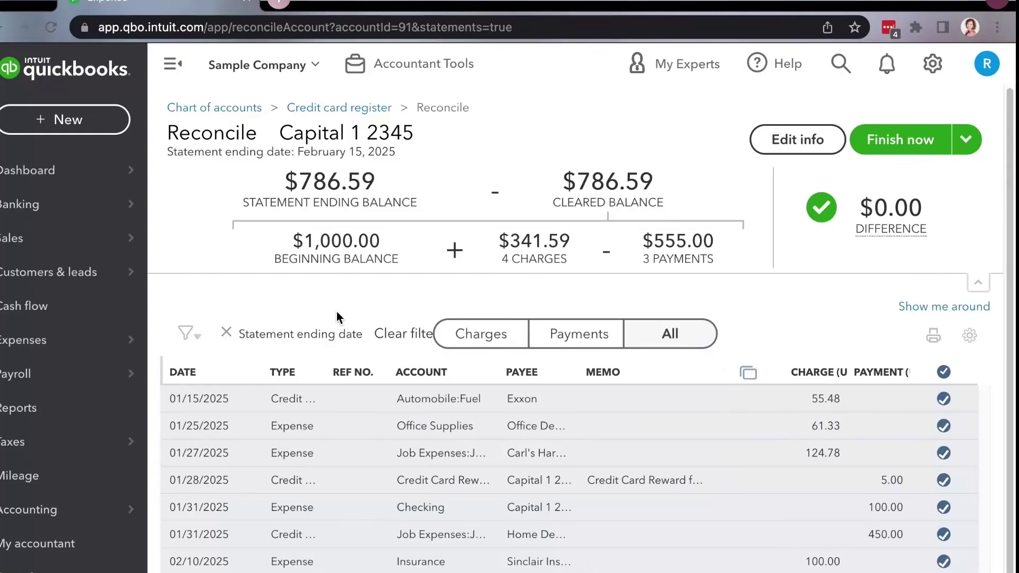
- Finish the Capital 1 reconciliation and close the completion dialog without paying or entering a bill
left_click(923, 138)
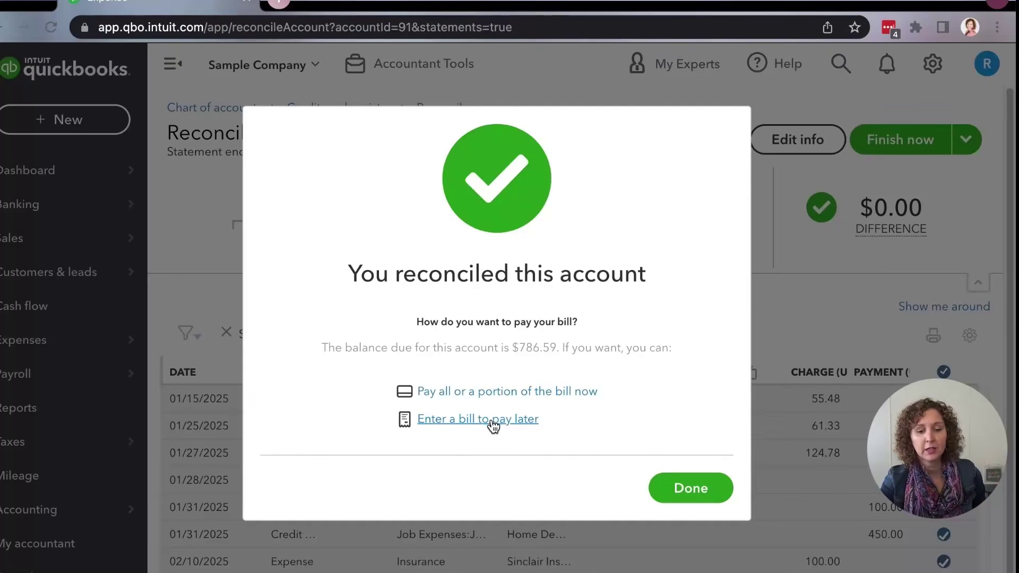
left_click(690, 488)
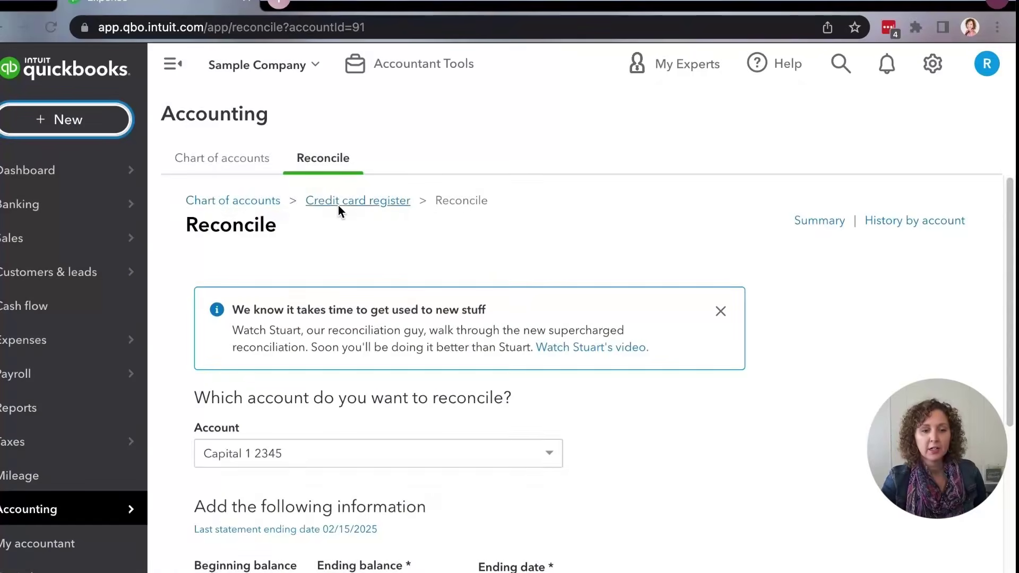
- Start a new expense and open the 01/27/2025 Carl's Hardware entry from its recent expenses
left_click(106, 121)
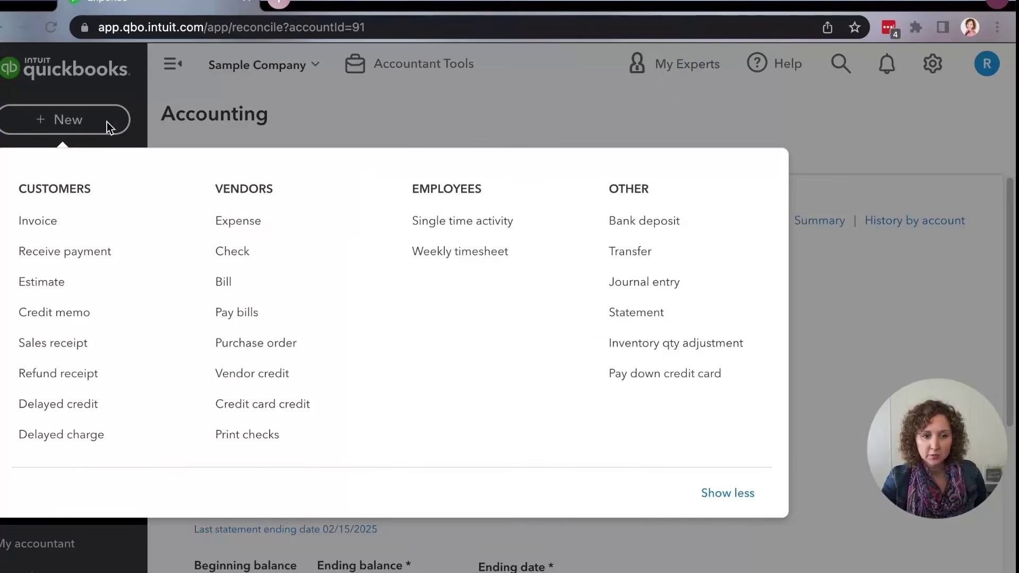
left_click(243, 225)
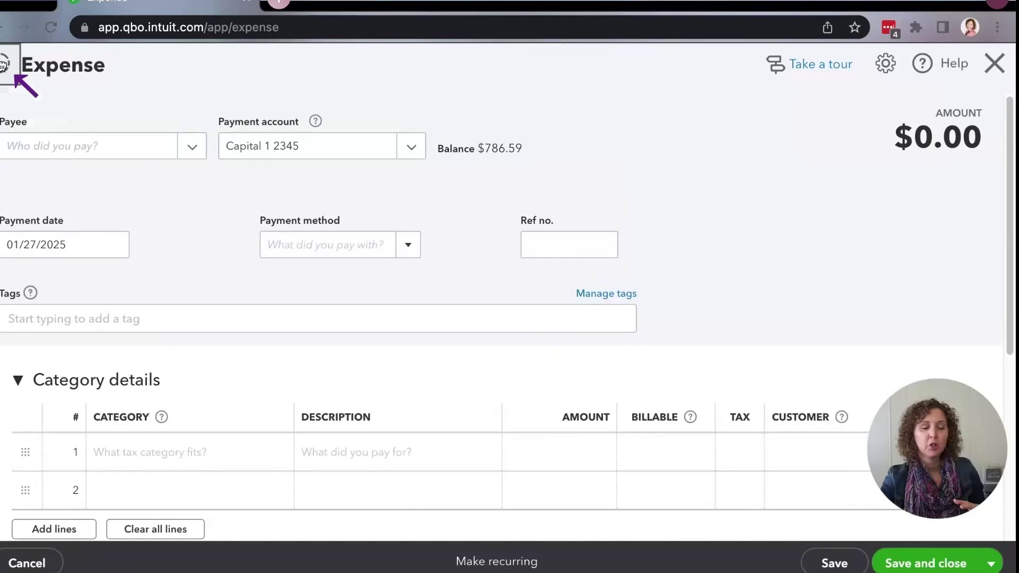
left_click(3, 65)
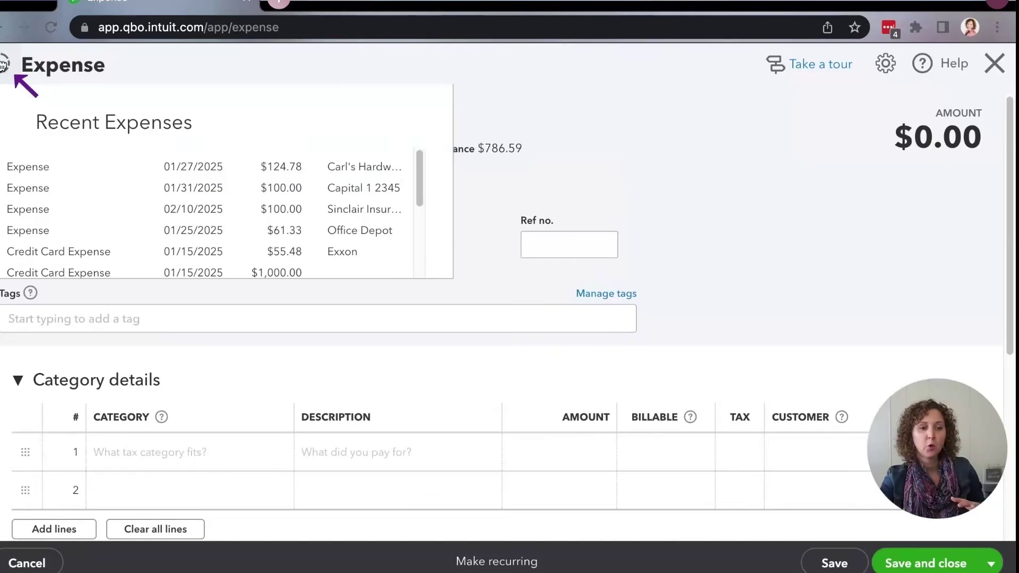
left_click(297, 172)
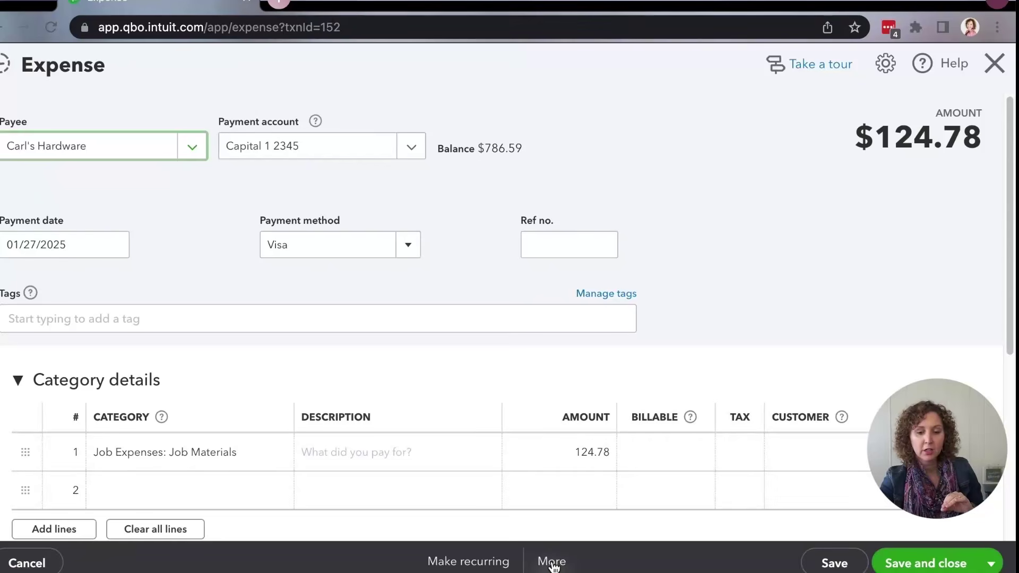
- Open the transaction journal for the Carl's Hardware expense and examine its accounts, debit and credit entries
left_click(551, 563)
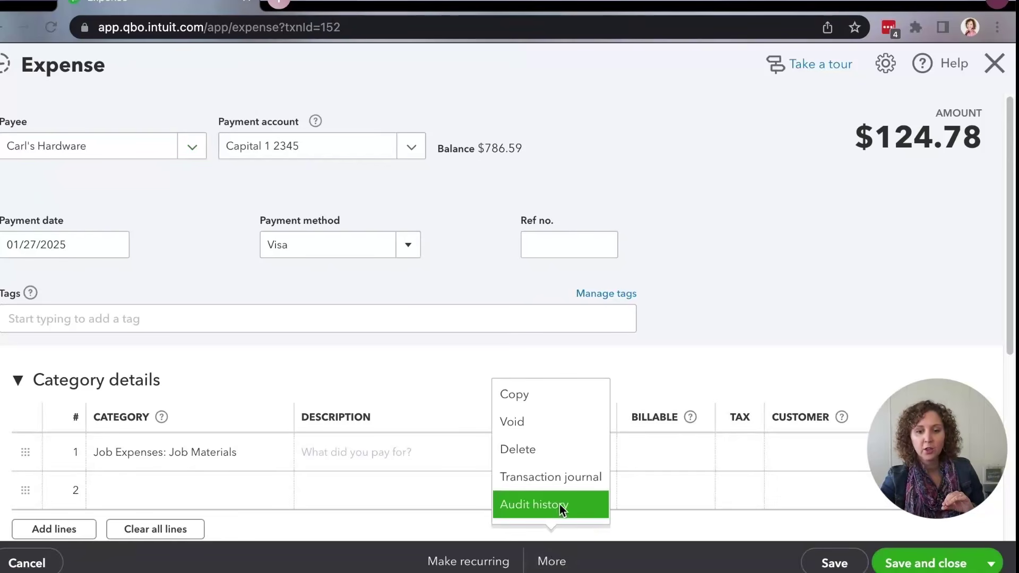
left_click(573, 480)
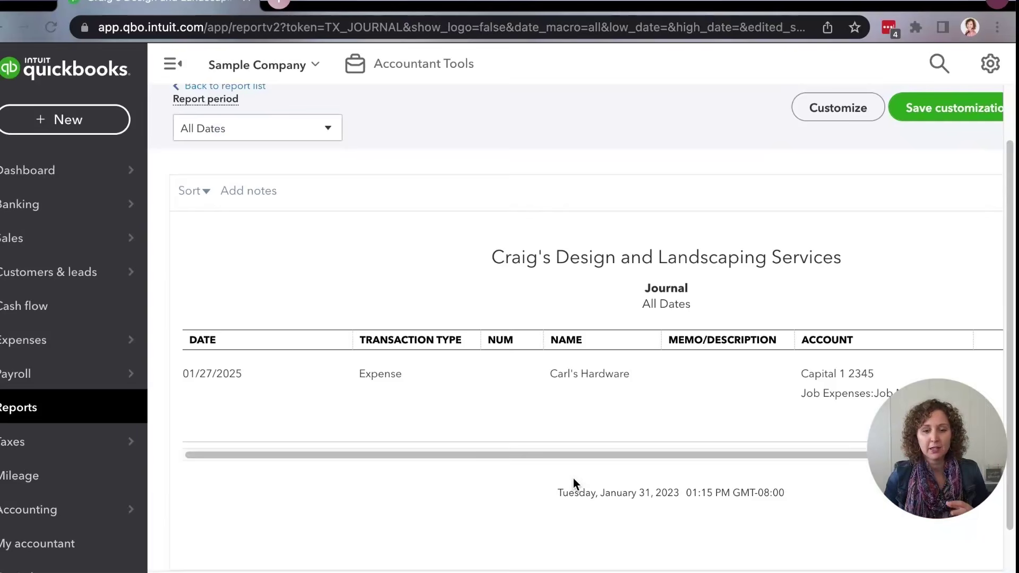
scroll(692, 412, "right", 6)
scroll(691, 412, "right", 1)
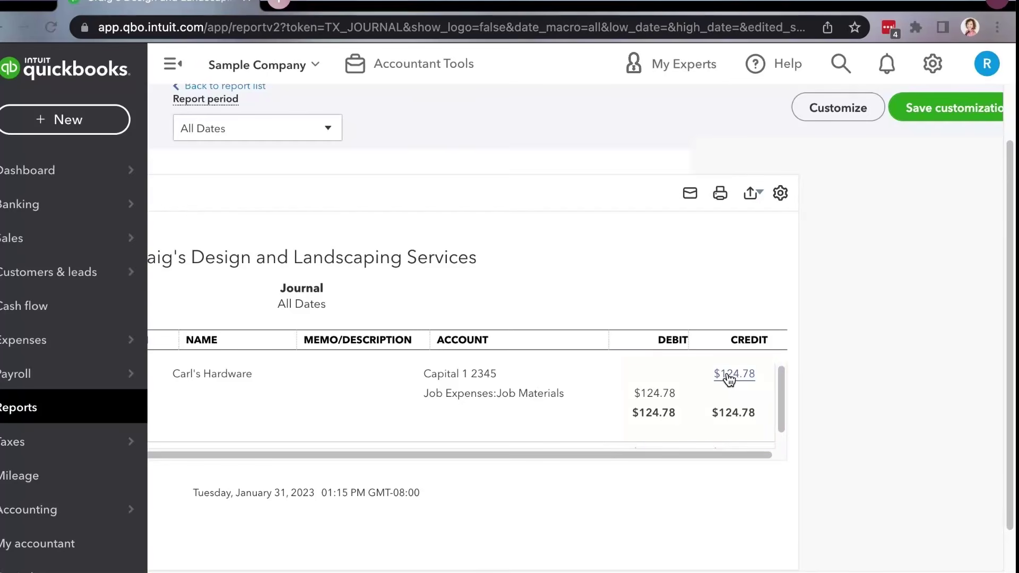
scroll(551, 406, "left", 1)
scroll(550, 403, "left", 7)
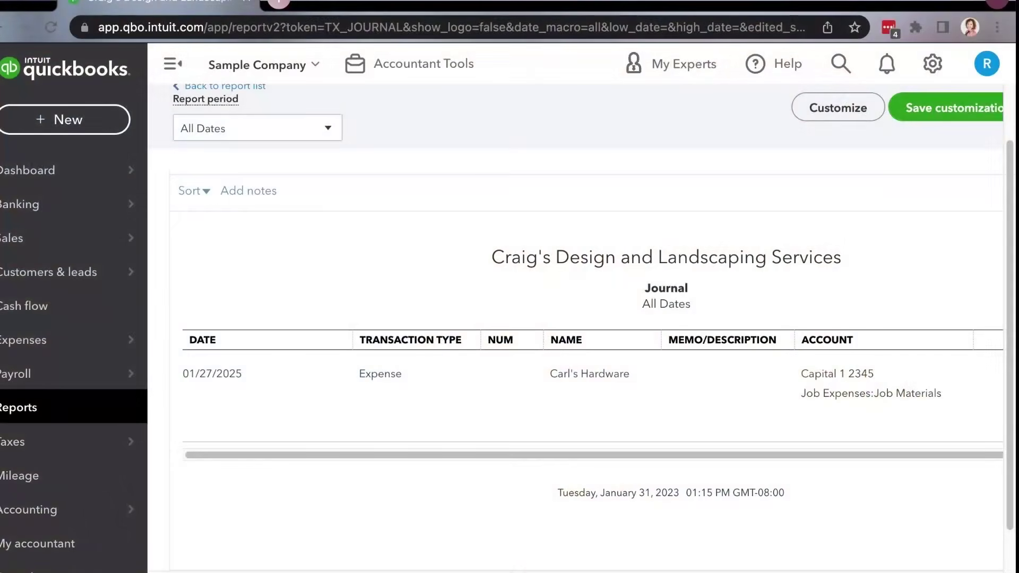
- Open the Checking account's bank transactions for review and expand the 01/31/2023 A Rental expense of $1,200.00
mouse_move(129, 210)
left_click(175, 206)
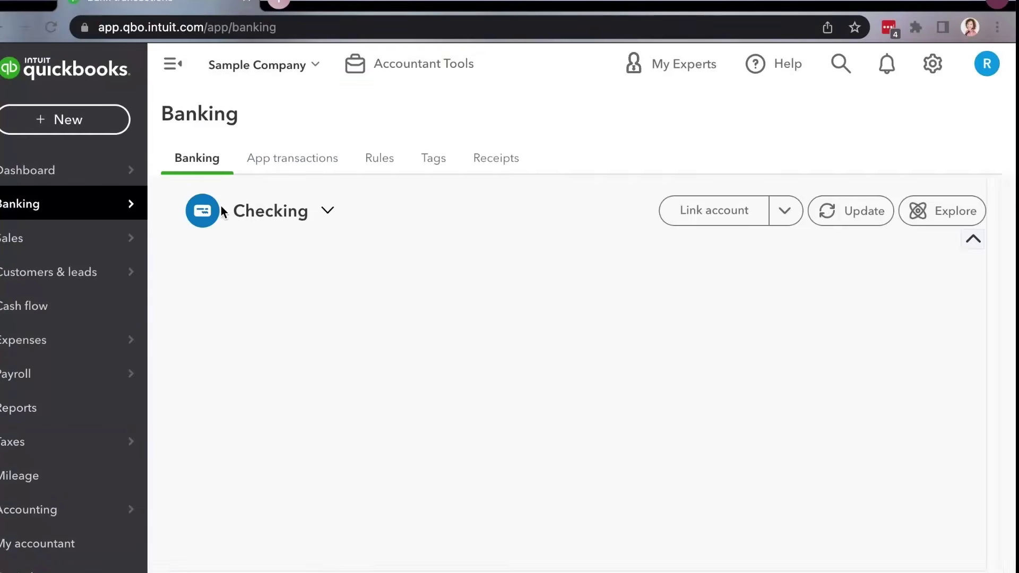
scroll(335, 334, "down", 1)
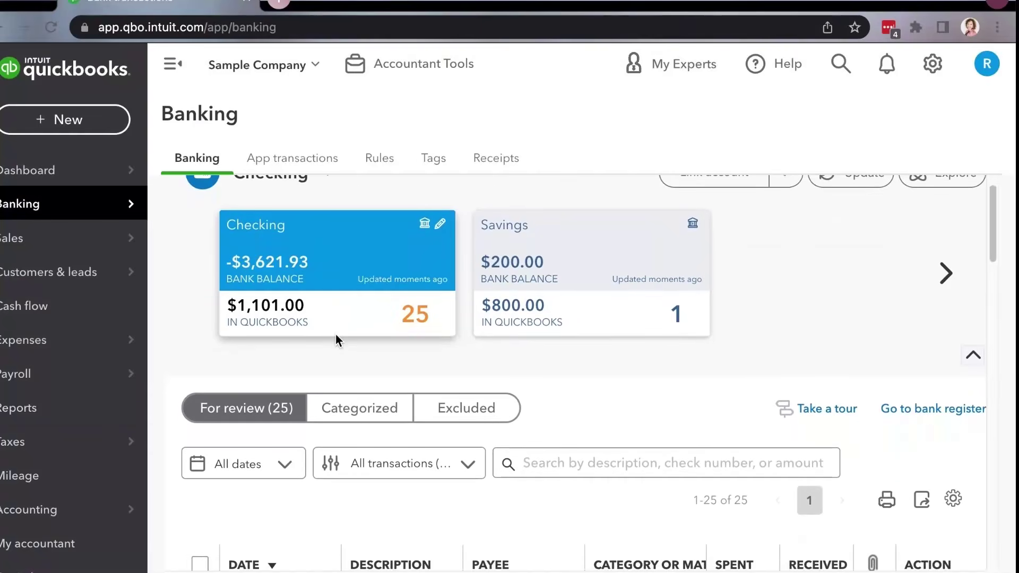
scroll(336, 334, "down", 3)
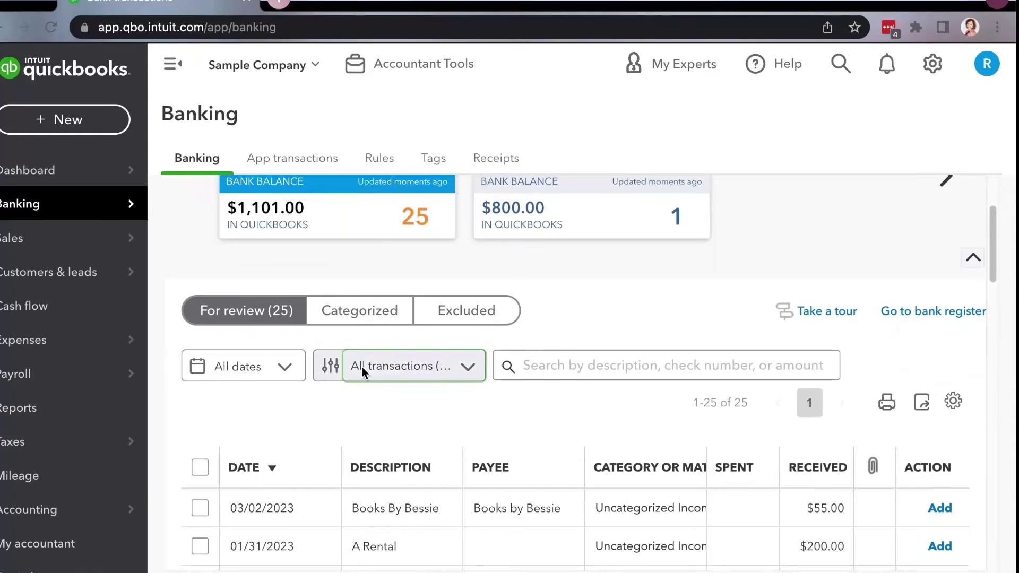
scroll(362, 367, "down", 3)
scroll(364, 374, "down", 3)
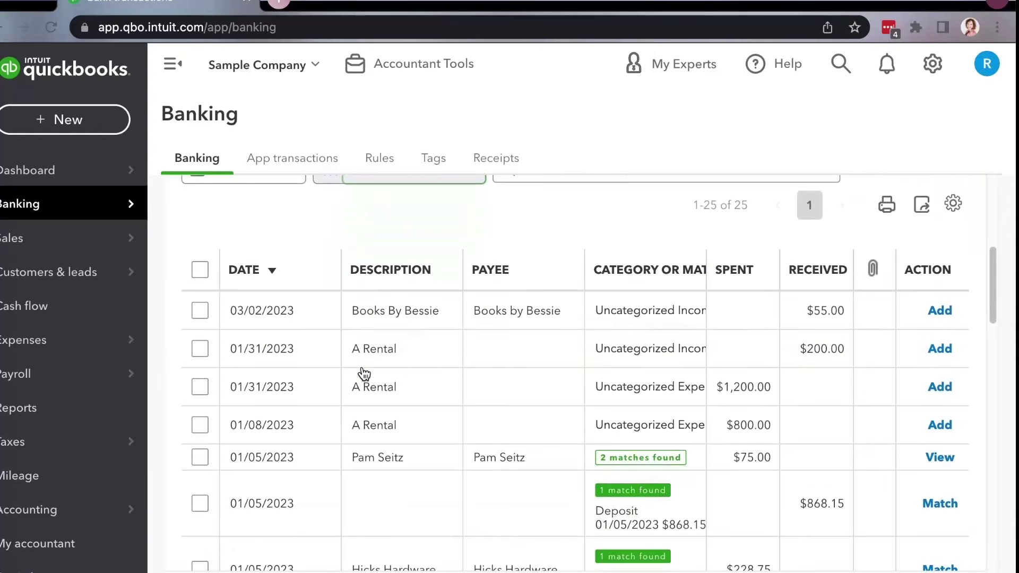
left_click(629, 393)
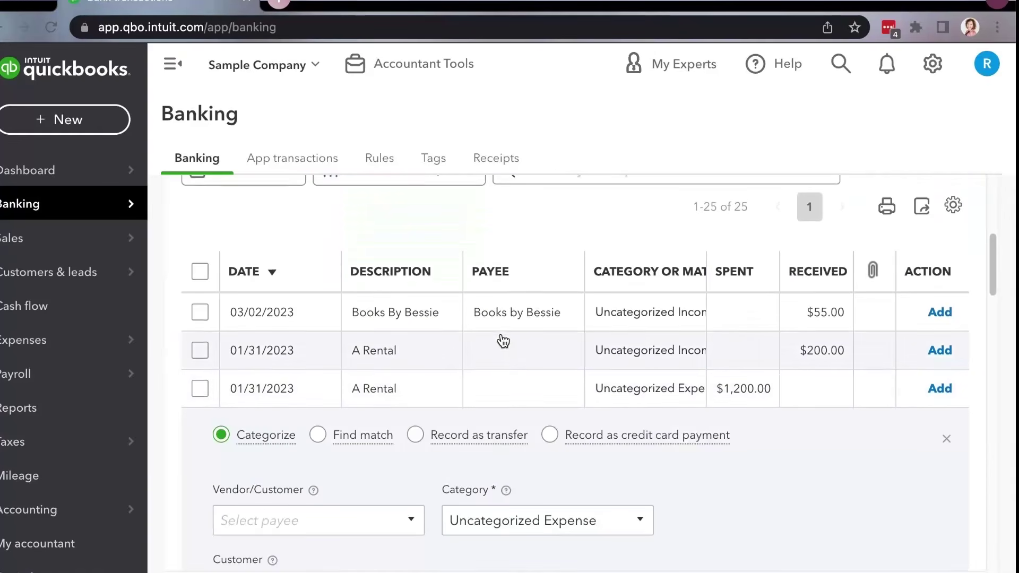
- Examine the A Rental expense's categorization fields, including the payee and category choices, leaving Uncategorized Expense selected, and review the bank account balances
scroll(501, 341, "down", 2)
scroll(503, 339, "down", 2)
scroll(371, 276, "up", 12)
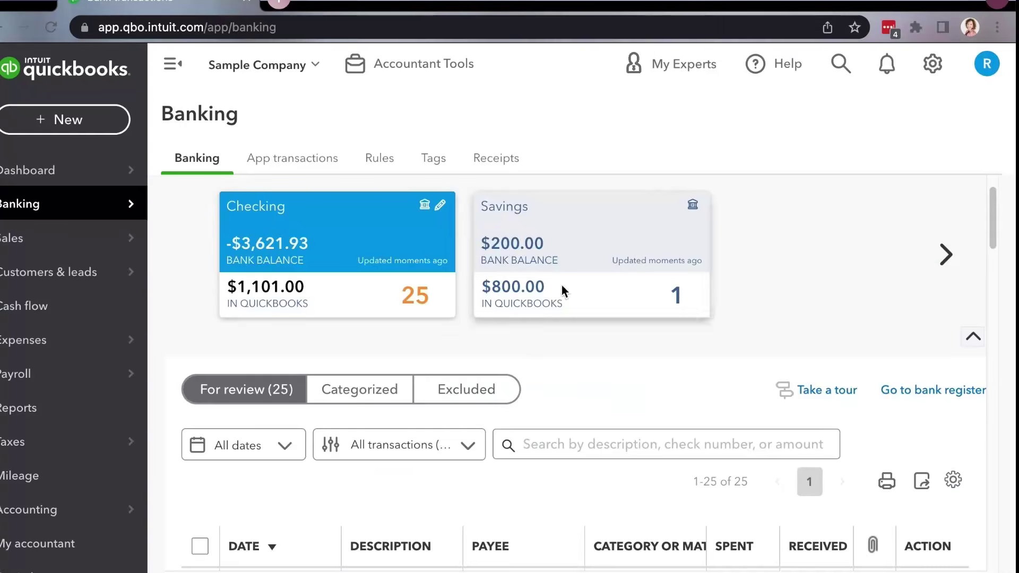
scroll(516, 398, "down", 10)
left_click(413, 427)
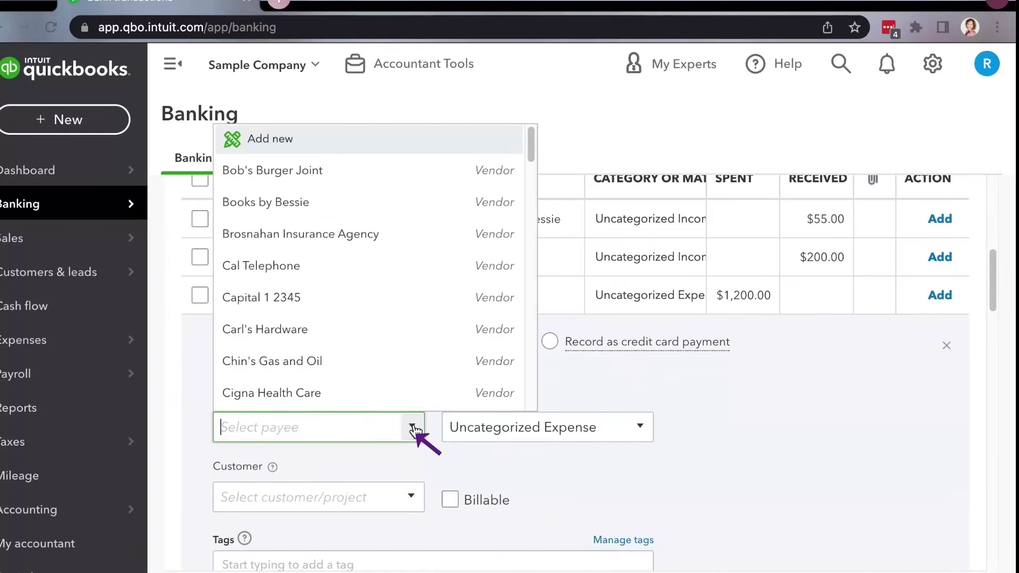
left_click(640, 426)
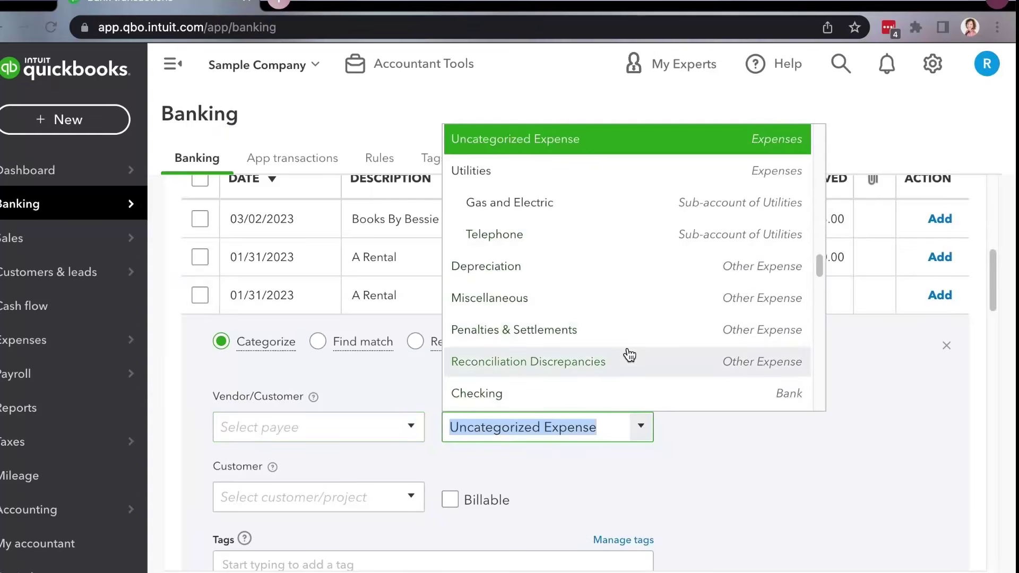
scroll(630, 355, "down", 3)
left_click(740, 477)
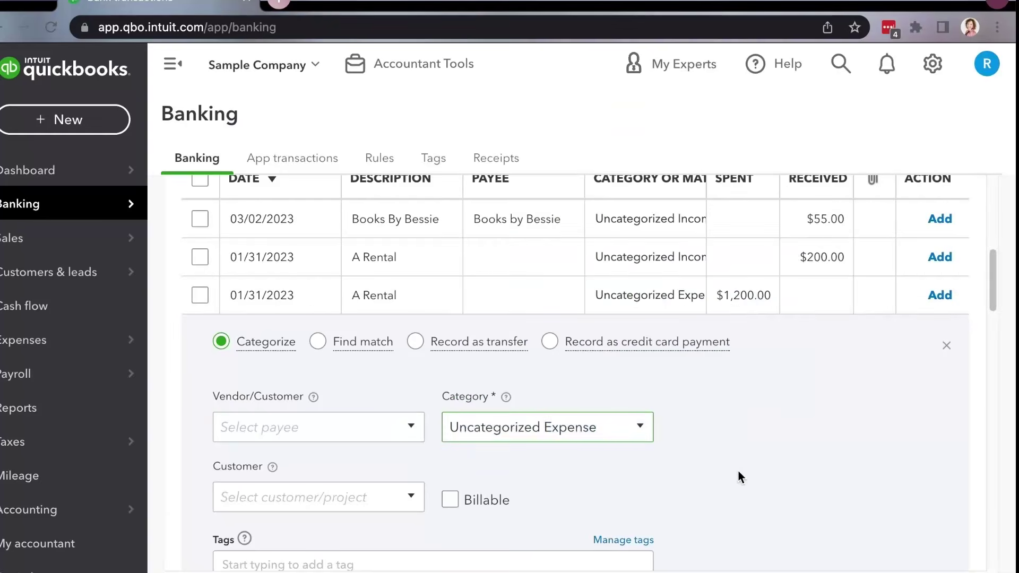
scroll(527, 487, "down", 5)
scroll(541, 425, "up", 2)
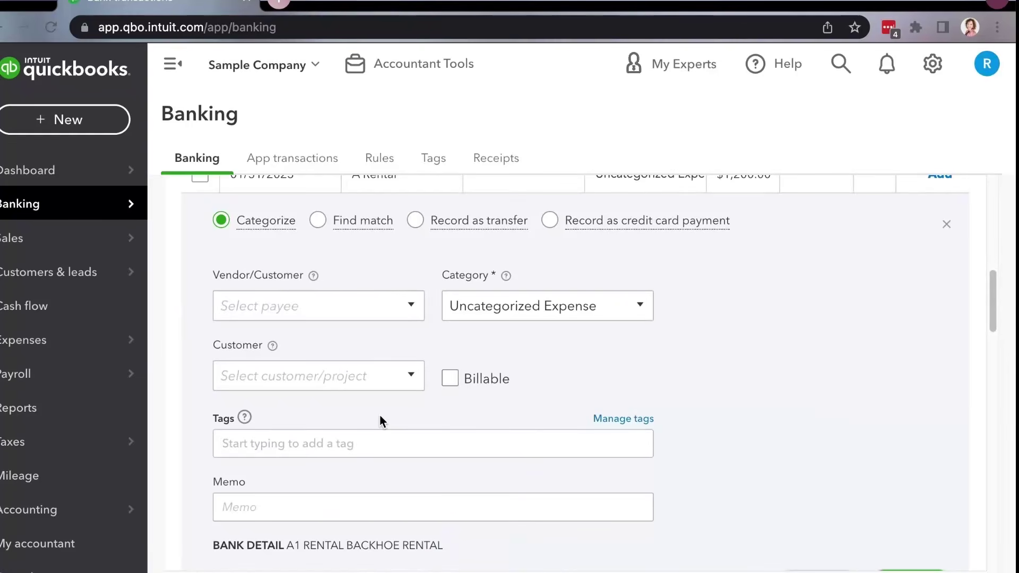
scroll(486, 390, "up", 10)
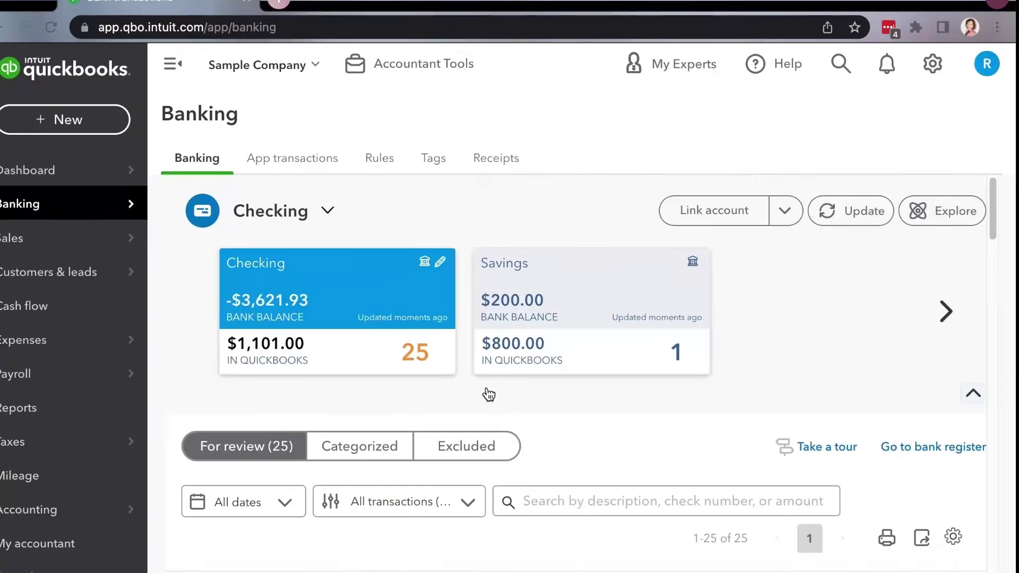